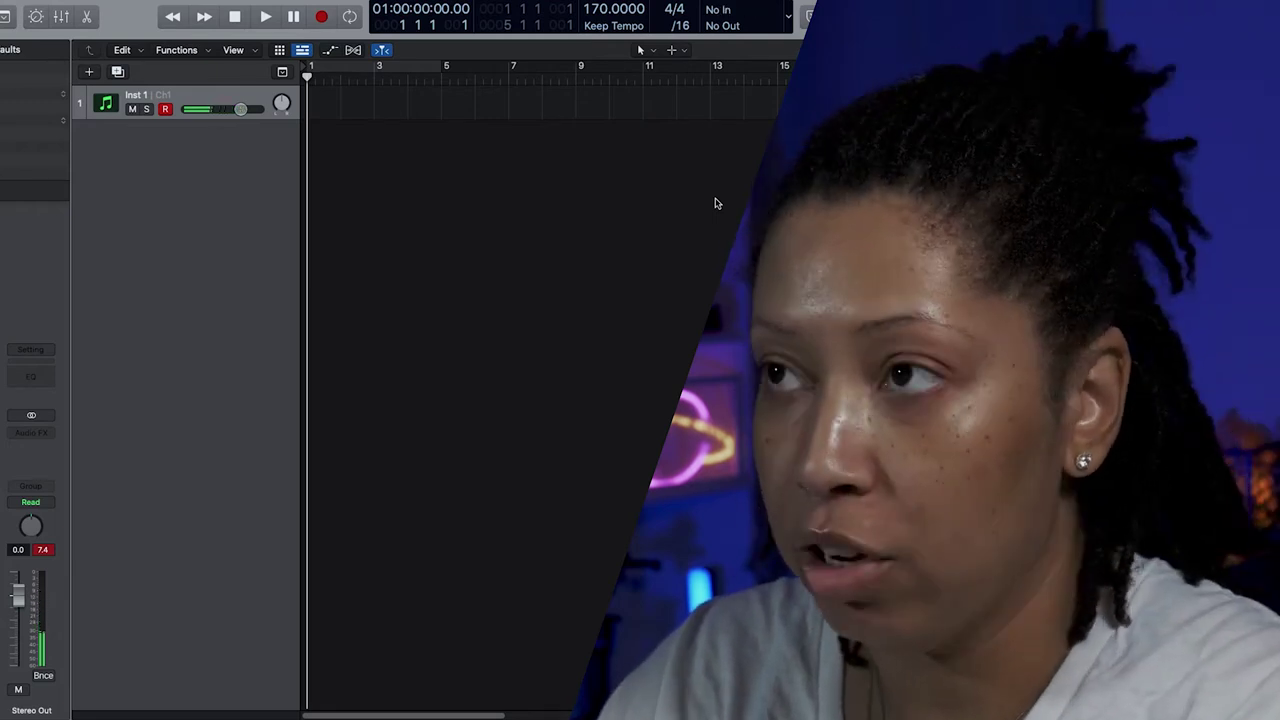
Record a MIDI melody on the Inst 1 track from bar 1 and open the recorded region in the piano roll.
key("r")
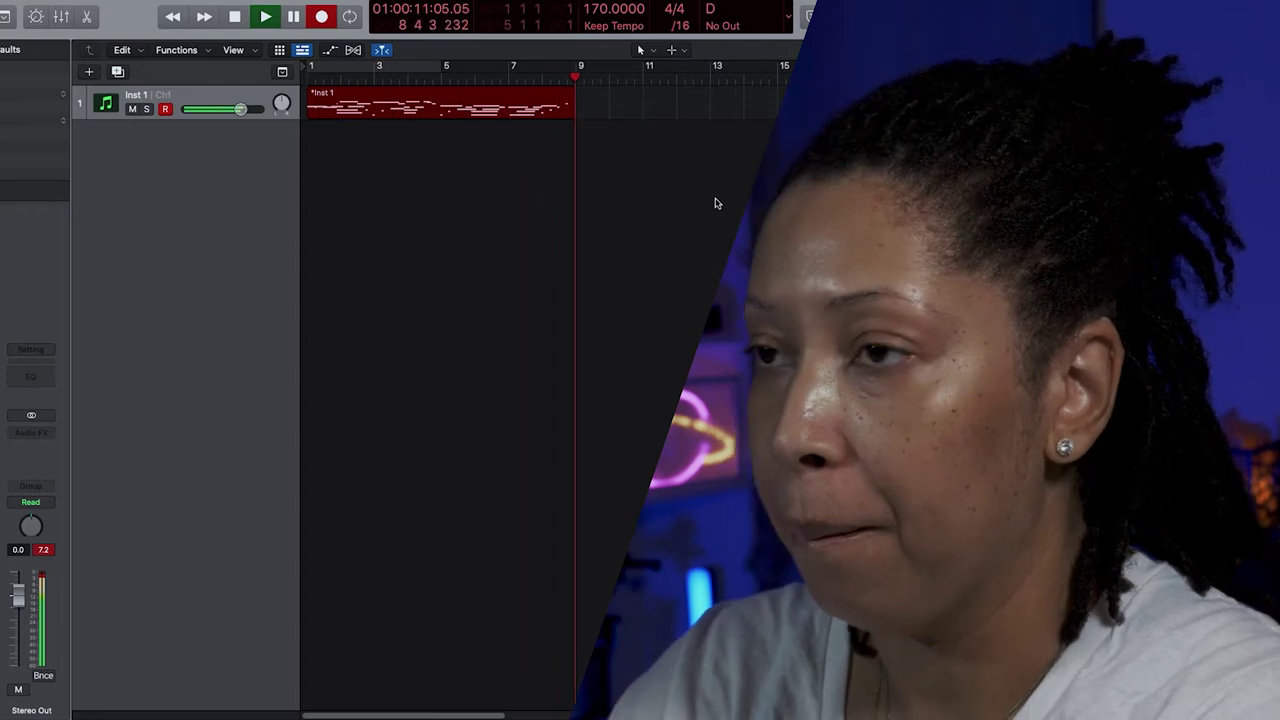
key("space")
double_click(446, 111)
left_click(479, 115)
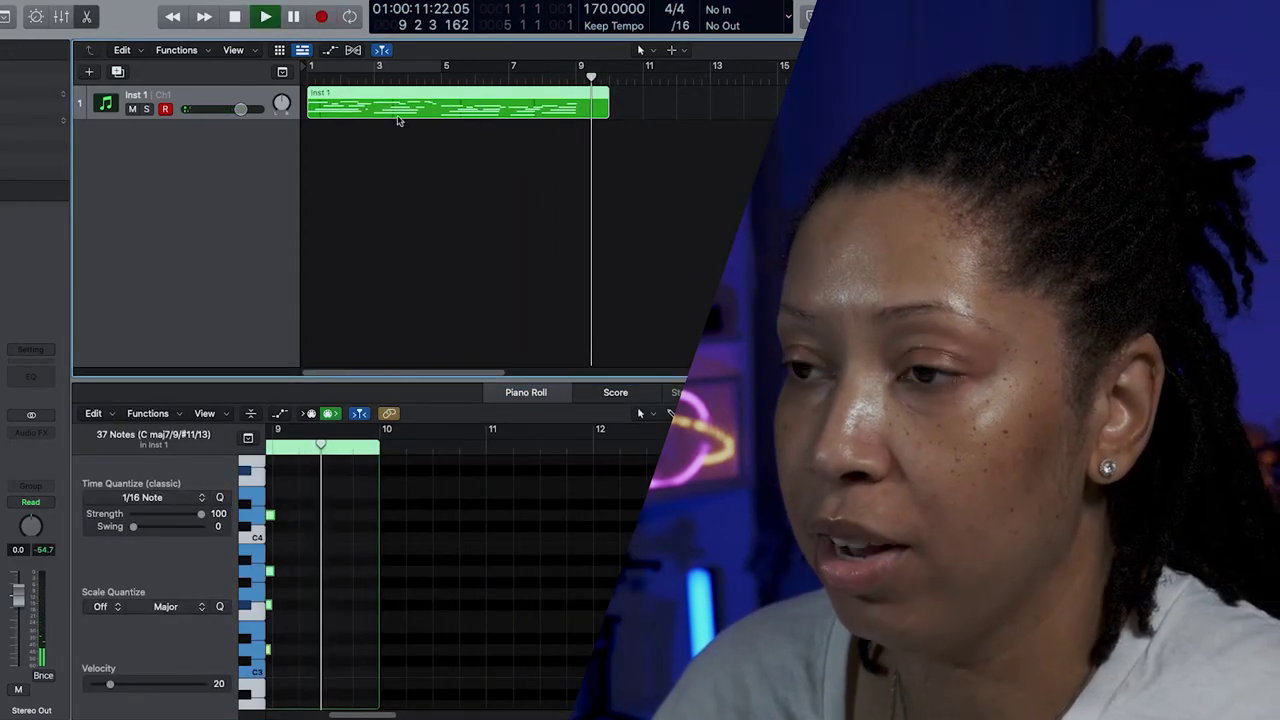
key("Return")
key("Delete")
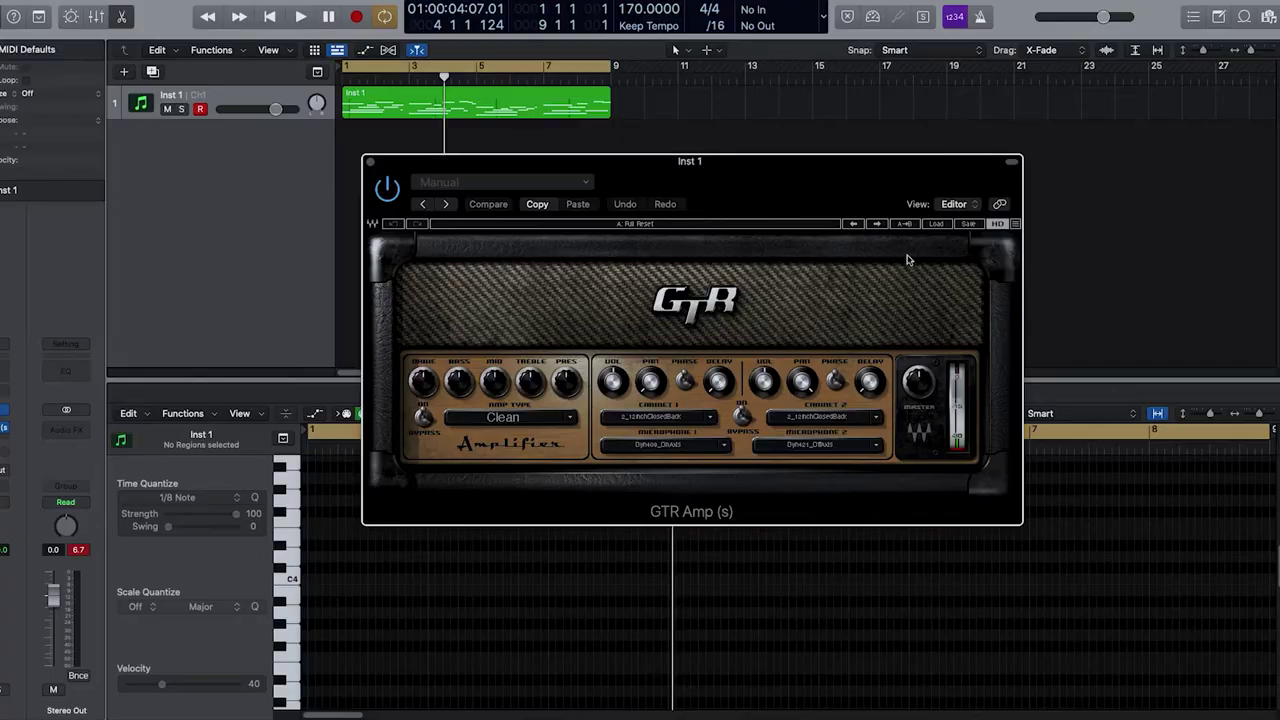
Audition GTR Amp presets on Inst 1 during playback and load the Warm Default preset.
key("space")
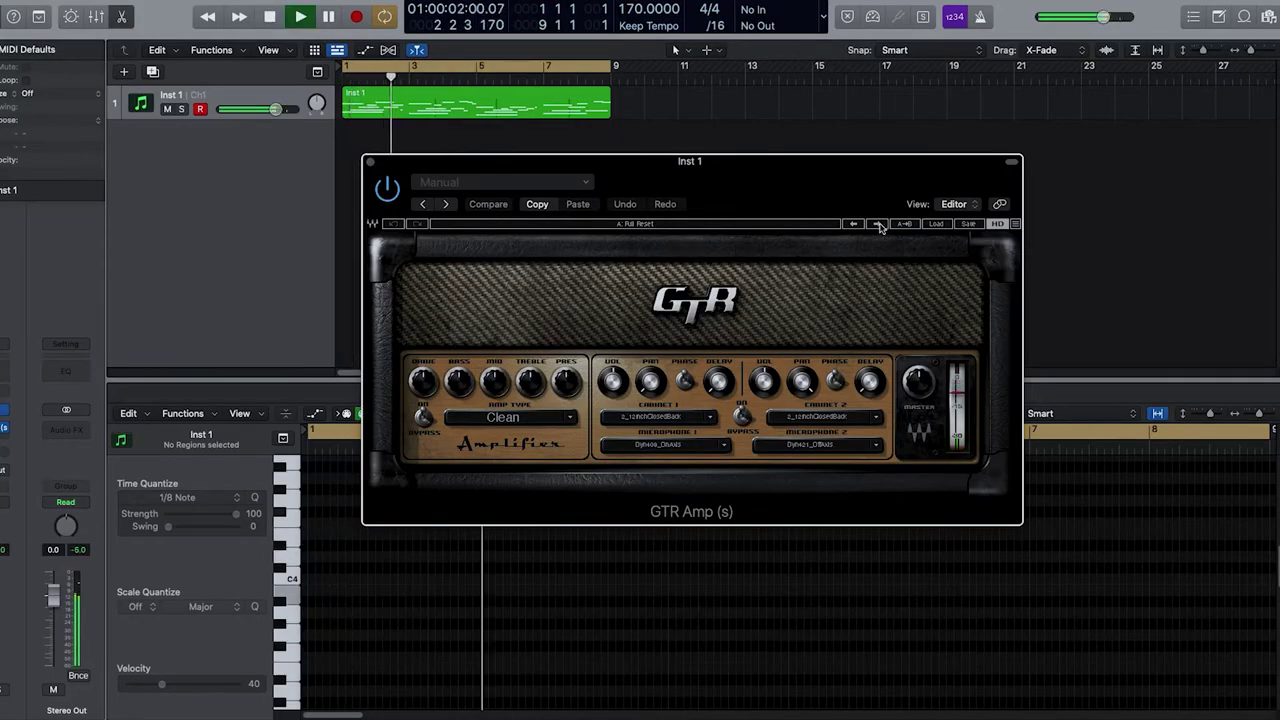
left_click(879, 224)
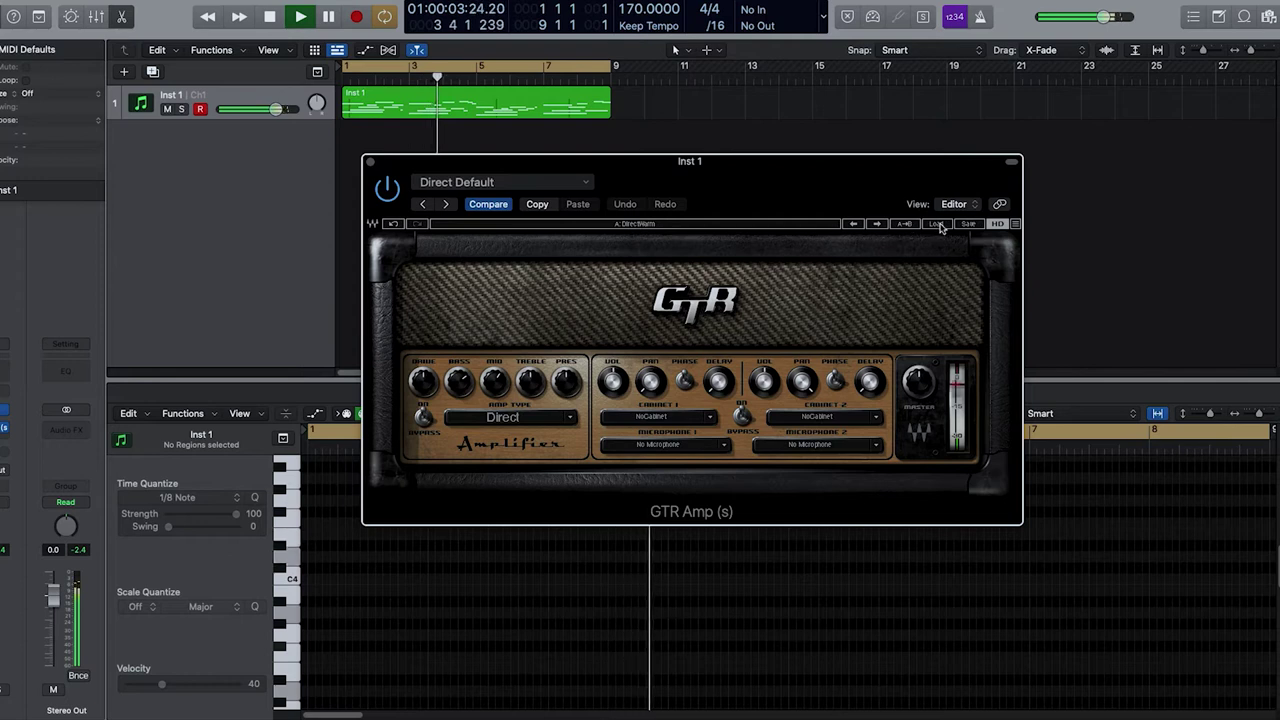
left_click(937, 225)
mouse_move(963, 314)
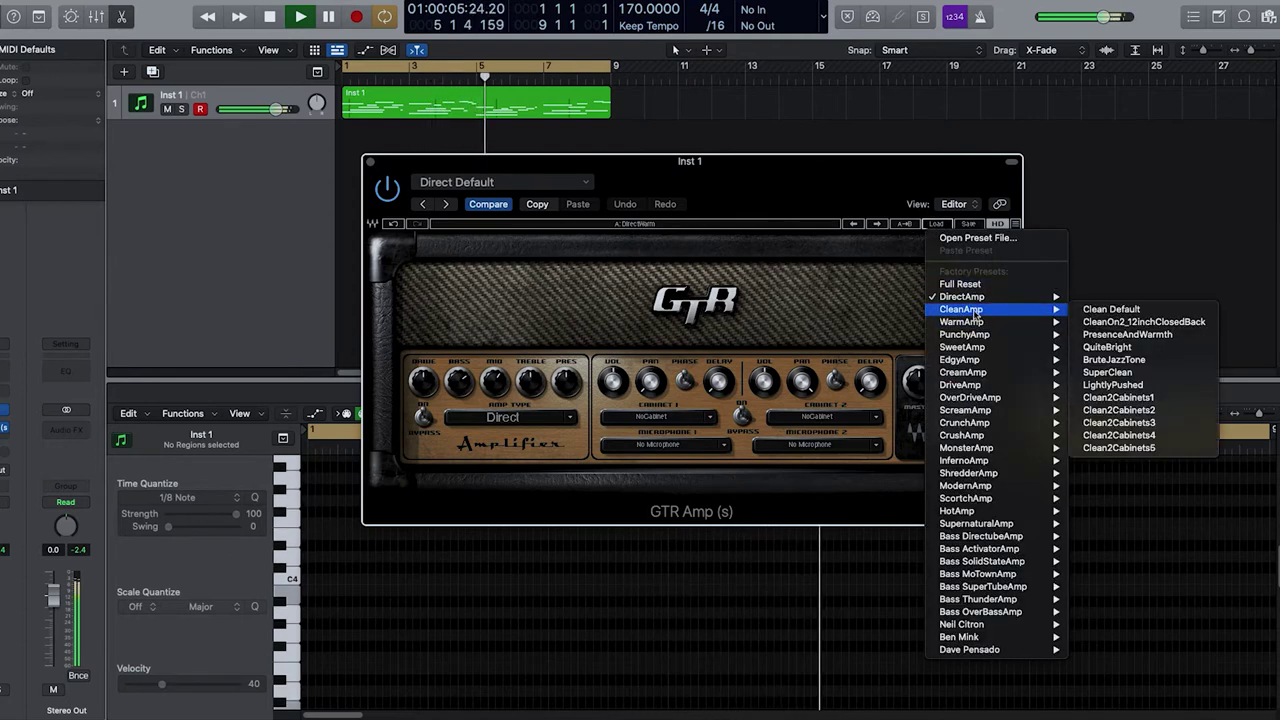
left_click(1113, 384)
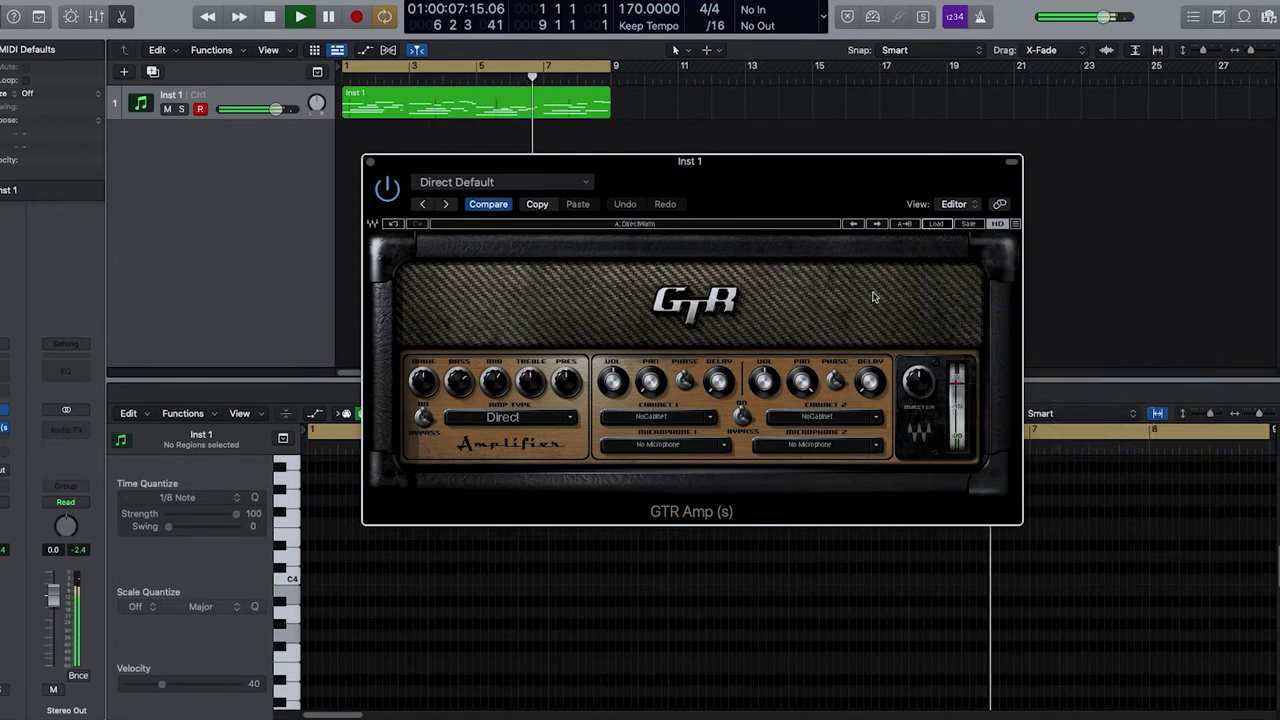
left_click(877, 225)
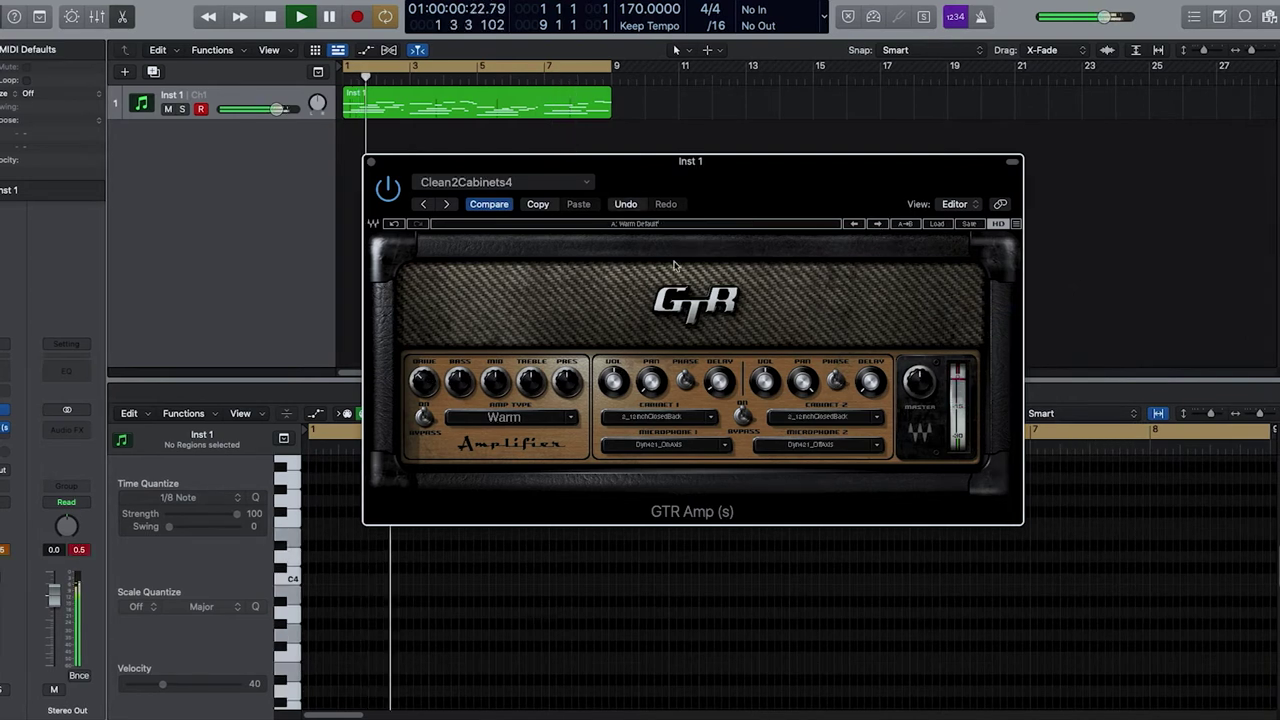
key("space")
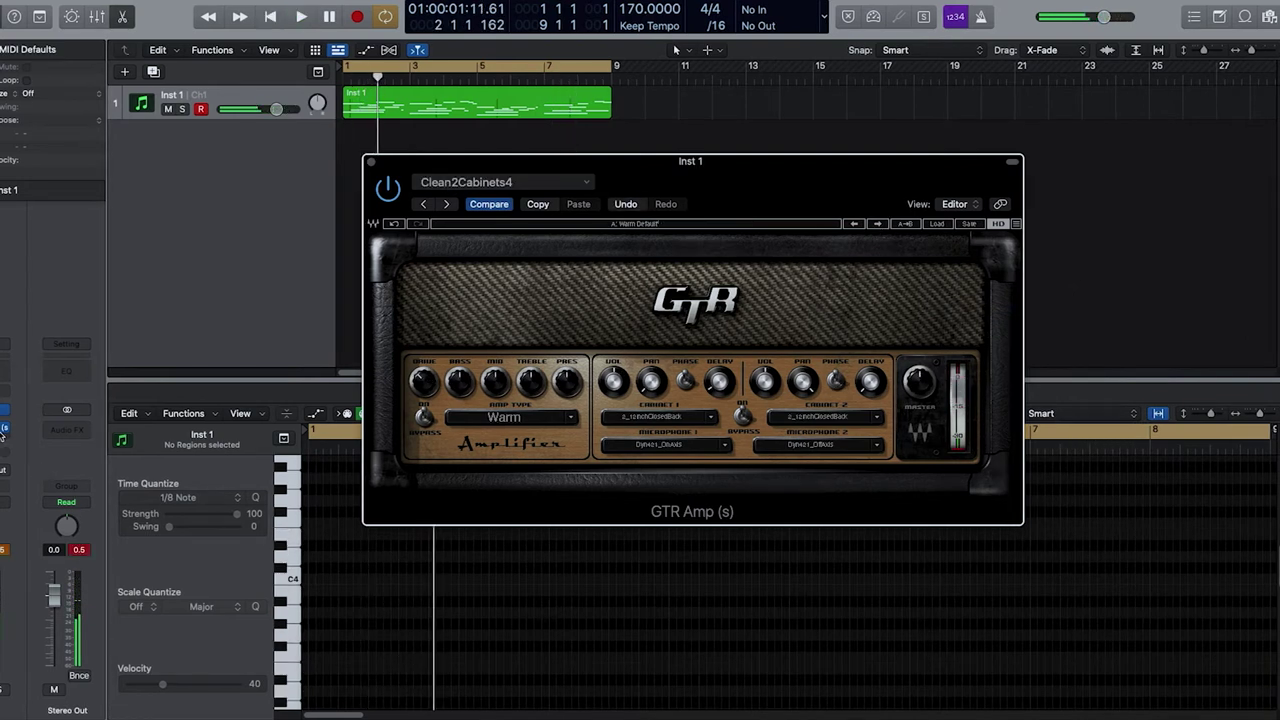
Add a send to Bus 1 on the Inst 1 channel strip.
left_click(4, 432)
left_click(12, 341)
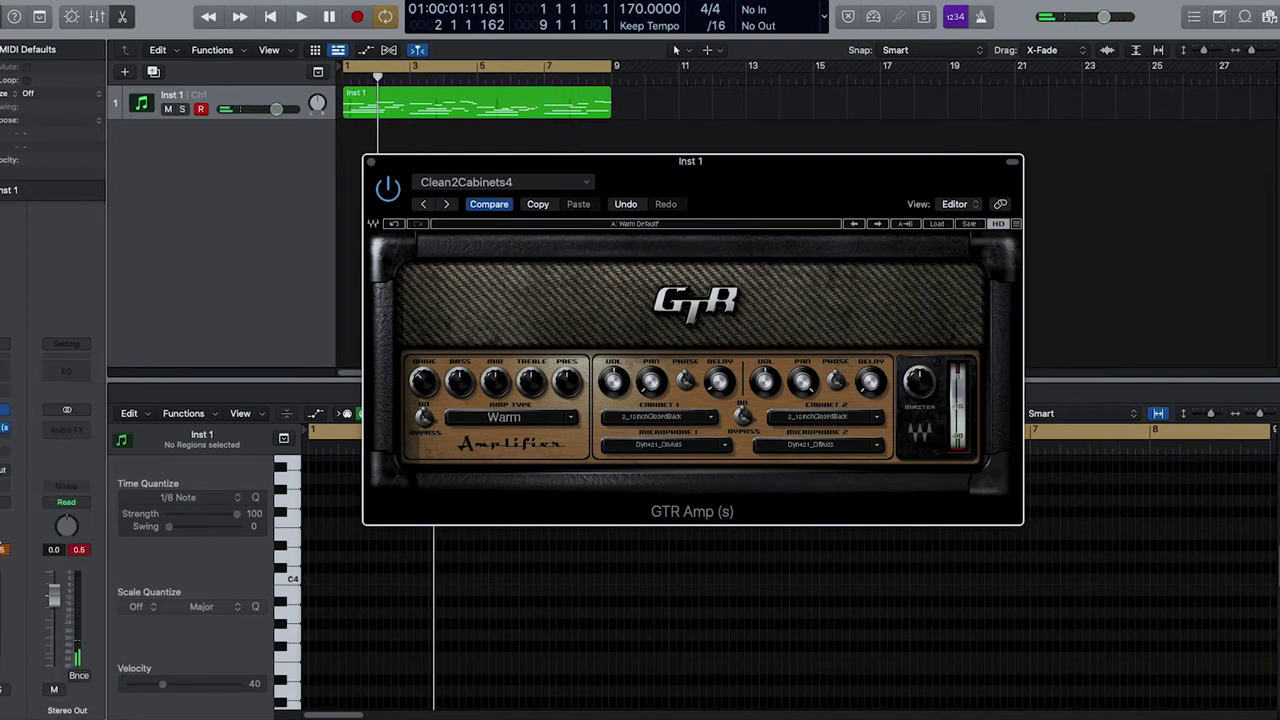
left_click(2, 450)
mouse_move(40, 469)
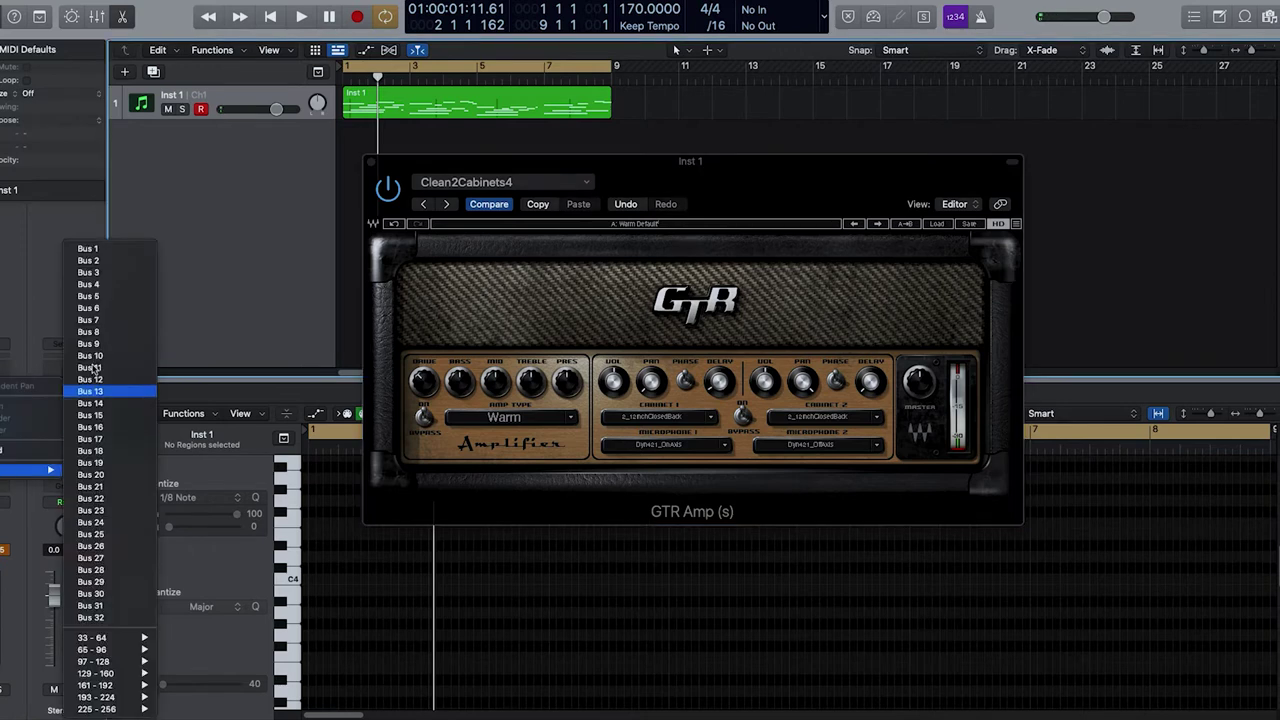
left_click(88, 260)
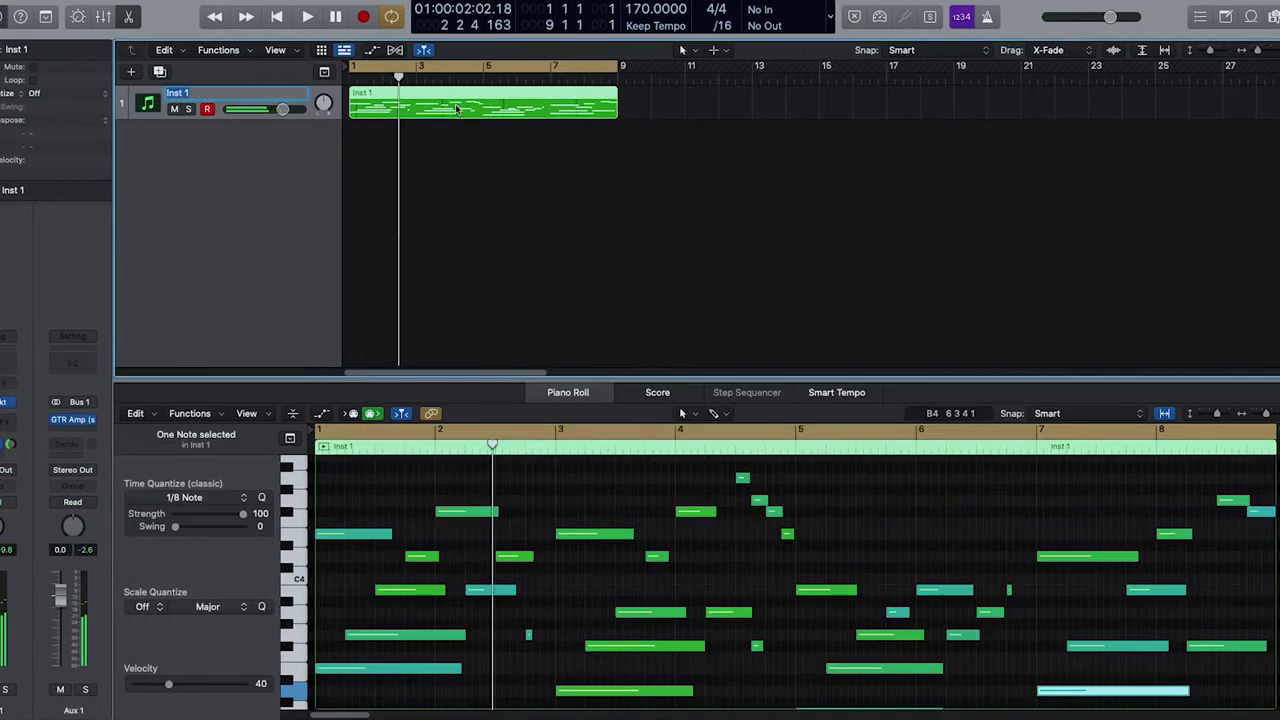
Duplicate the Inst 1 track together with its melody region.
left_click(450, 155)
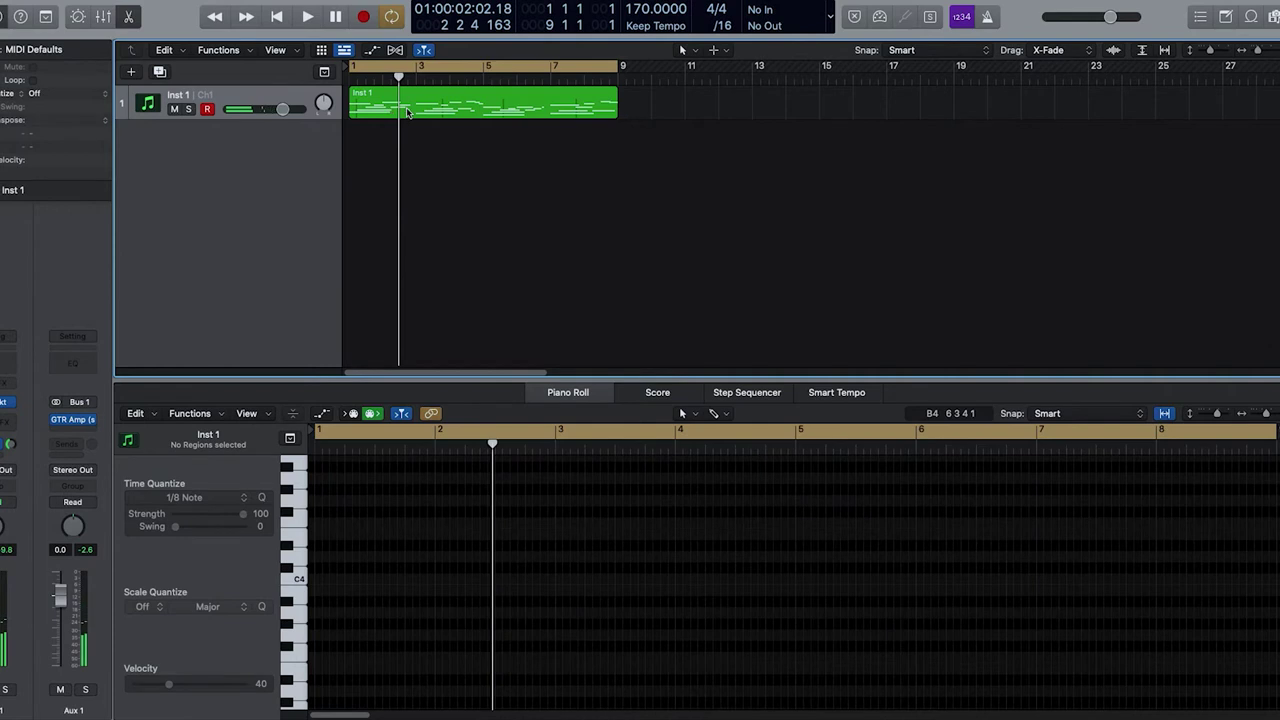
left_click(407, 112)
key("super+d")
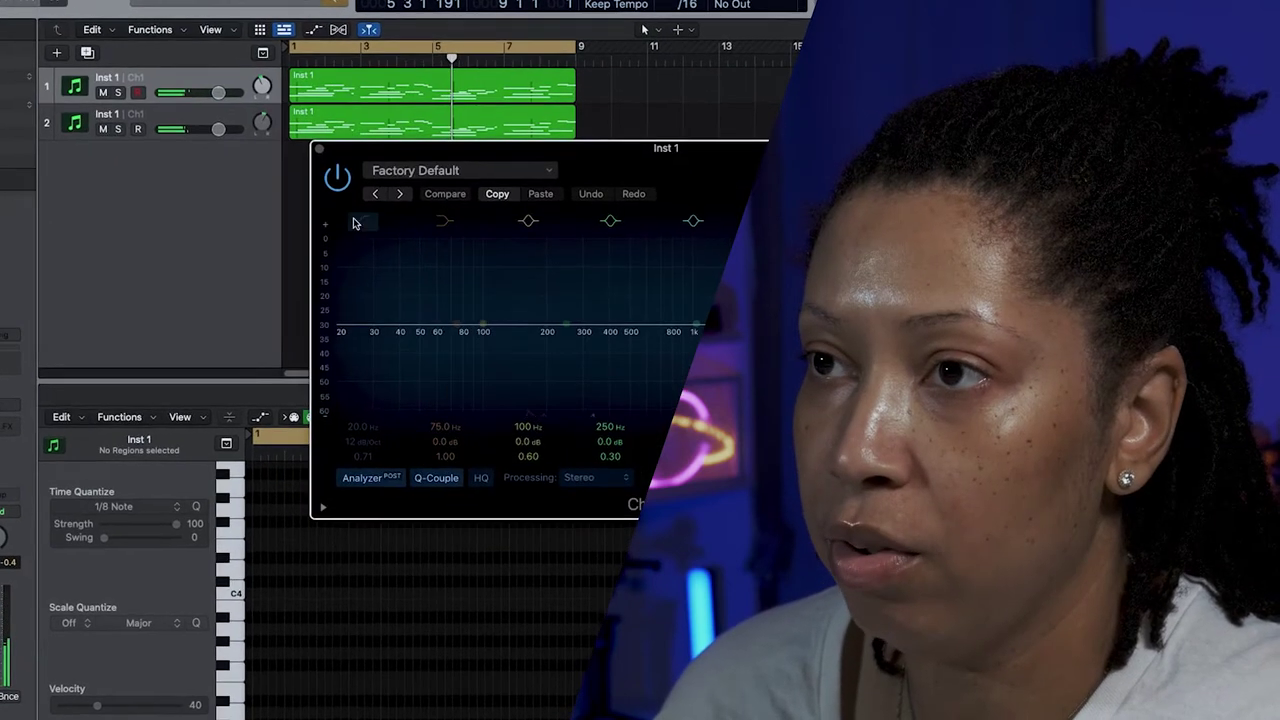
Enable the low-cut filter in the Channel EQ on Inst 1 and adjust its cutoff frequency.
left_click(352, 222)
left_click_drag(330, 437, 330, 385)
key("space")
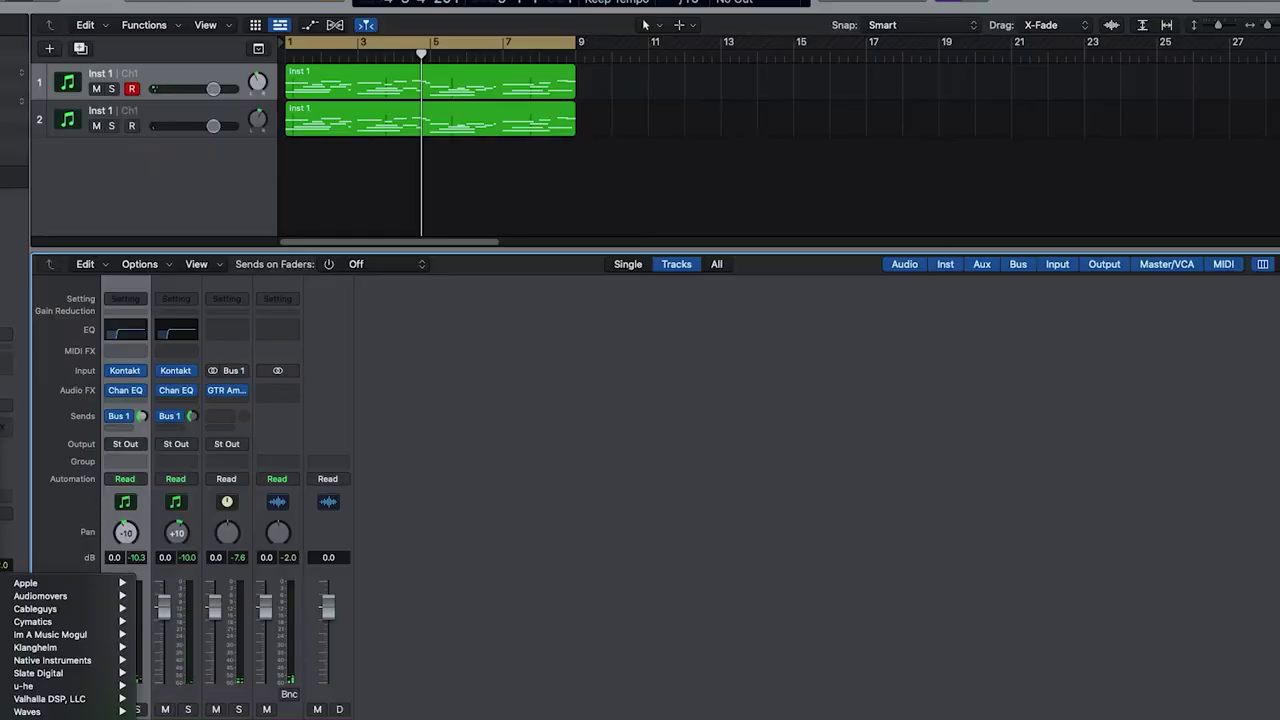
Insert RC-20 Retro Color with the Vinyl 1 preset on the first Inst 1 track and enable Space at 10%.
left_click(440, 534)
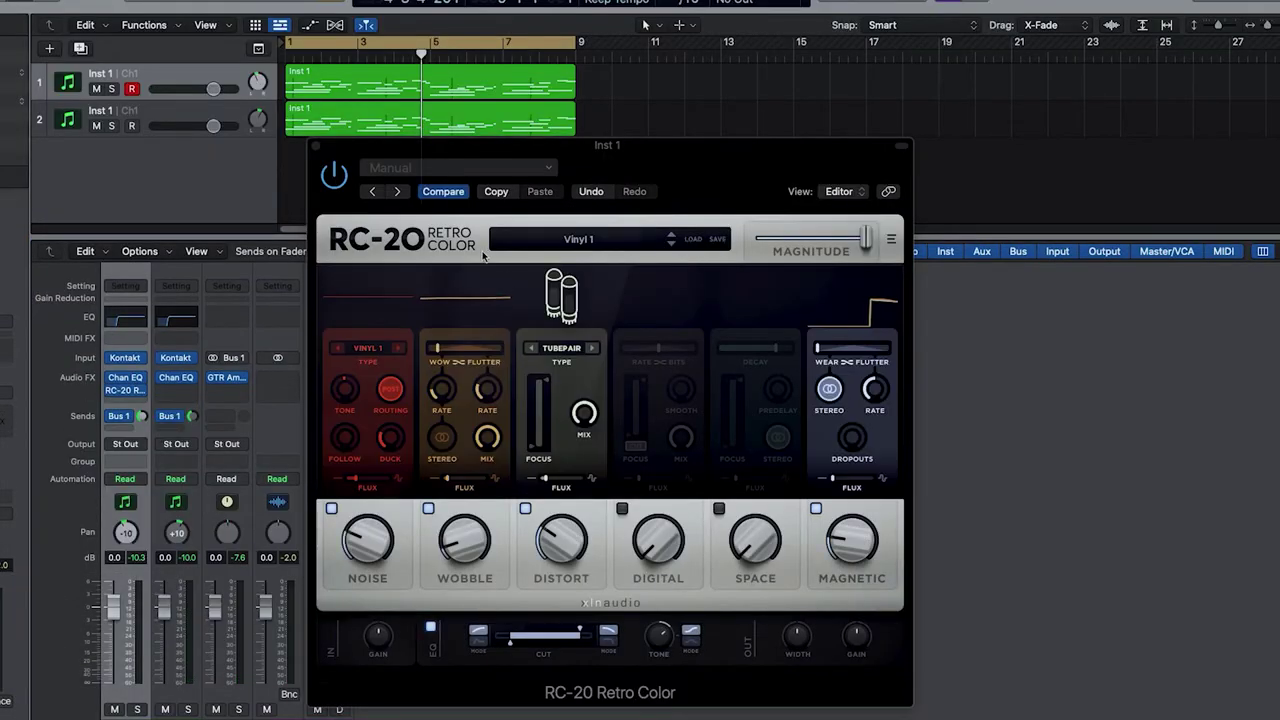
left_click(568, 182)
key("space")
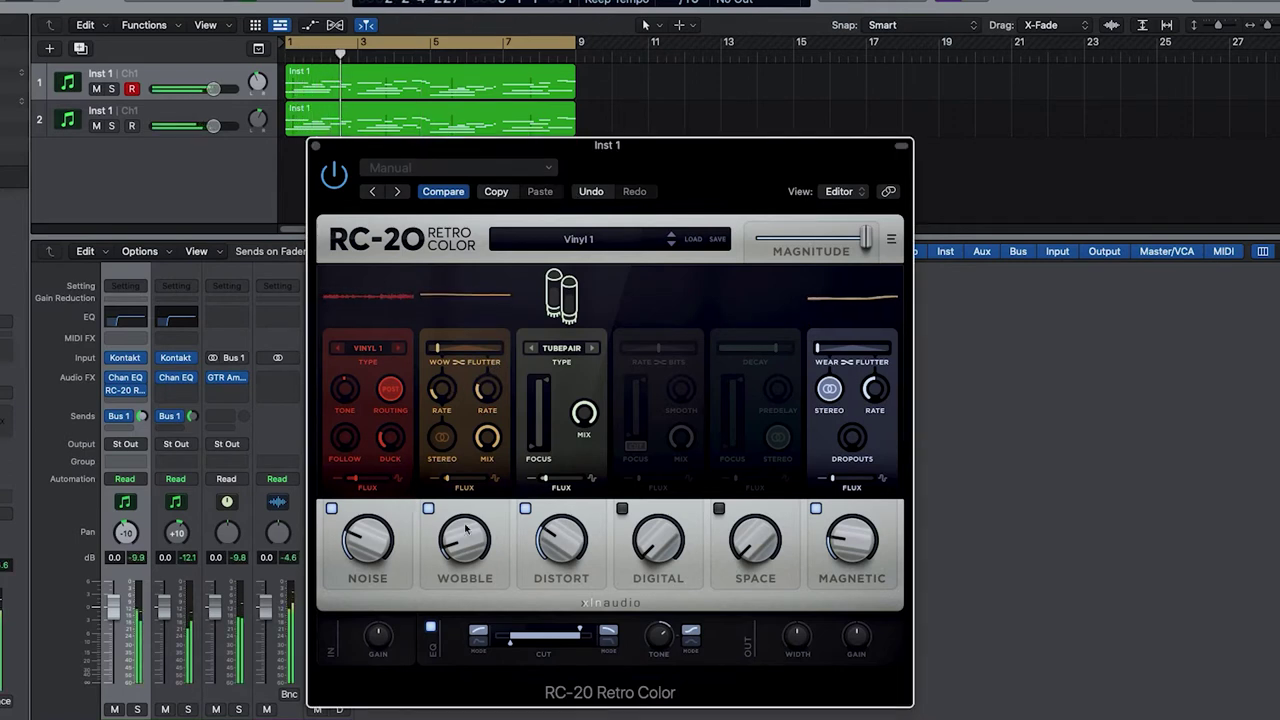
left_click(719, 509)
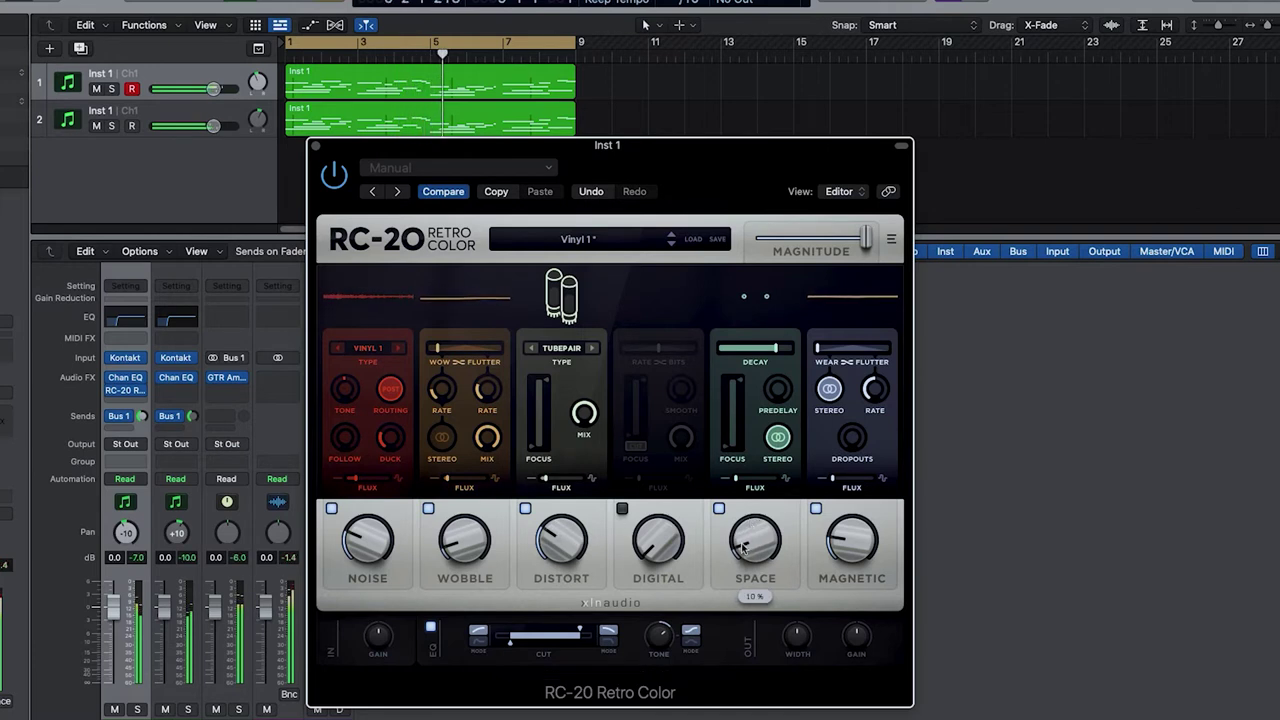
mouse_move(566, 546)
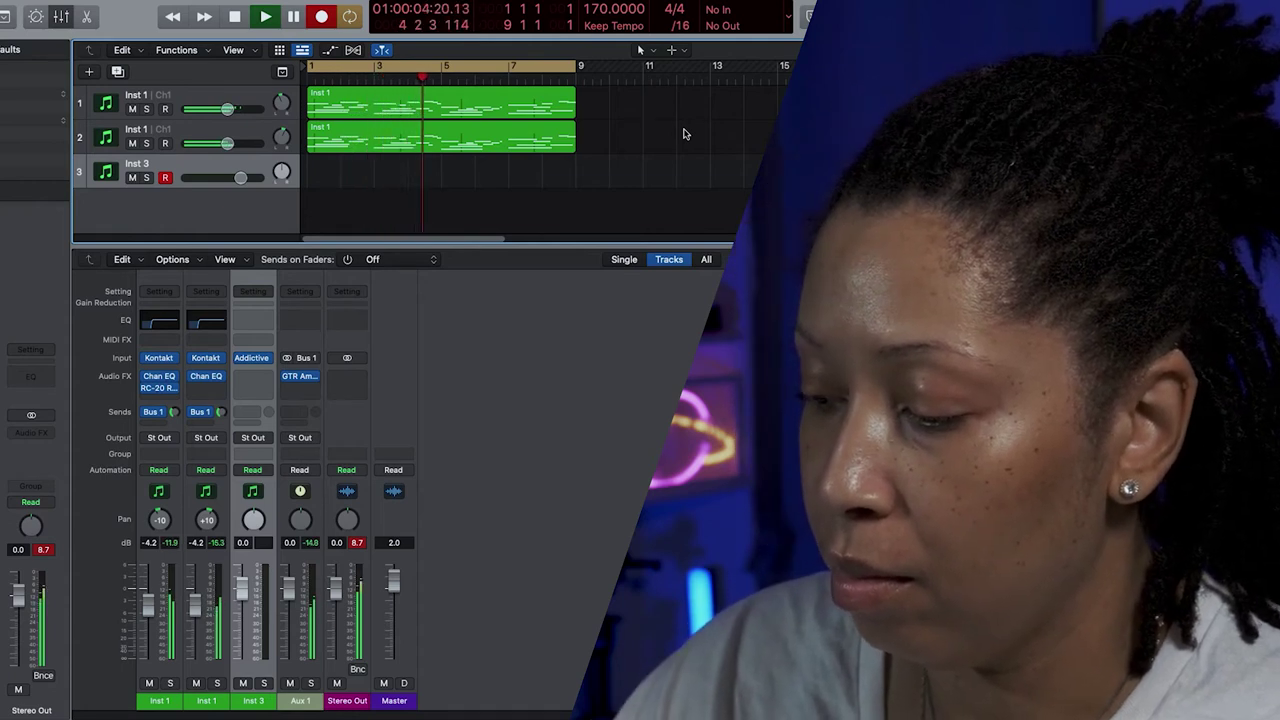
Record a short MIDI part on the Inst 3 track around bars 4 to 6, and close Inst 4's Pigments window.
key("r")
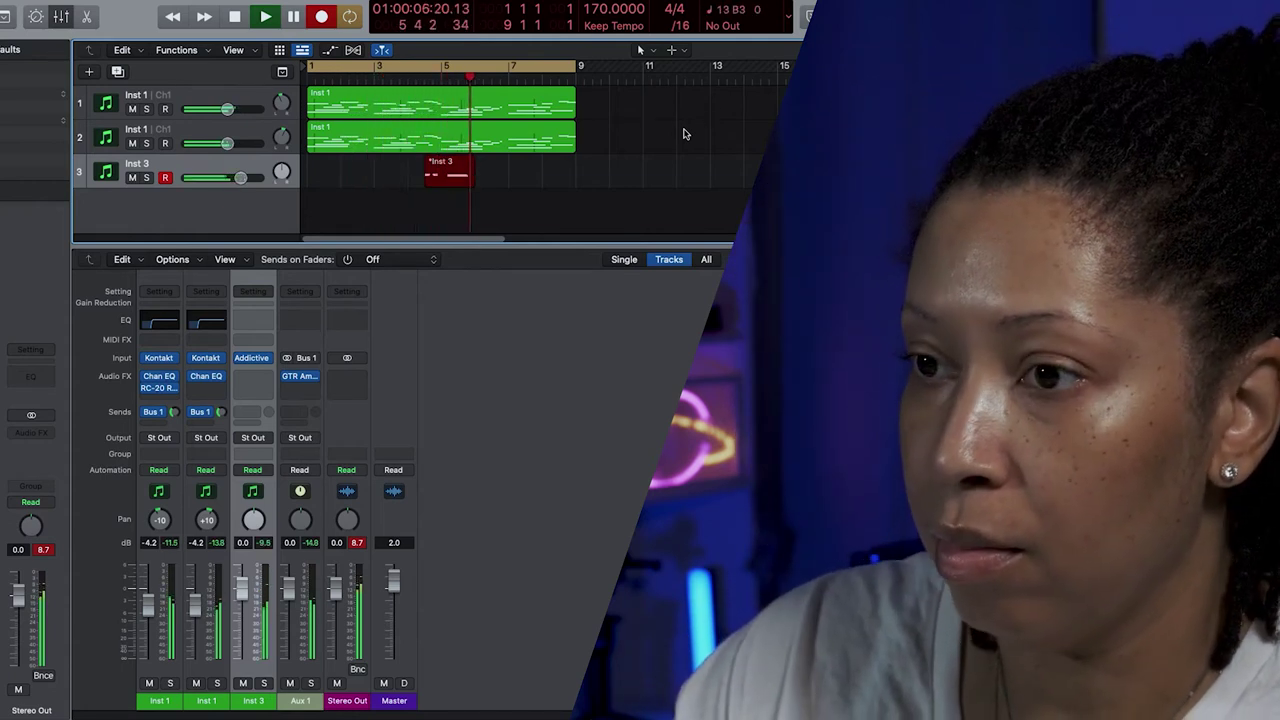
key("space")
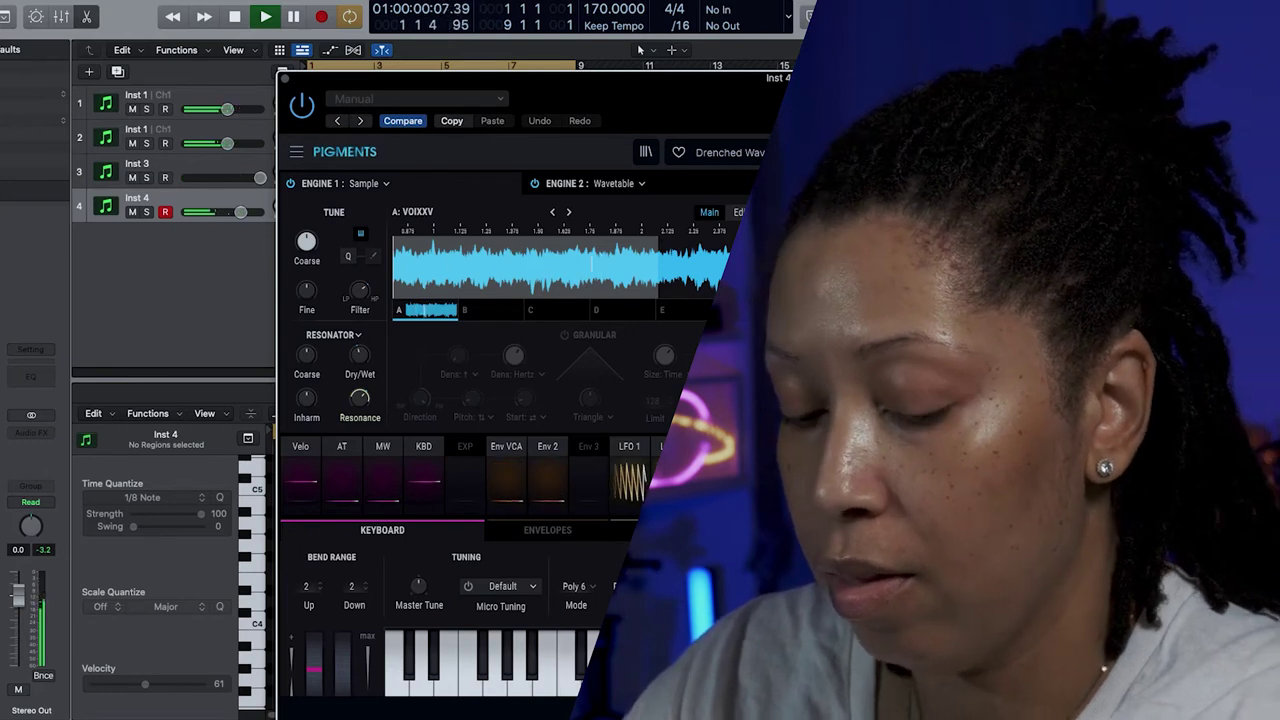
key("space")
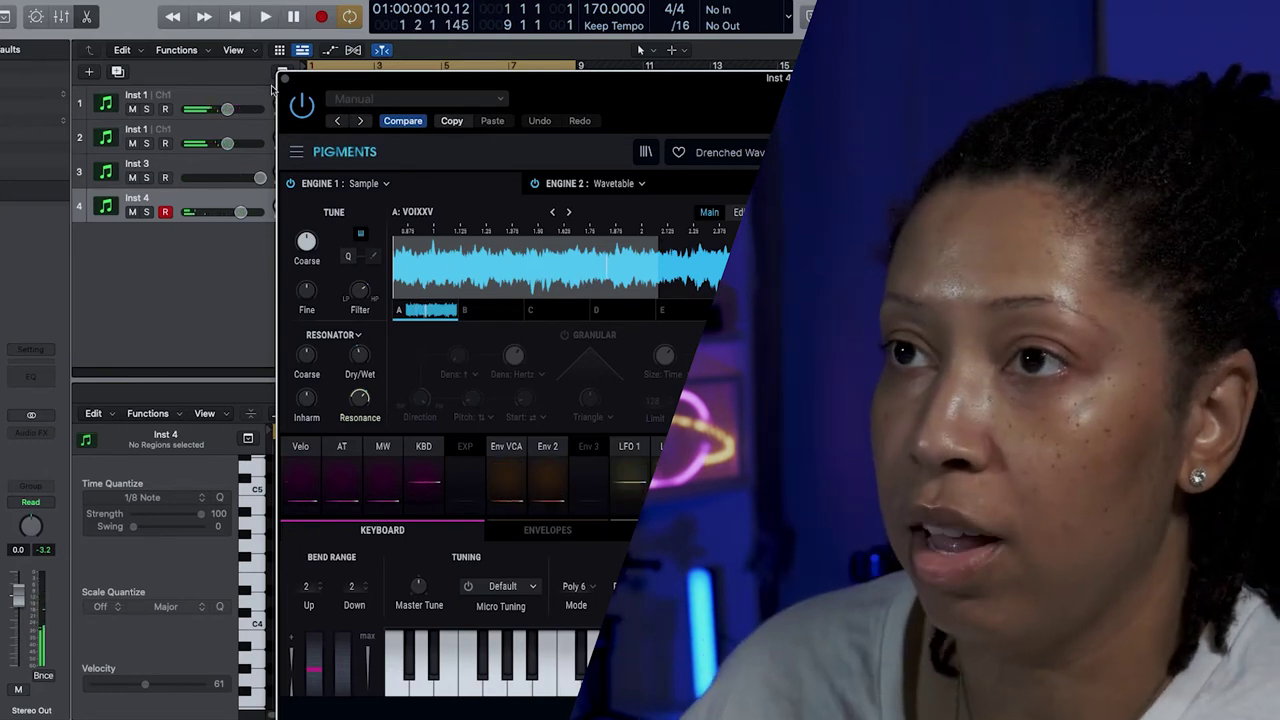
left_click(284, 79)
key("r")
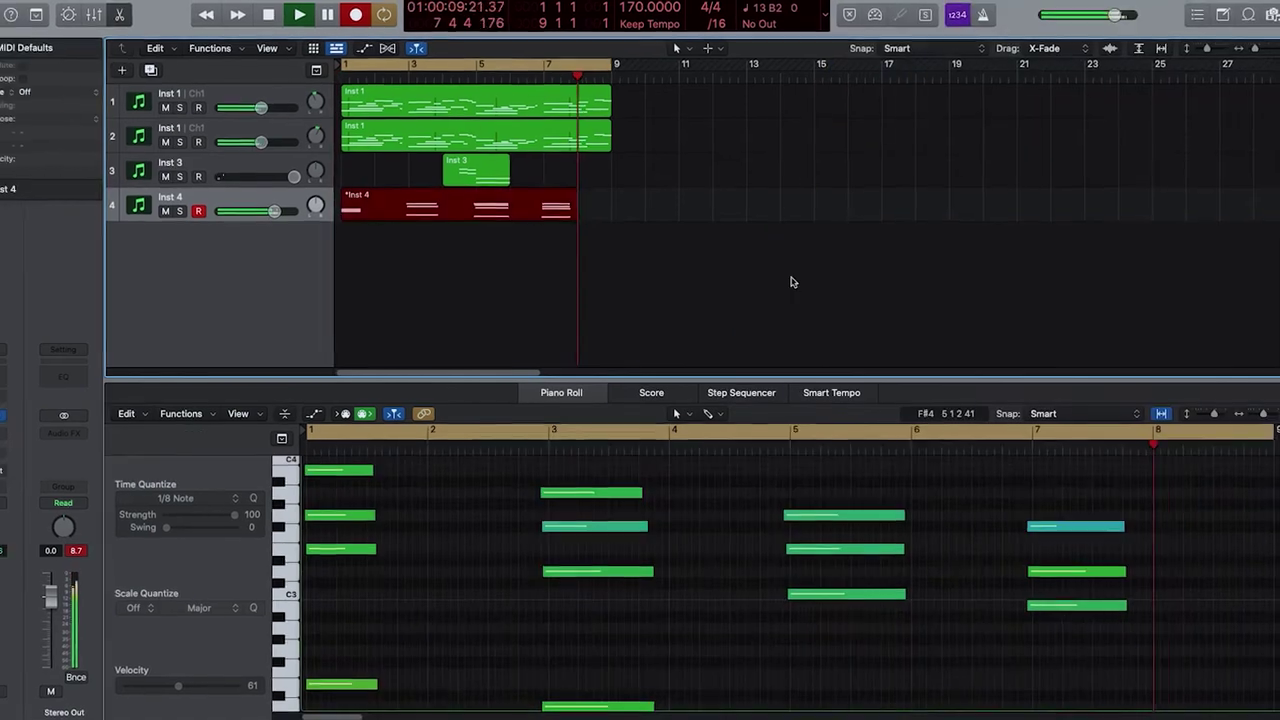
key("space")
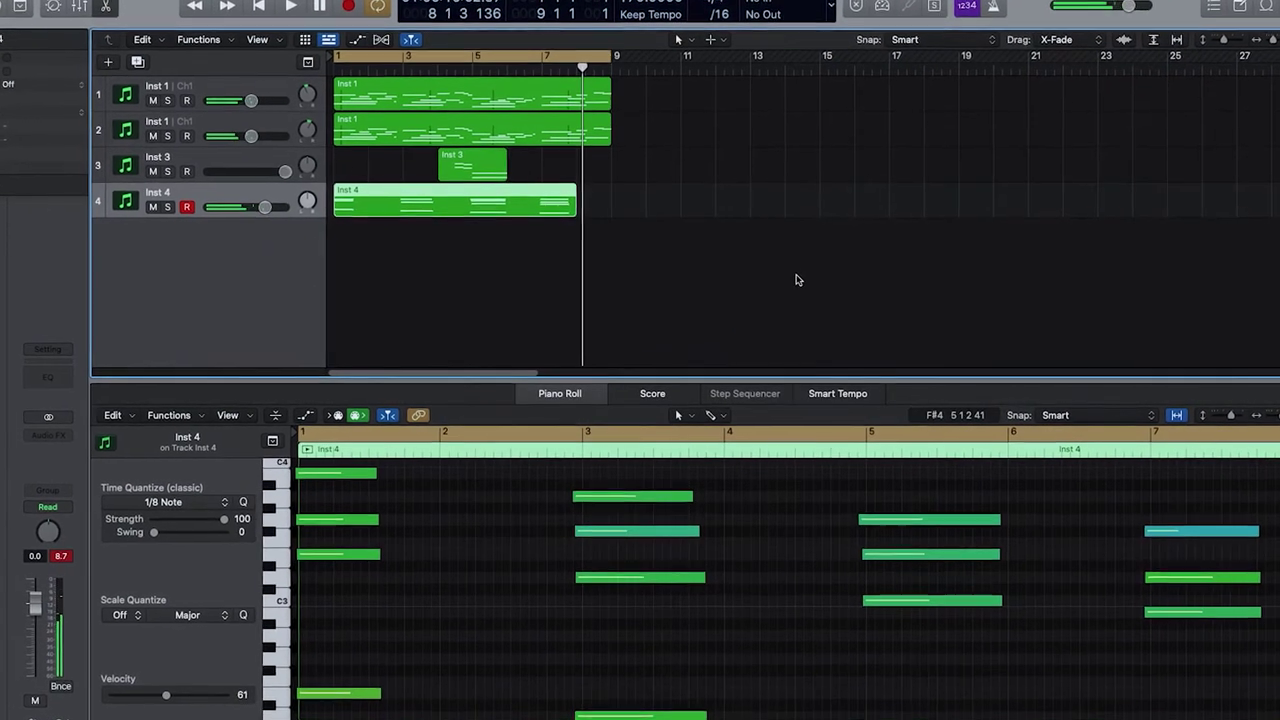
key("Delete")
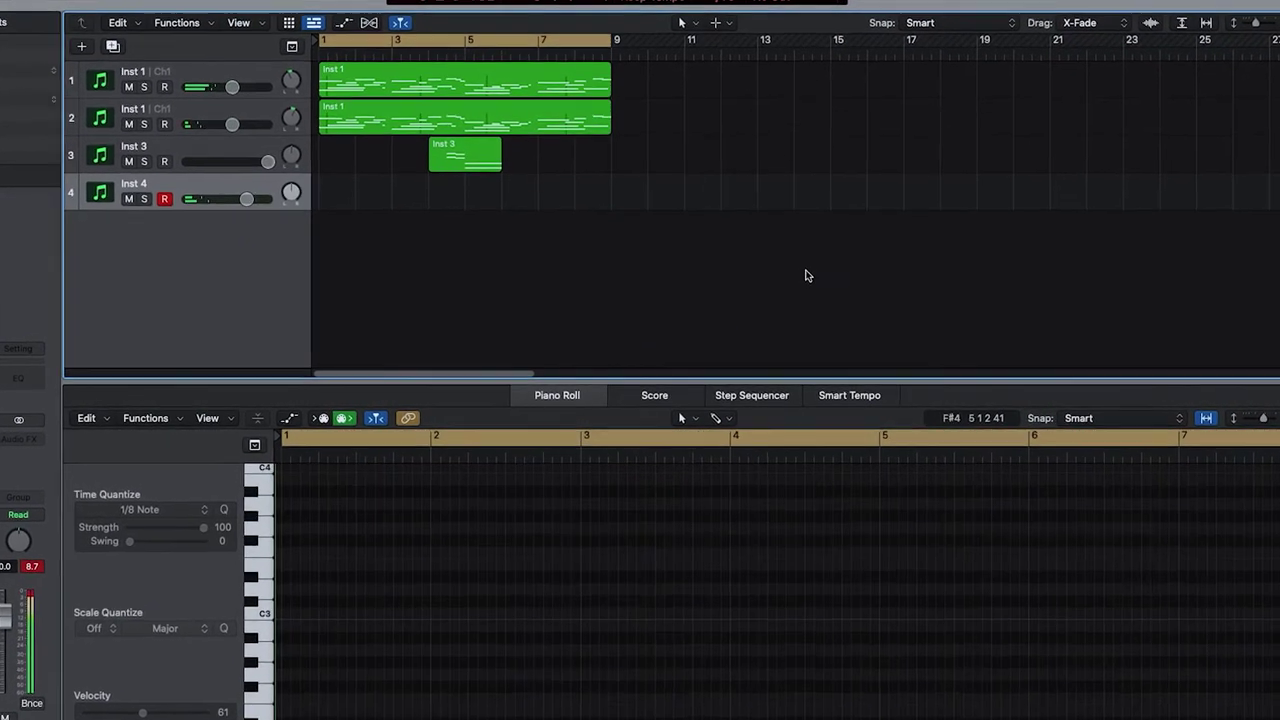
Record pad chords over eight bars on the Inst 4 track and bounce the region in place to a new track named PAD.
key("r")
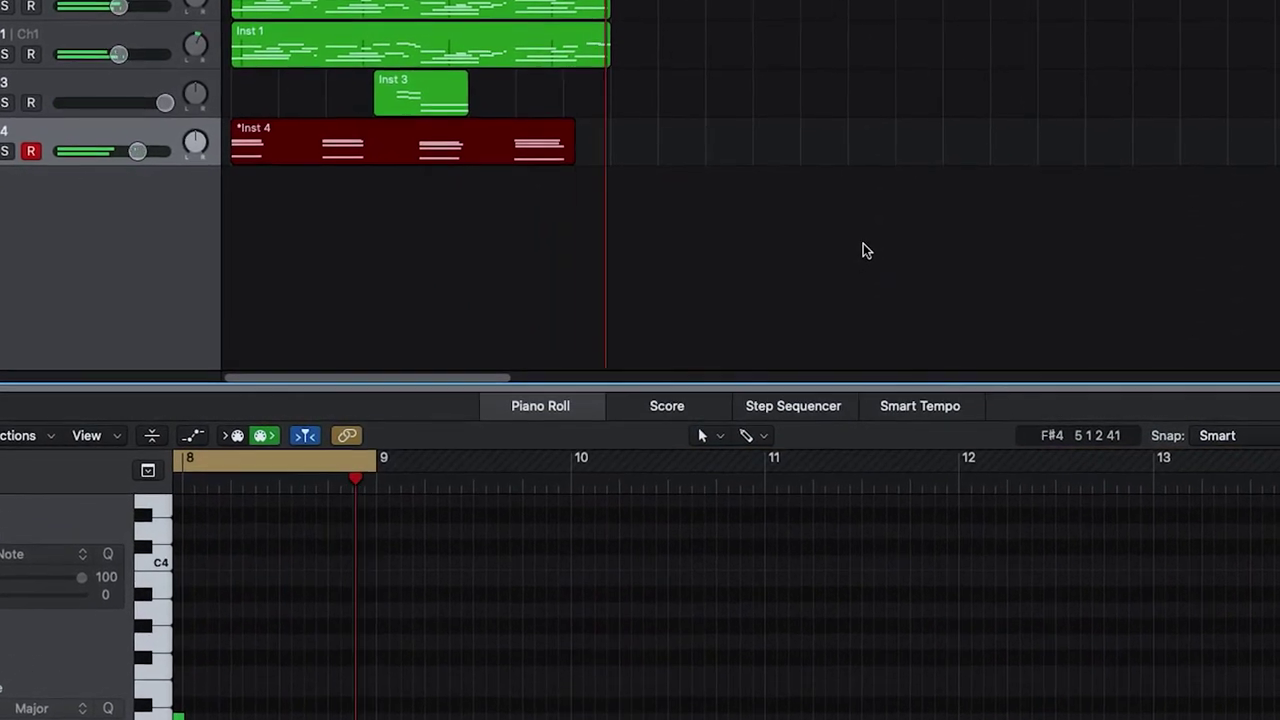
key("space")
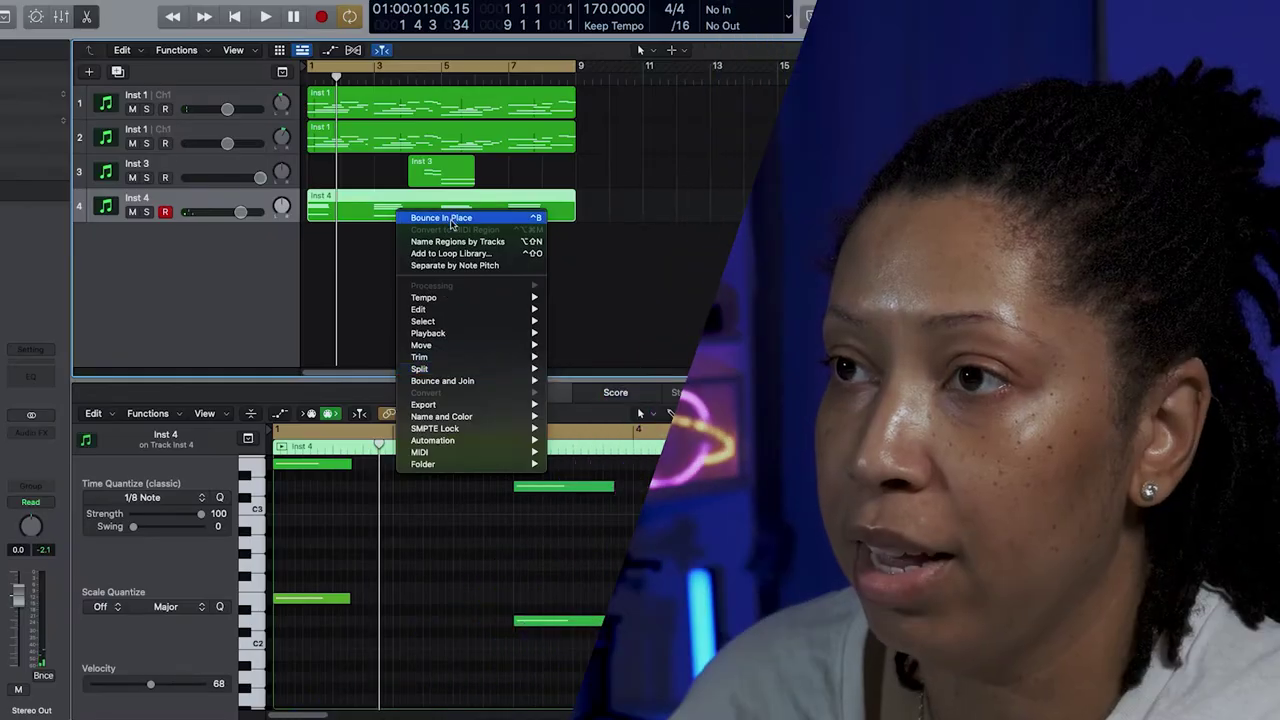
left_click(441, 217)
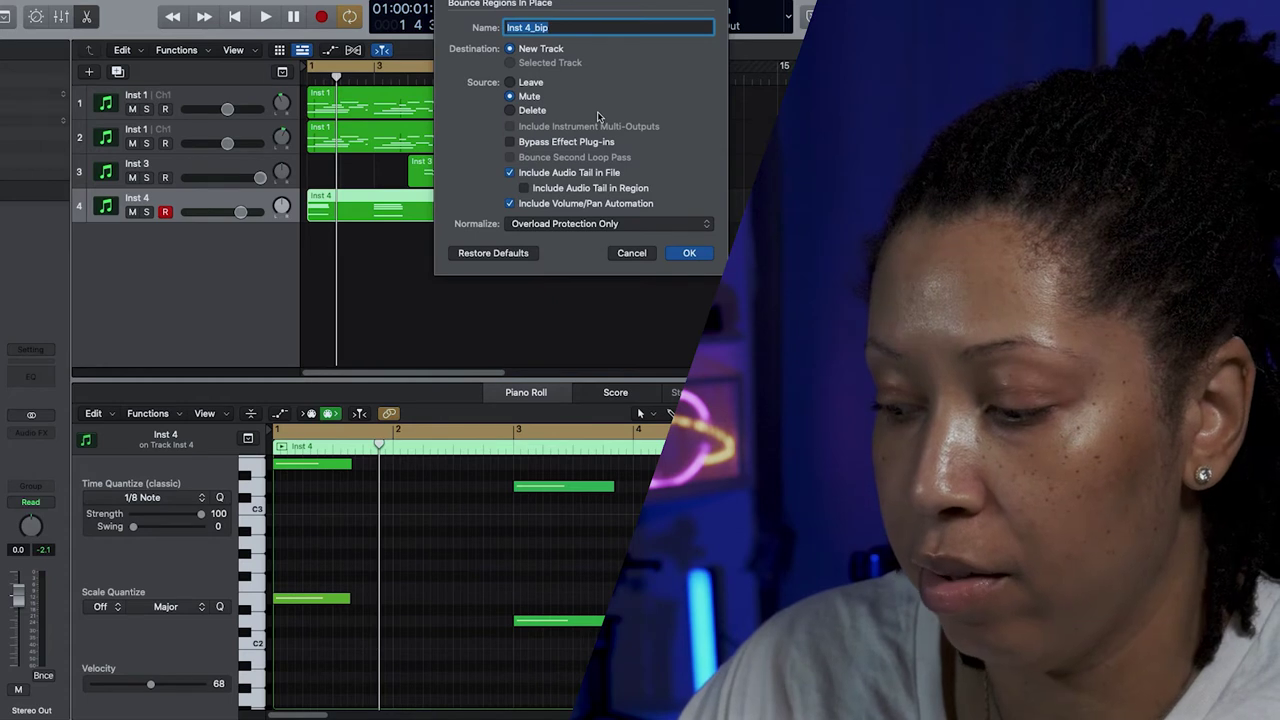
key("Return")
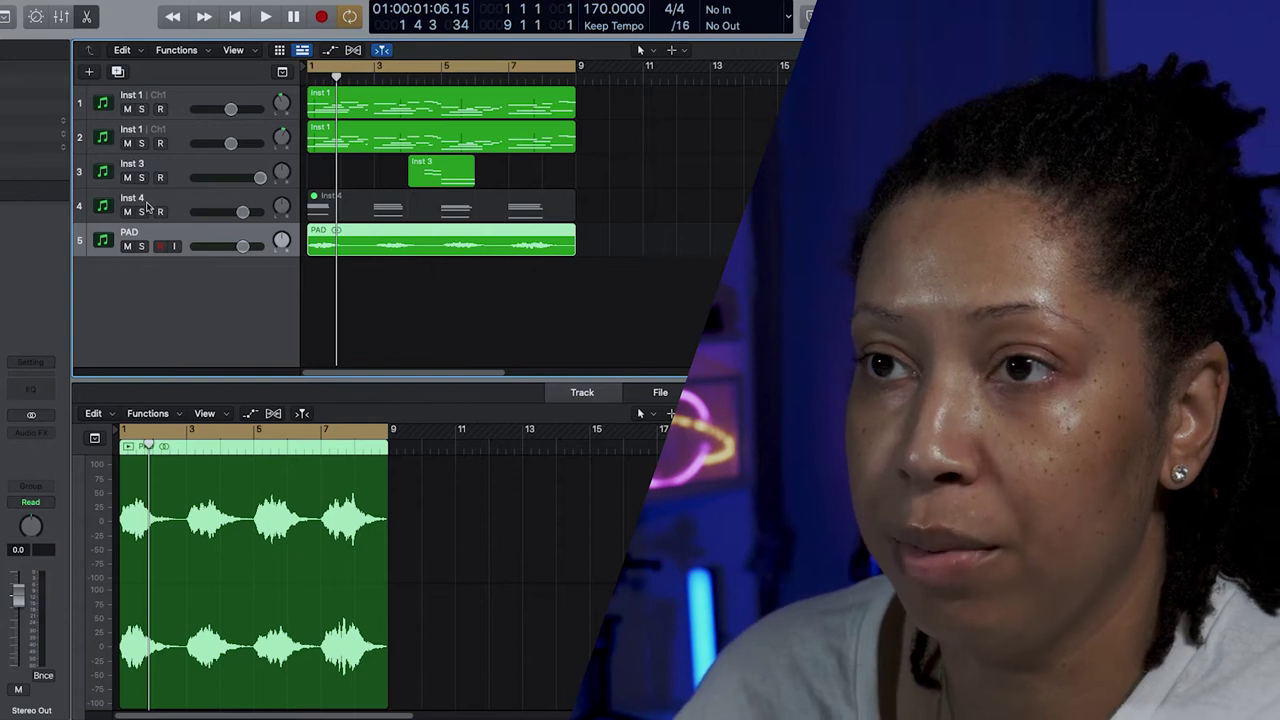
Hide the Inst 4 source track.
key("i")
key("i")
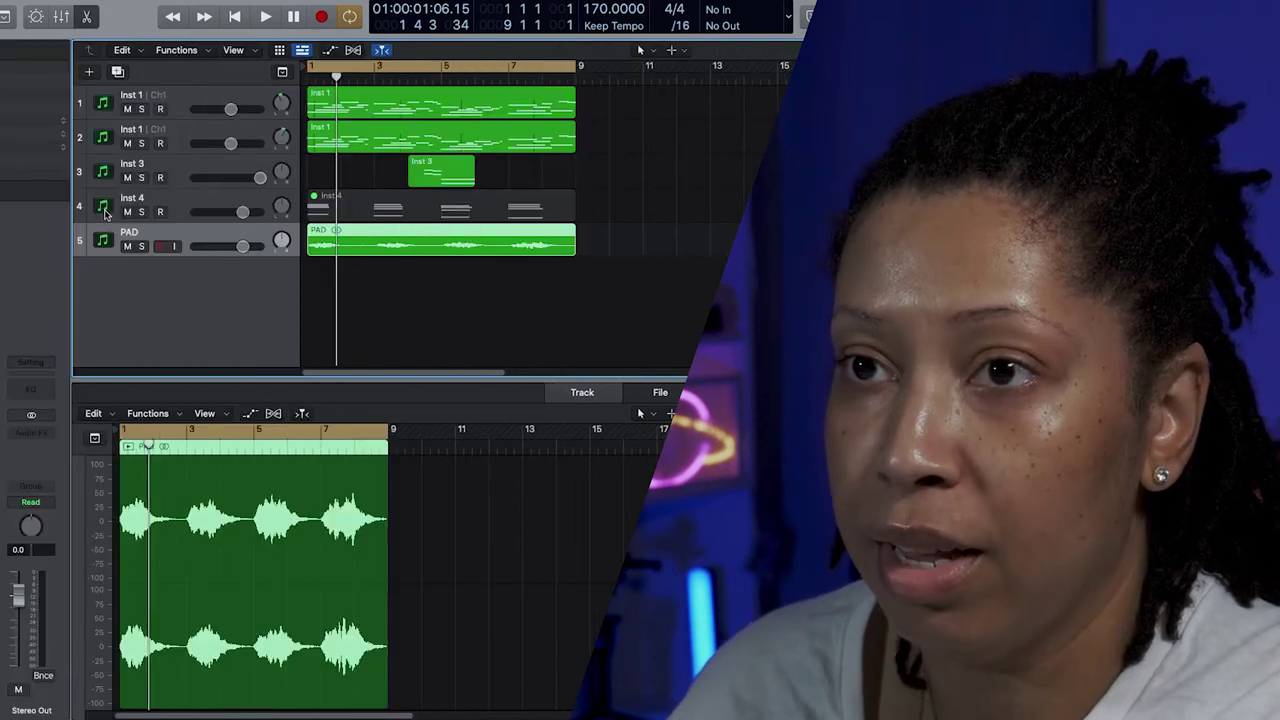
key("space")
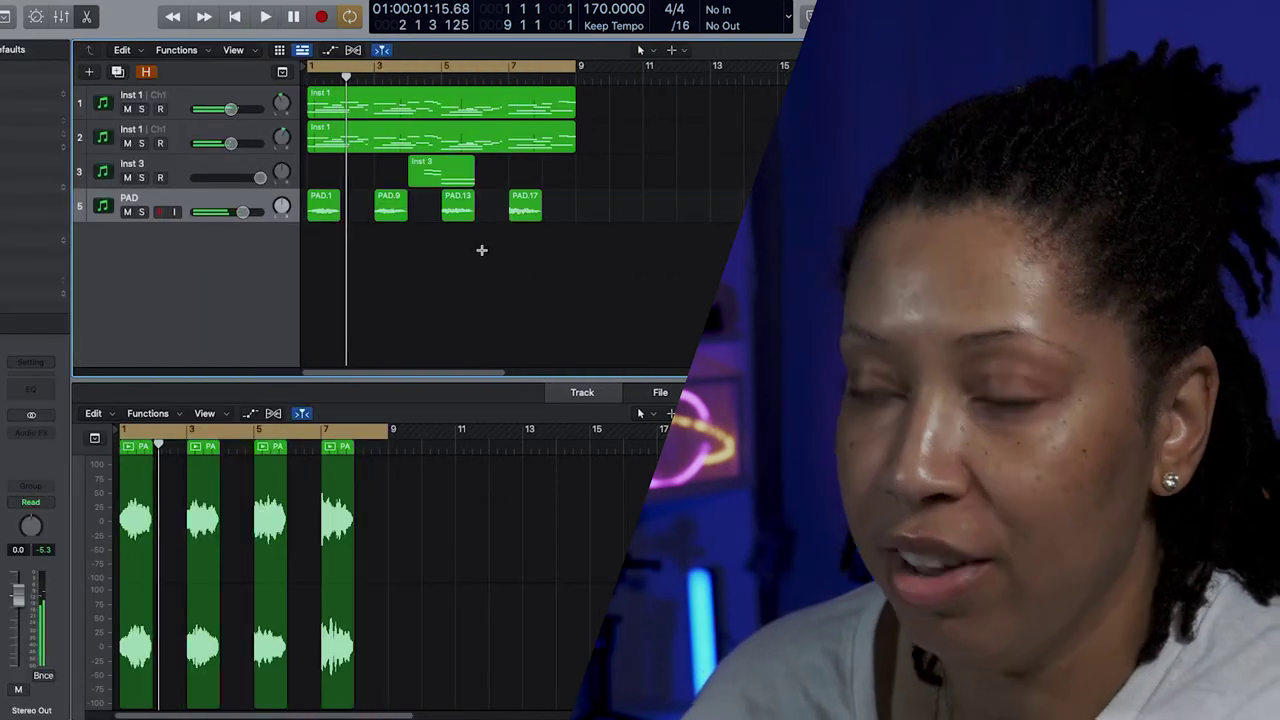
Undo the chopping of the PAD audio to restore it as one continuous region.
key("super+z")
key("super+z")
key("super+z")
key("super+z")
key("super+z")
key("super+z")
key("super+z")
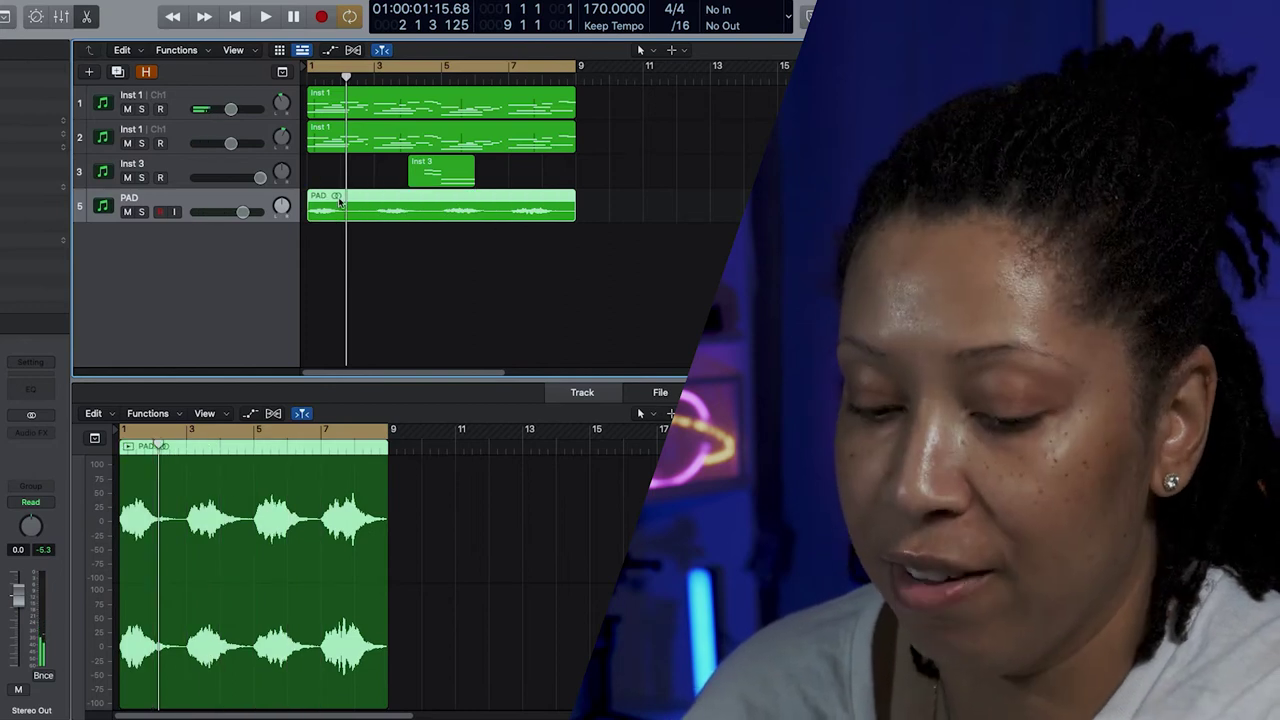
Split the PAD region at bars 3, 5 and 7 with the Scissors tool.
key("t")
key("i")
left_click(376, 200)
left_click(441, 200)
left_click(508, 200)
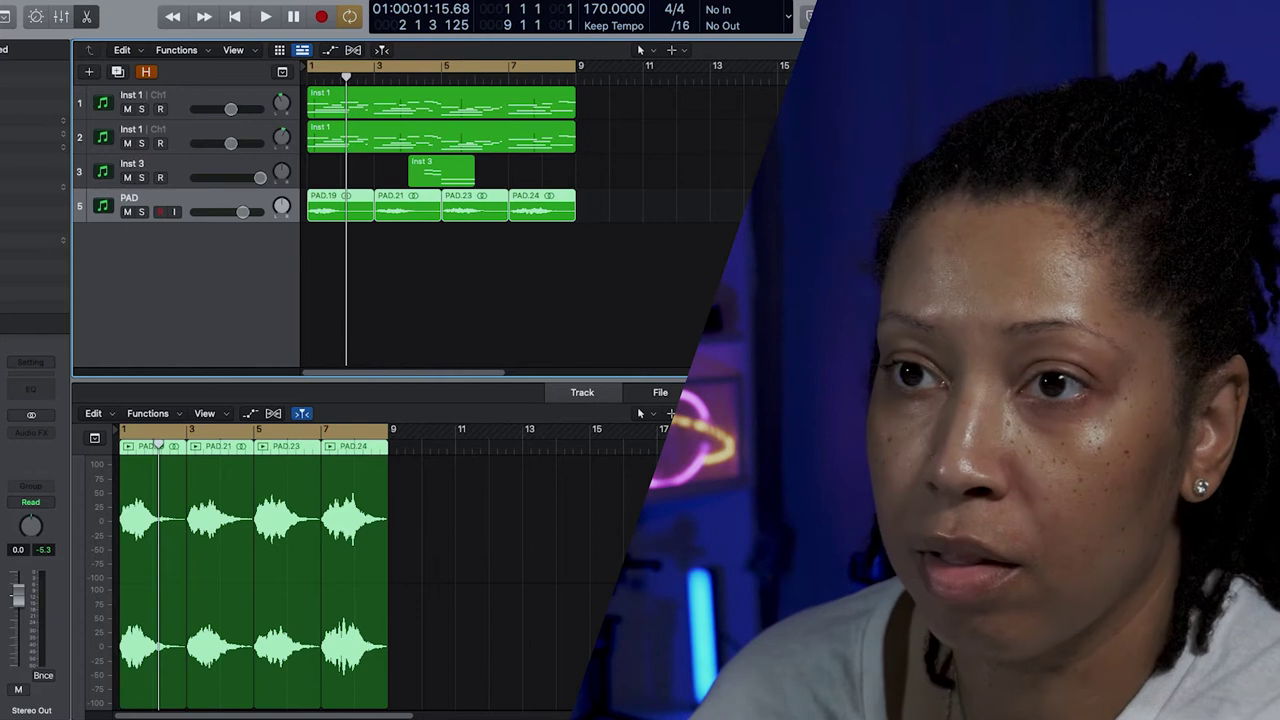
Insert a Tremolo effect on the PAD track during playback, lower its depth to 63 % and adjust its rate.
key("space")
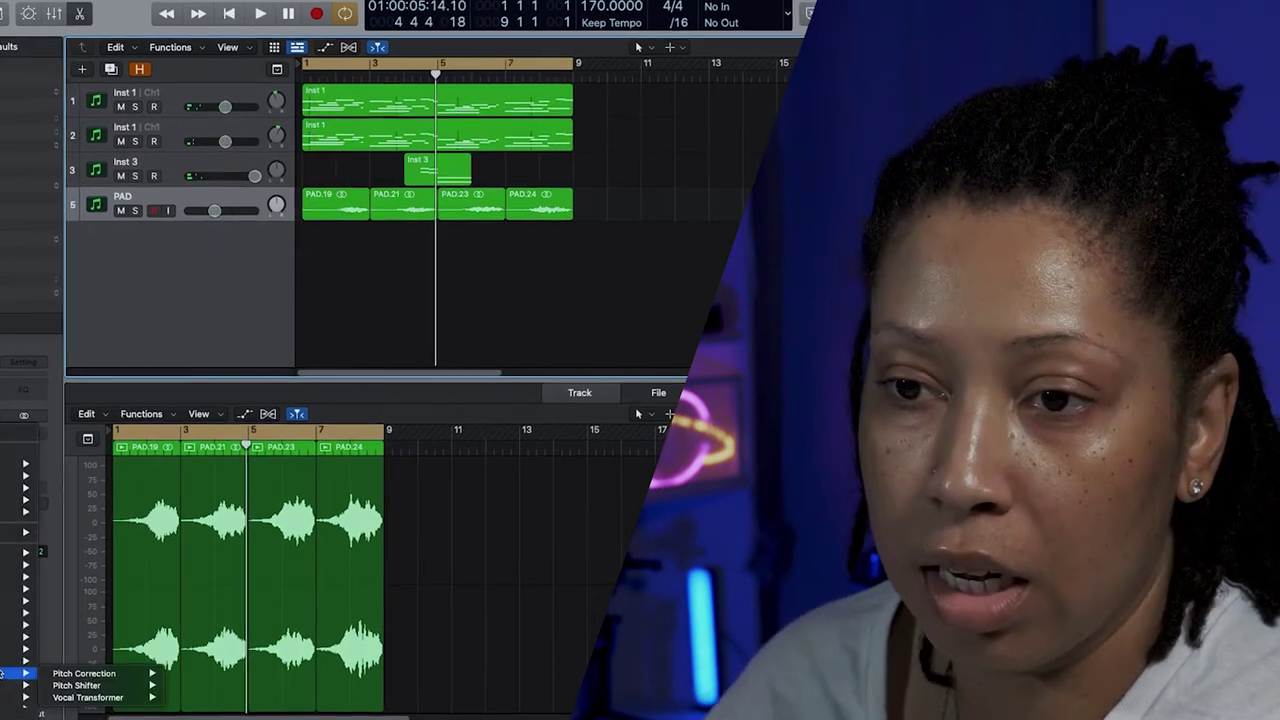
mouse_move(9, 655)
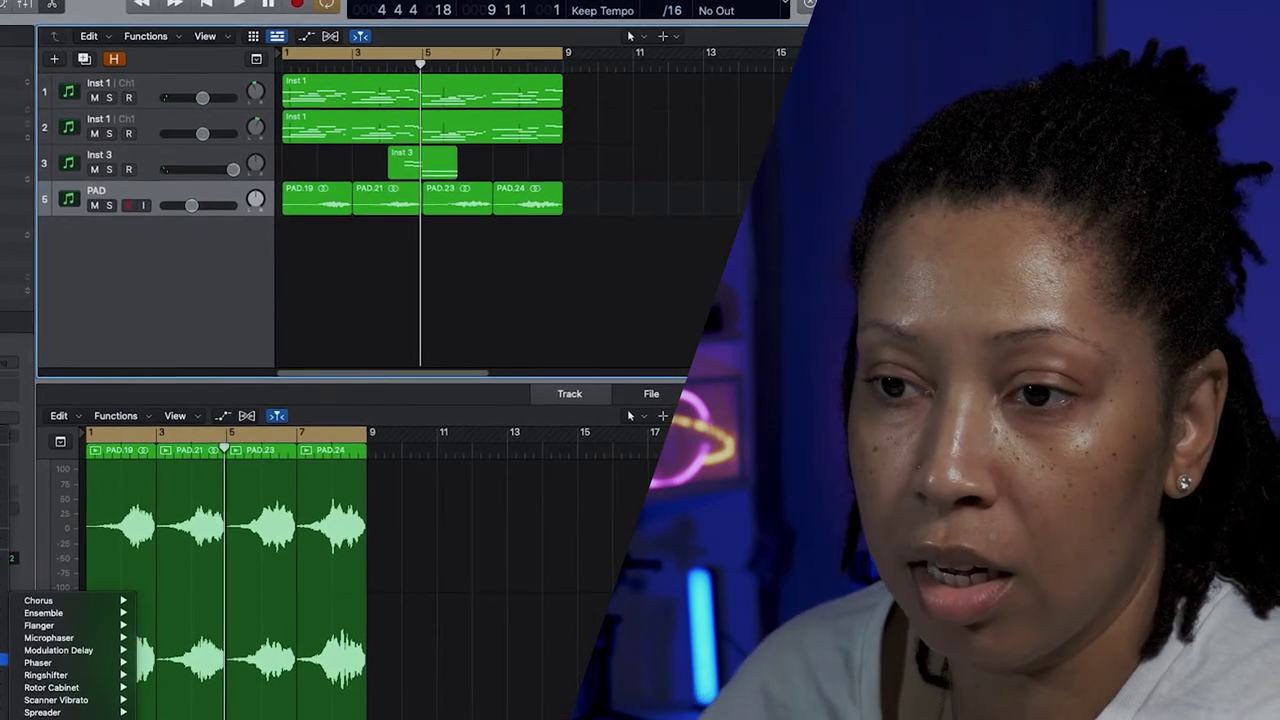
left_click(63, 719)
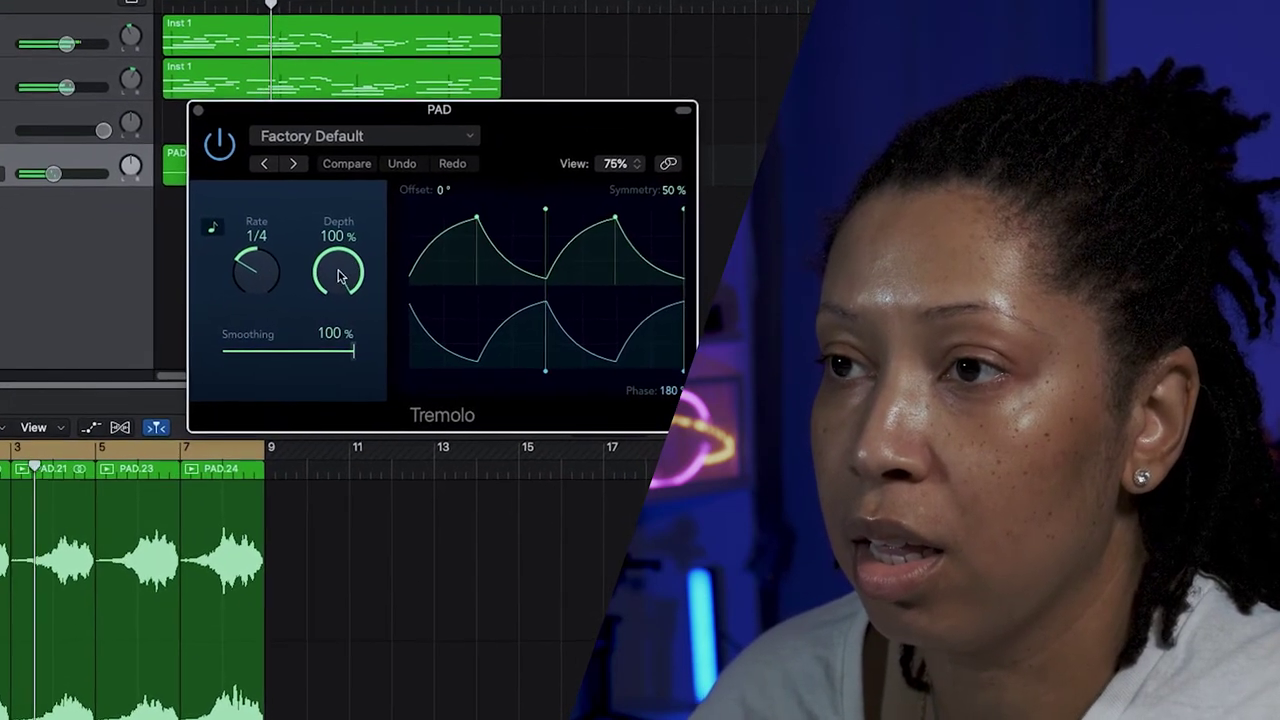
left_click_drag(312, 270, 297, 363)
left_click_drag(206, 303, 217, 252)
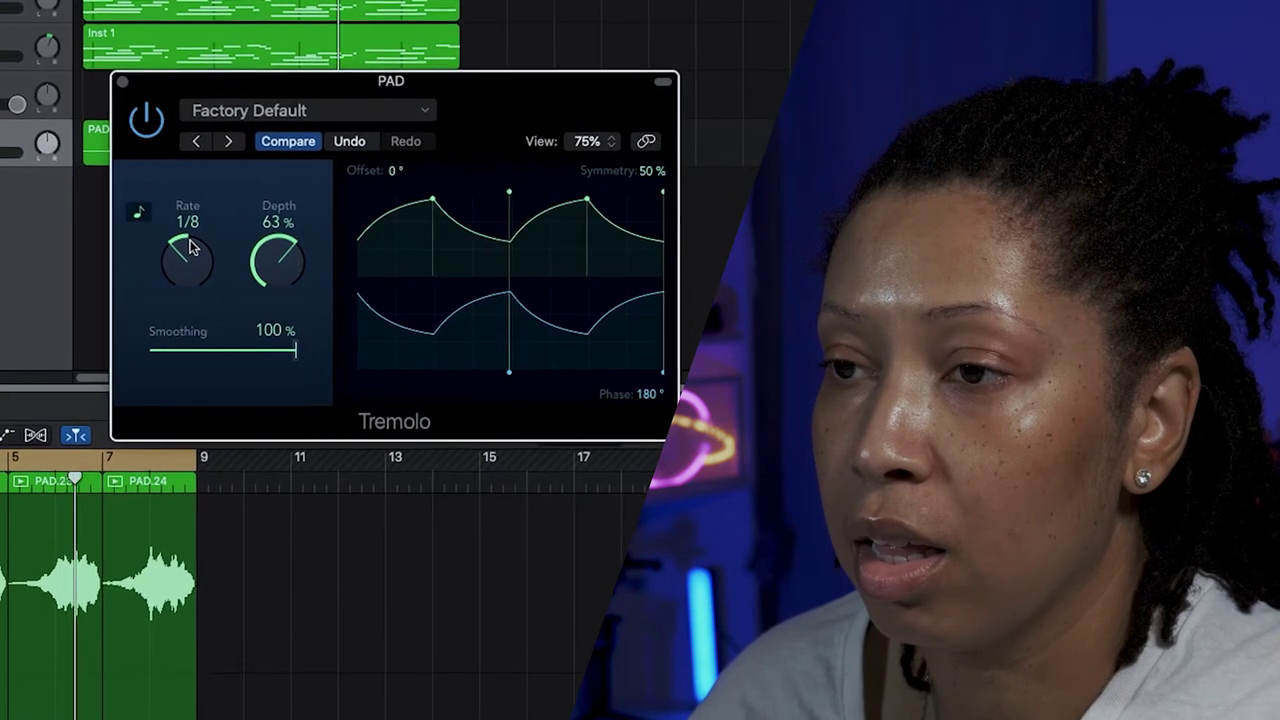
left_click_drag(198, 250, 167, 285)
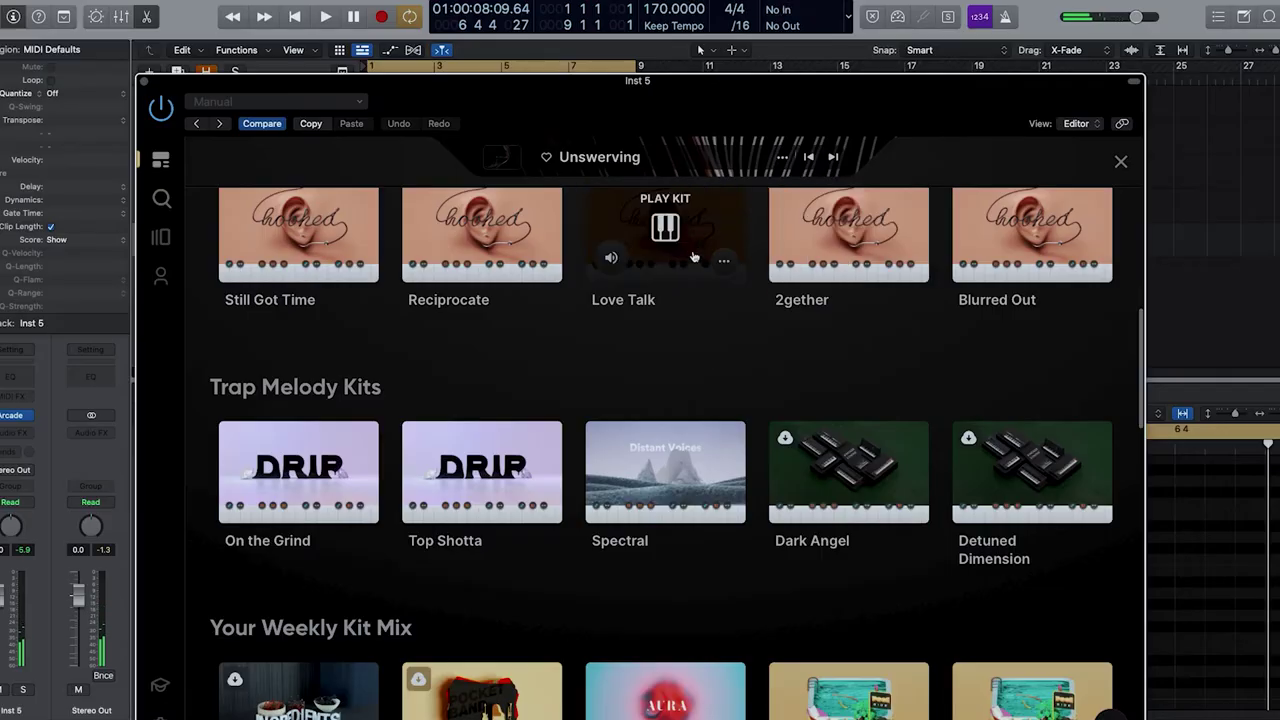
Load the Love Talk kit in Arcade on the Inst 5 track and advance to the next kit.
left_click(688, 250)
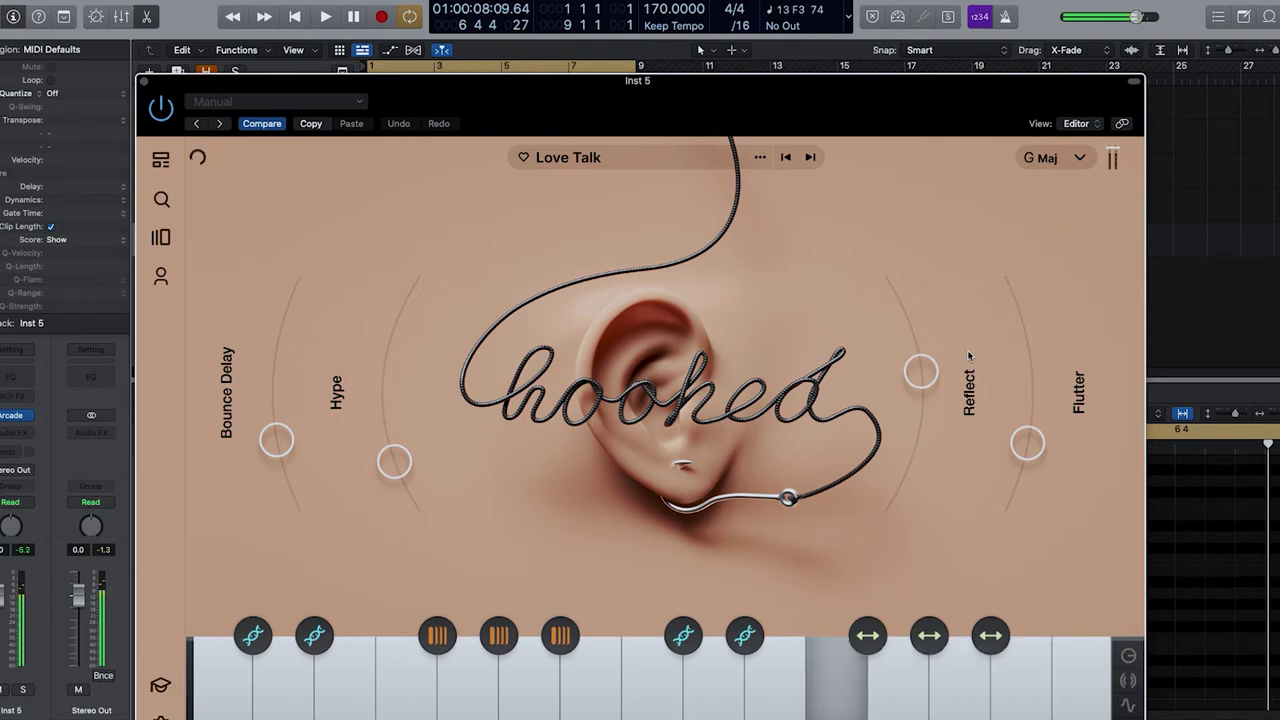
left_click(810, 157)
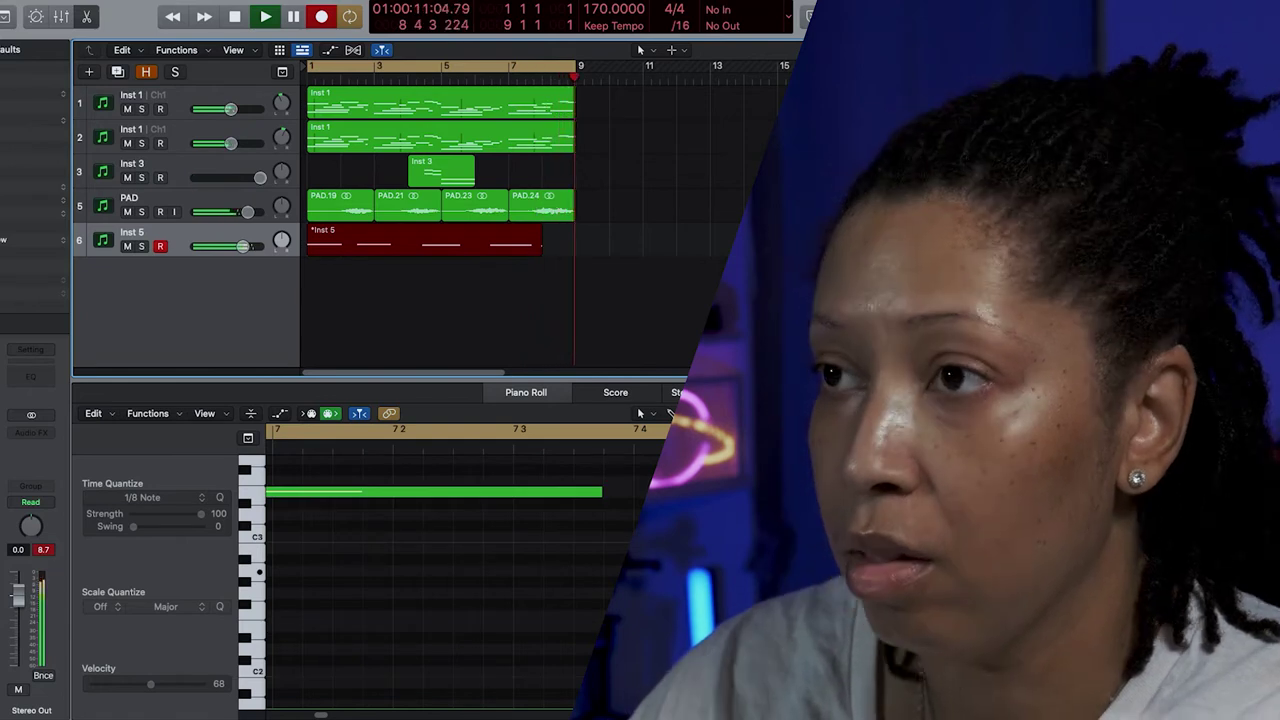
Finish the eight-bar Inst 5 recording and quantize all of its notes to 1/16 Note.
key("space")
left_click(599, 563)
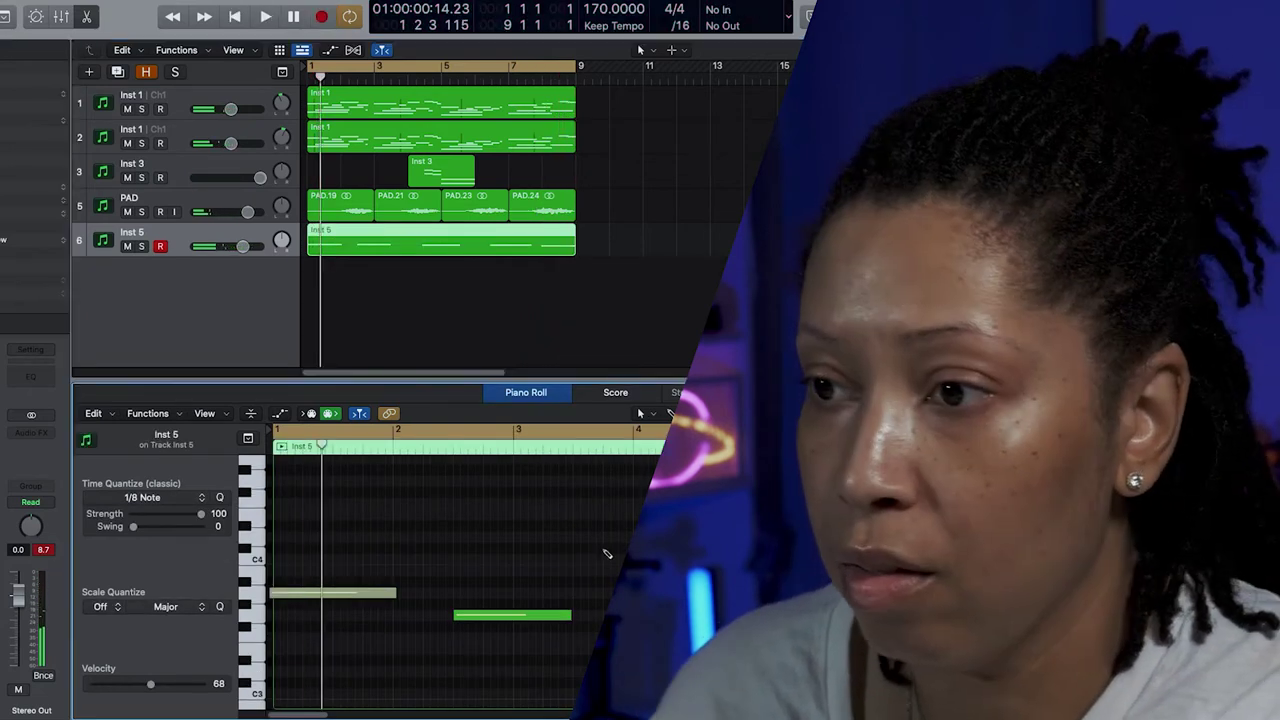
key("super+a")
key("q")
key("space")
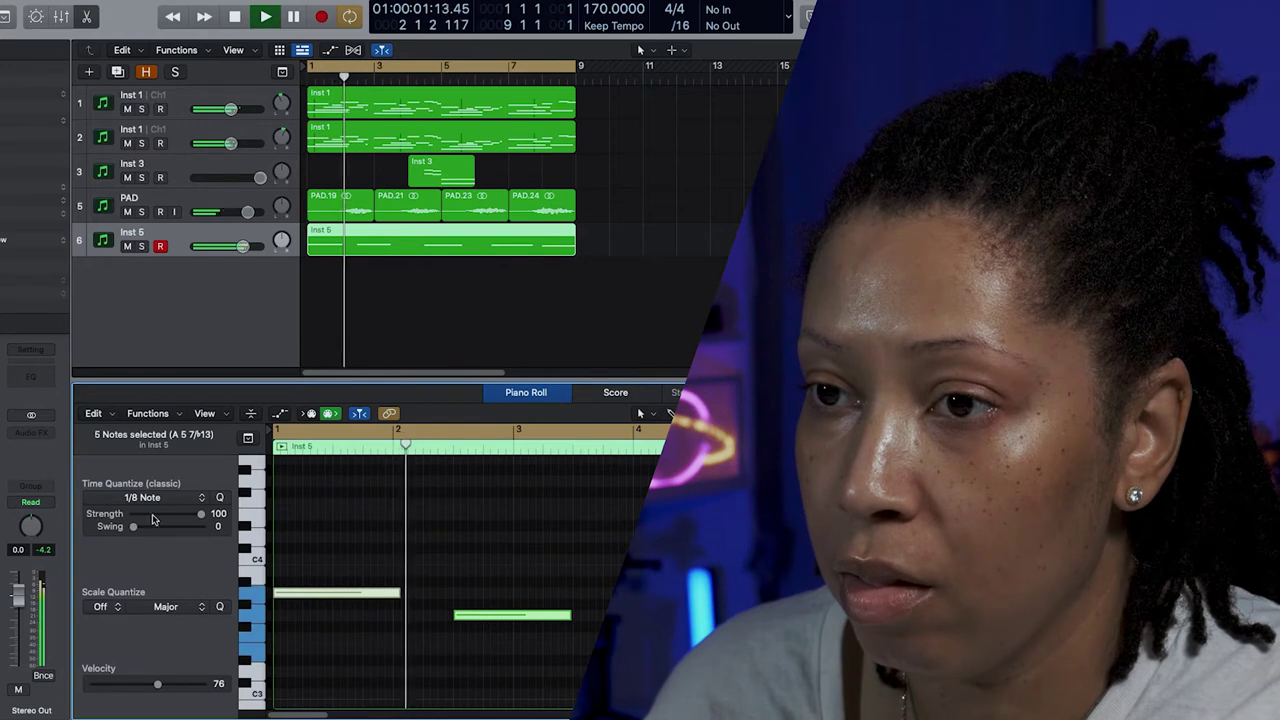
left_click(157, 500)
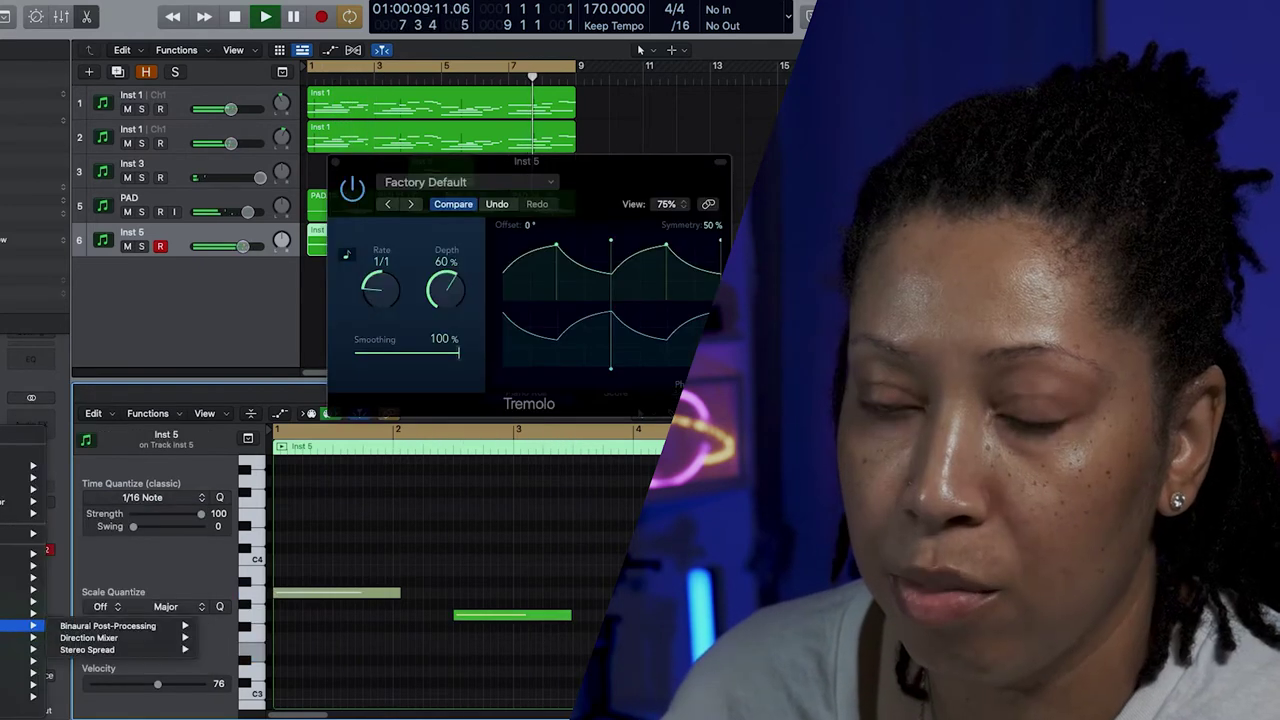
Insert a SilverVerb reverb on the Inst 5 track with the Gated Reverb 01 preset.
mouse_move(25, 685)
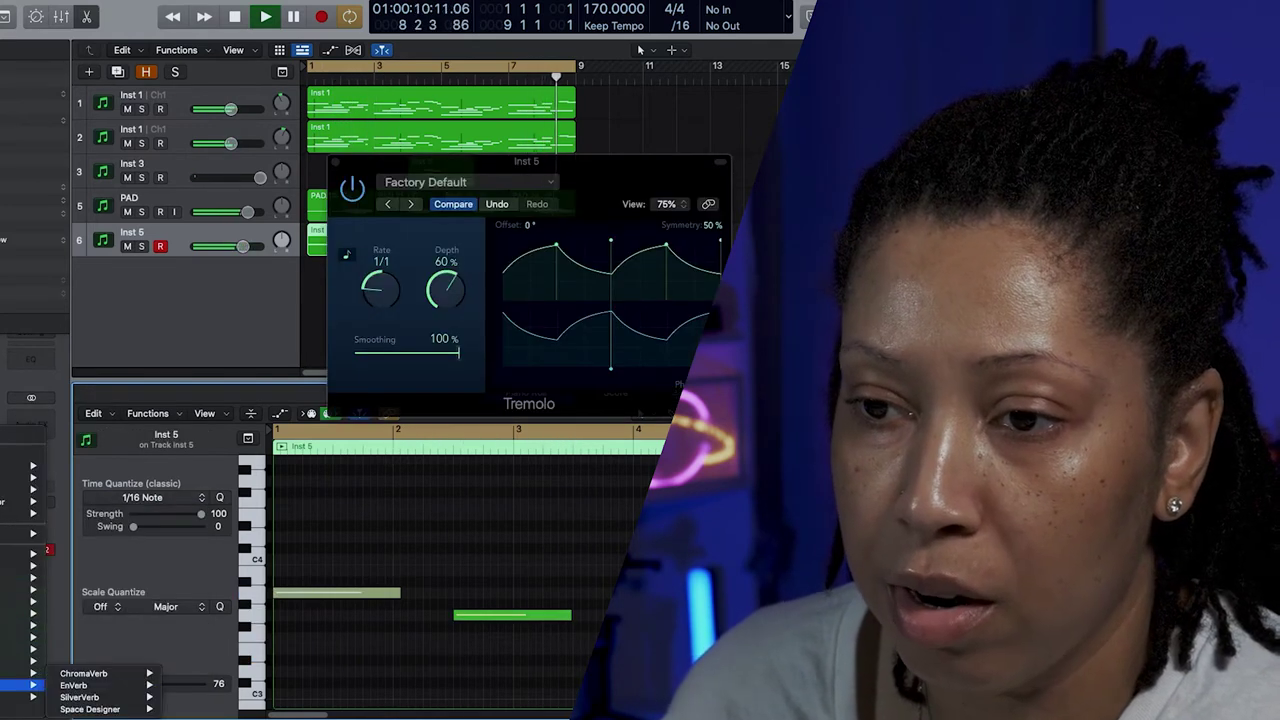
left_click(80, 696)
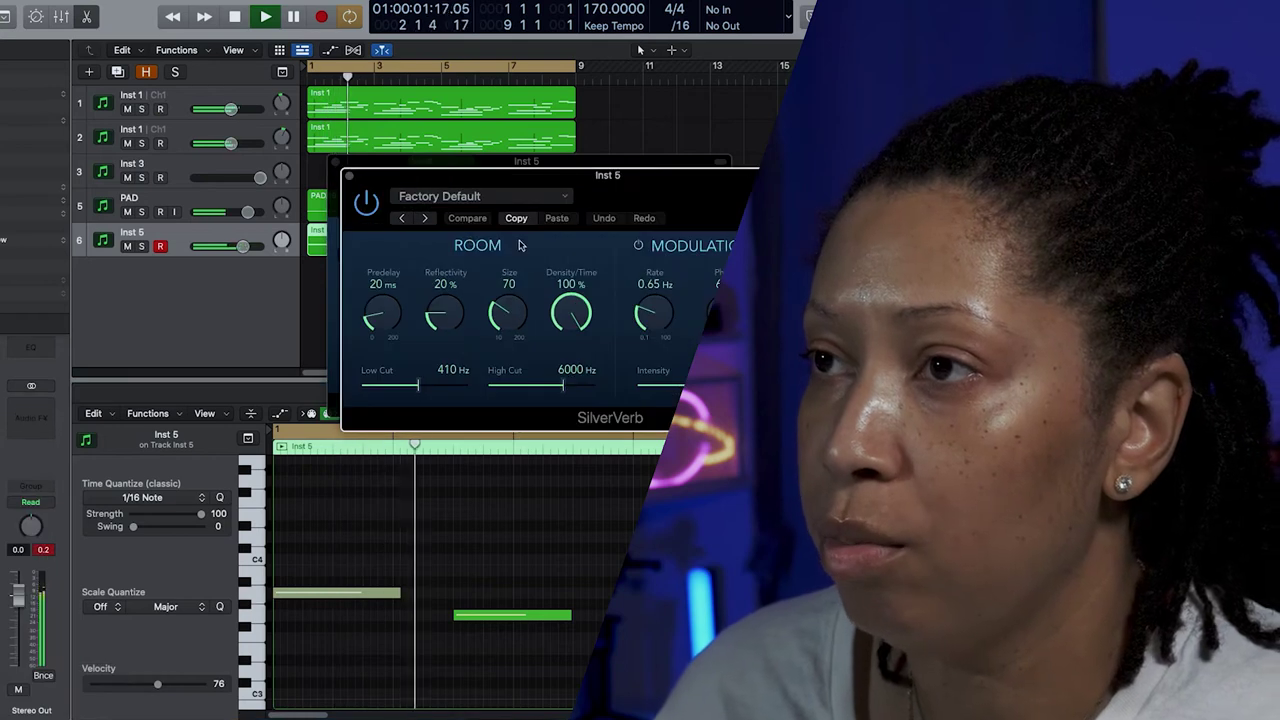
left_click(520, 197)
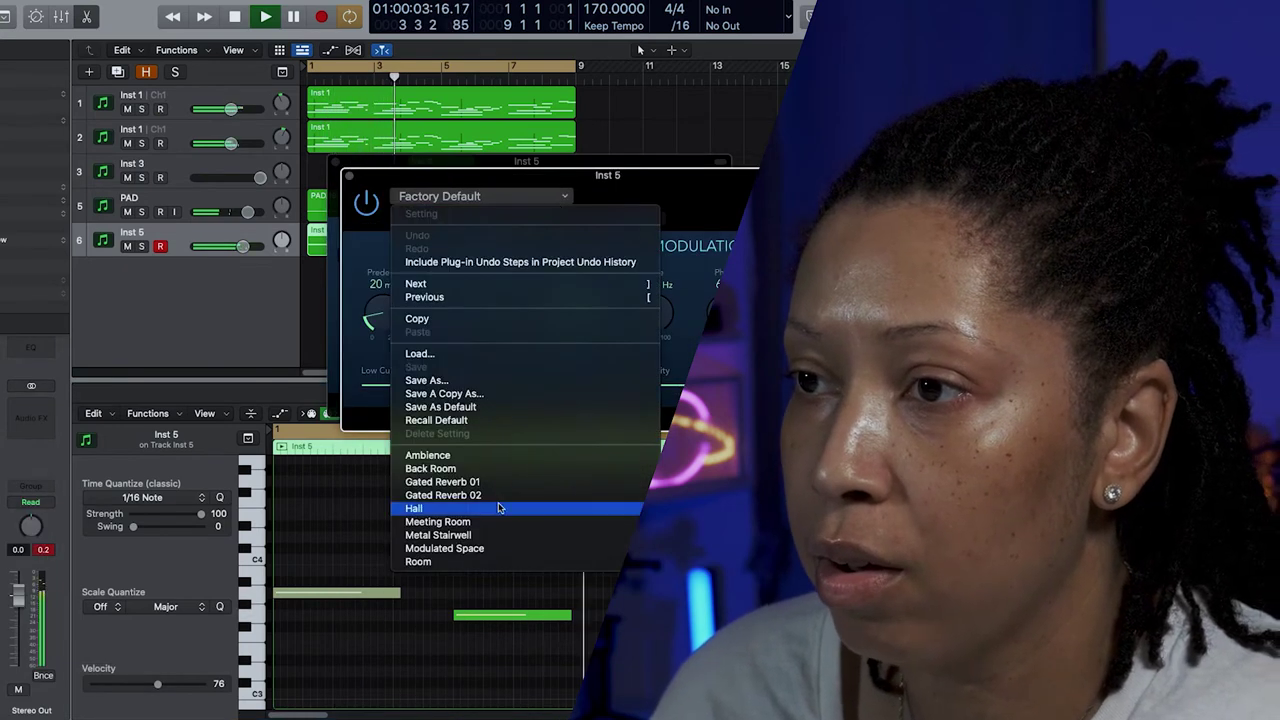
left_click(488, 483)
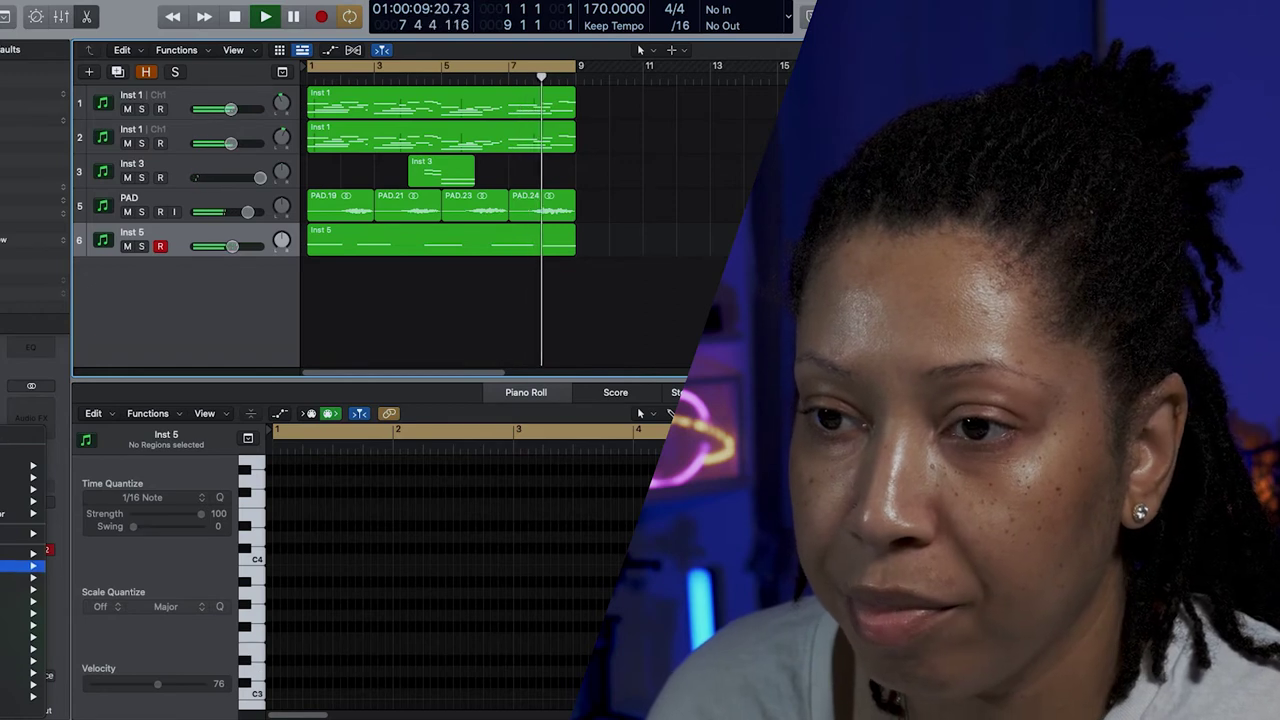
Insert a delay effect on the Inst 5 track and adjust two of its controls.
mouse_move(30, 566)
left_click(185, 590)
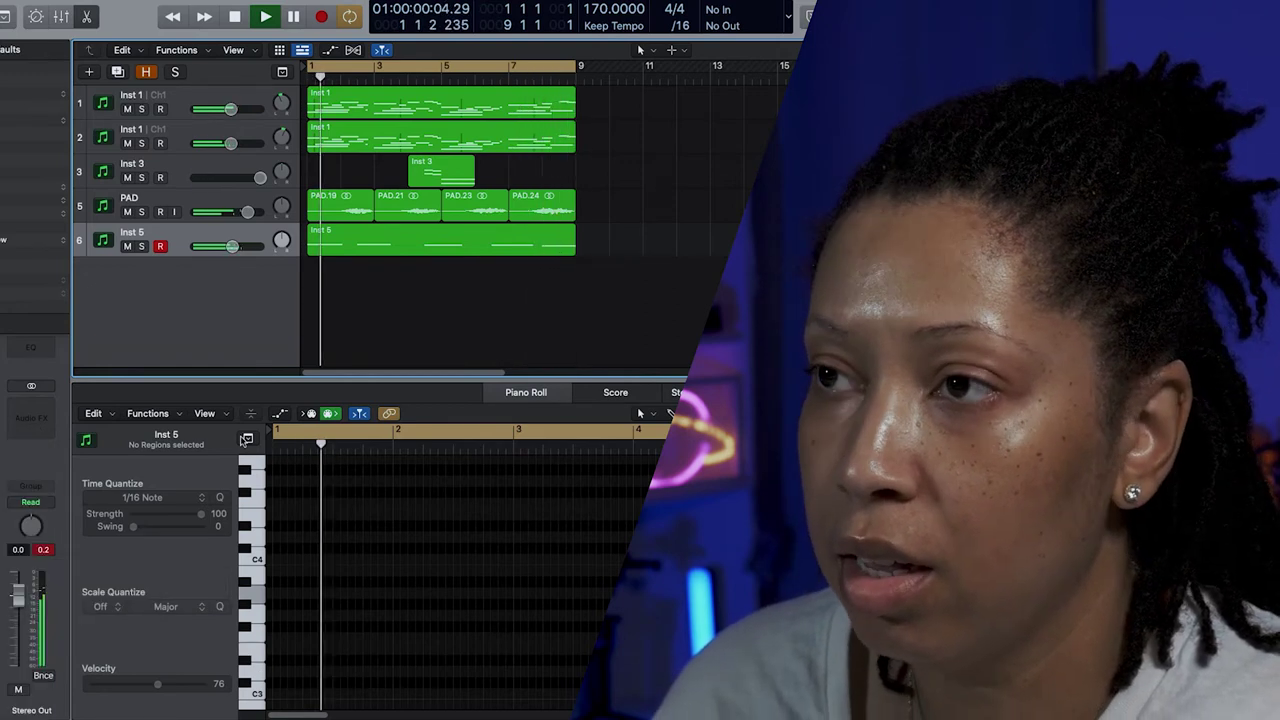
left_click_drag(568, 289, 568, 321)
left_click_drag(392, 281, 415, 234)
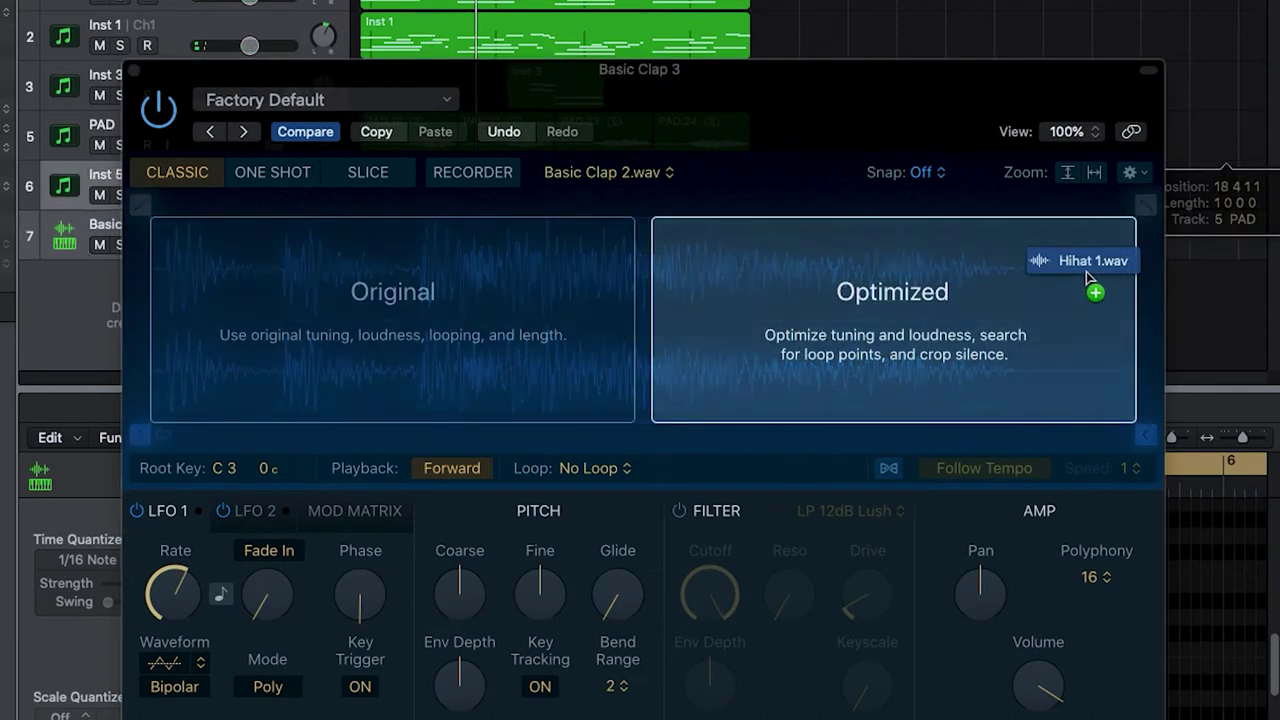
Load Hihat 1.wav as an Optimized sample into the Quick Sampler on the Basic Clap 3 track.
left_click_drag(980, 225, 975, 240)
left_click_drag(1270, 290, 1046, 300)
left_click_drag(1270, 290, 980, 297)
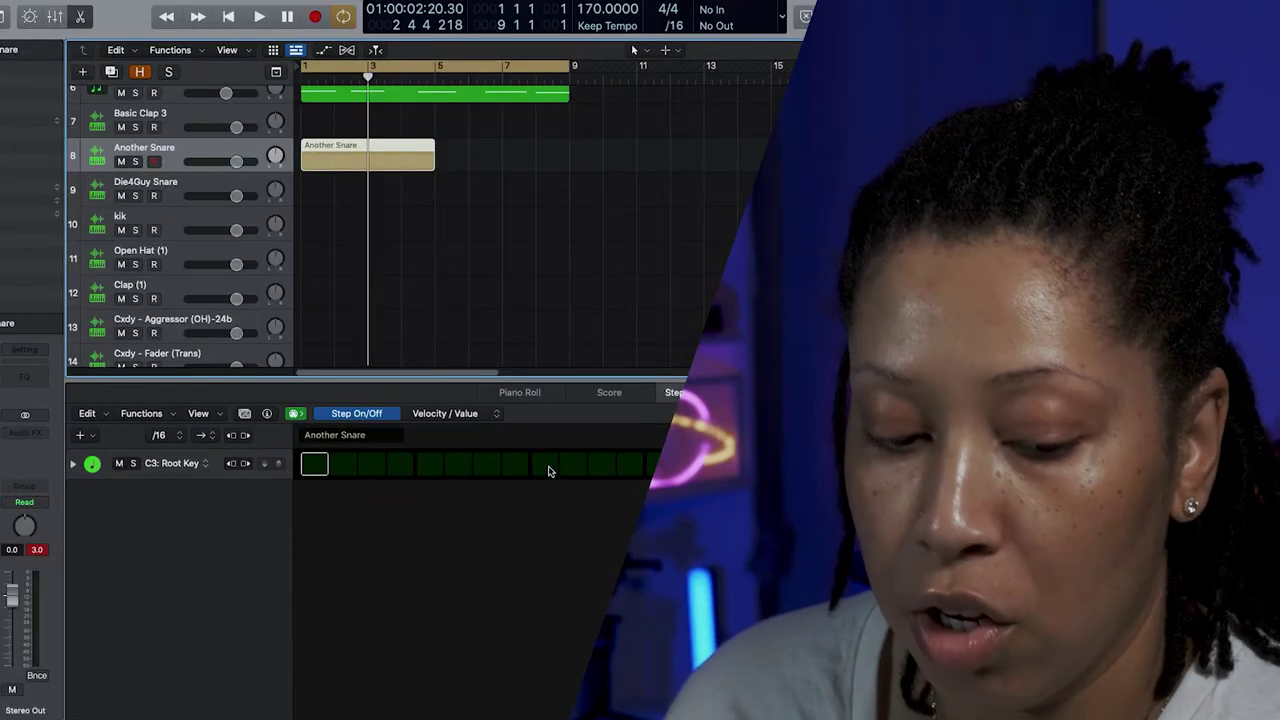
Turn on step 9 in the Another Snare pattern and play the project.
left_click(545, 464)
key("space")
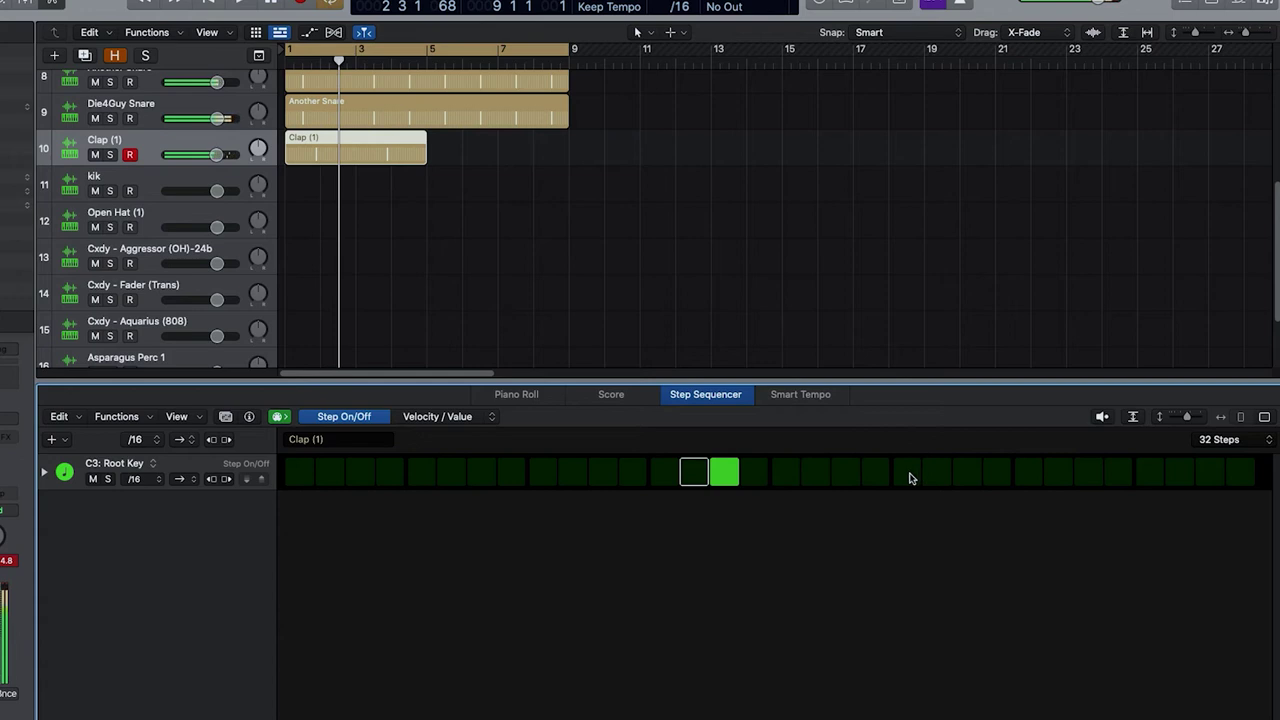
Extend the Clap (1) pattern to 64 steps, place a clap on step 20 of its second page and audition it.
key("space")
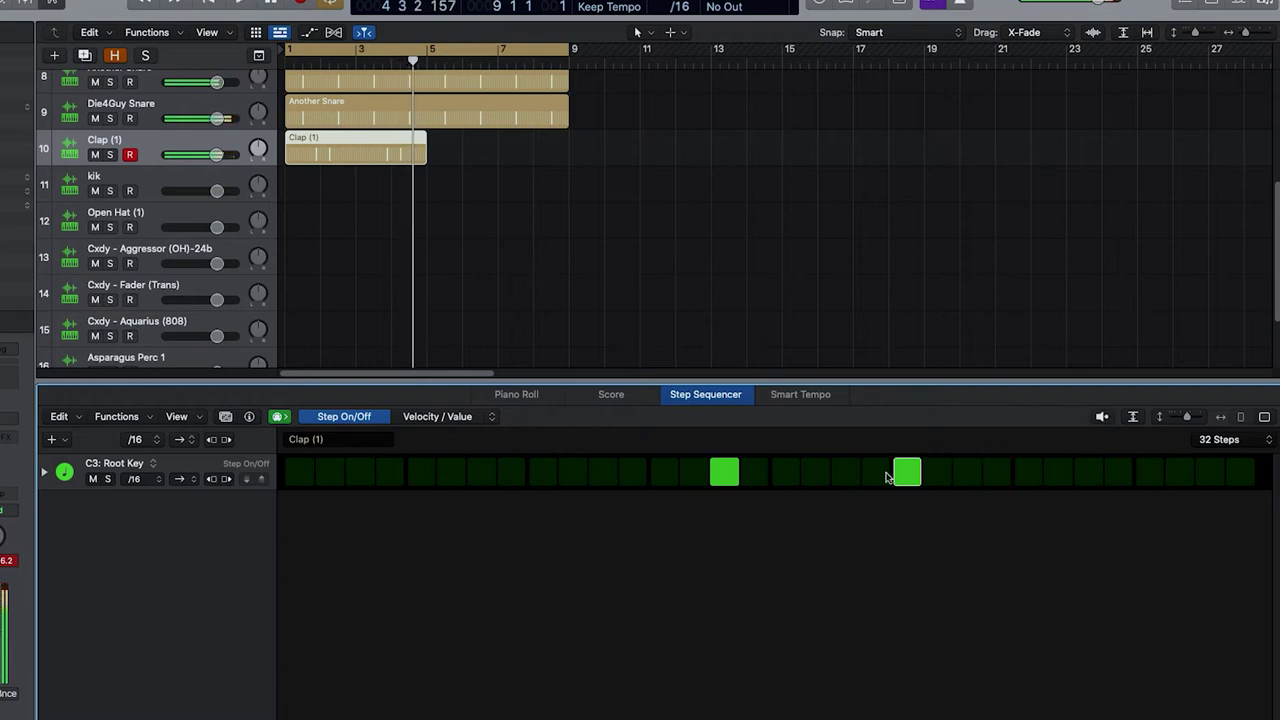
left_click(1225, 439)
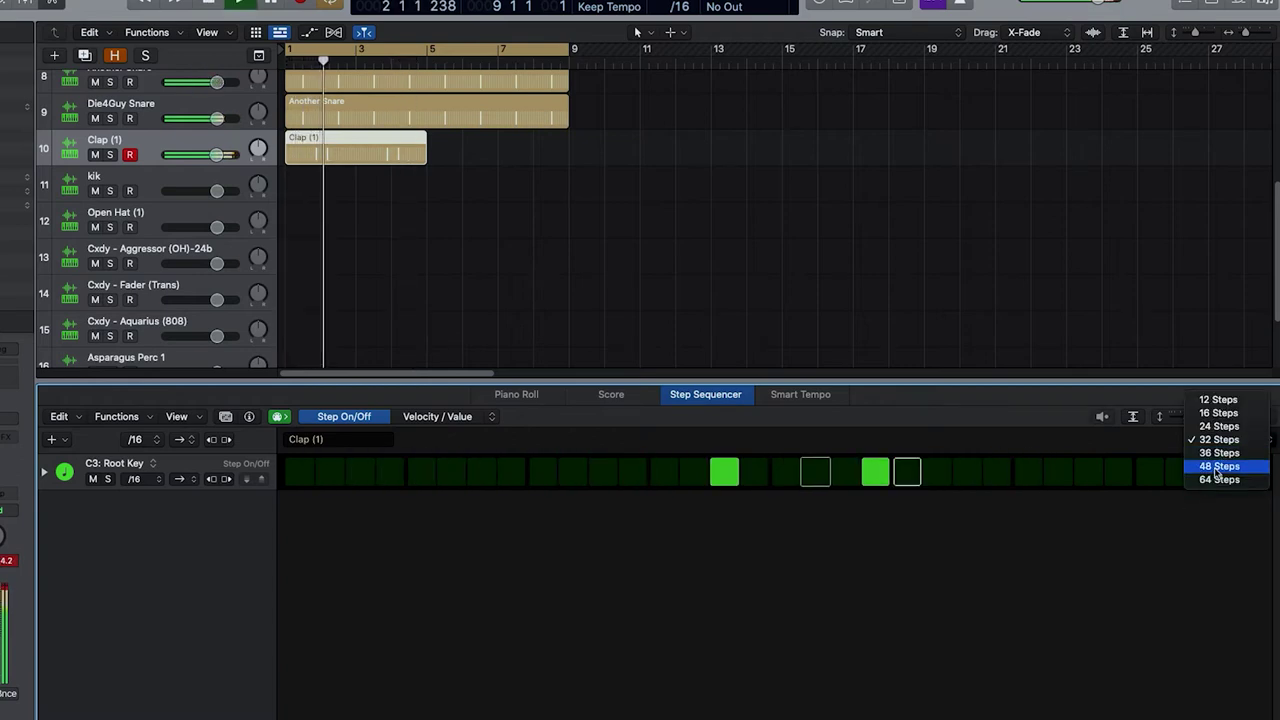
left_click(1216, 480)
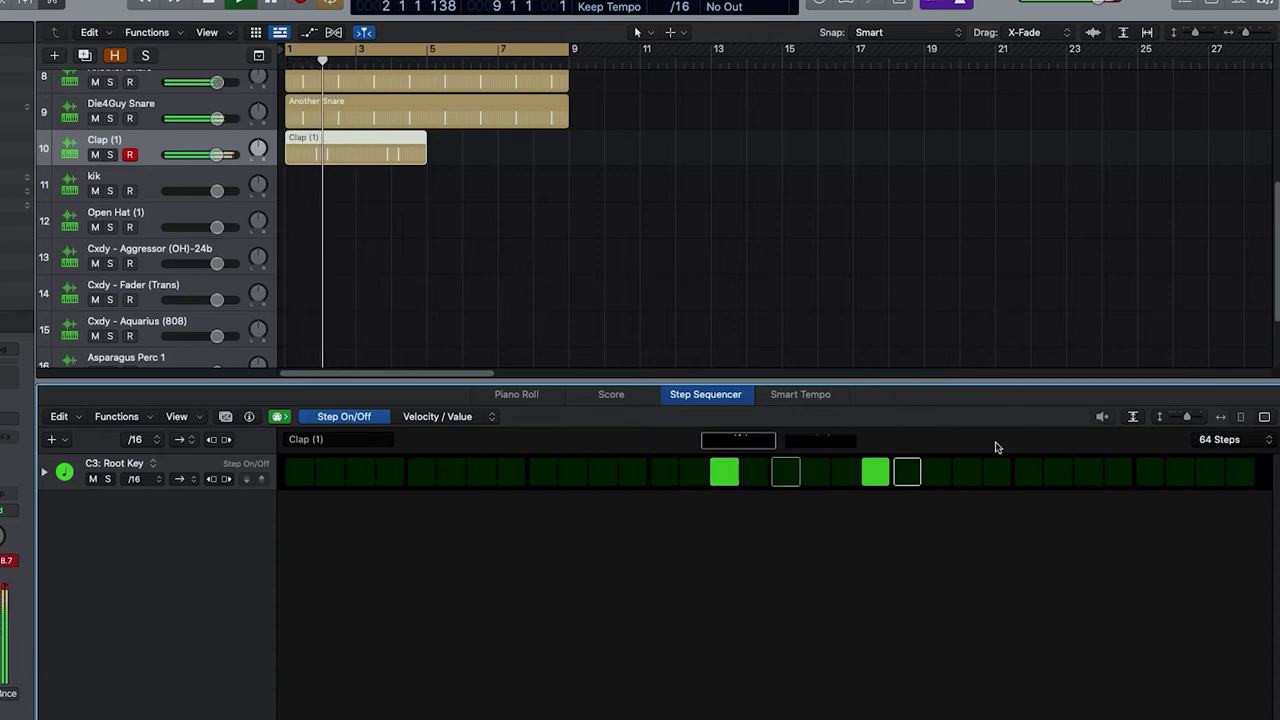
left_click(874, 471)
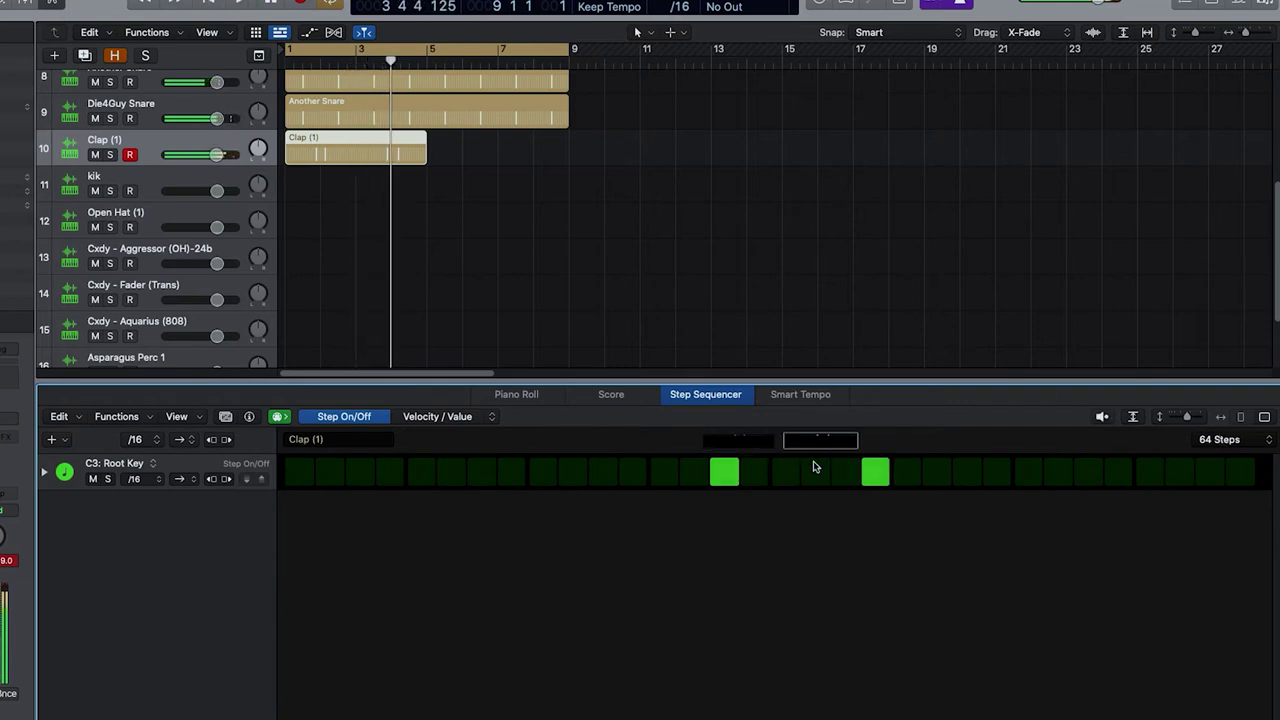
key("space")
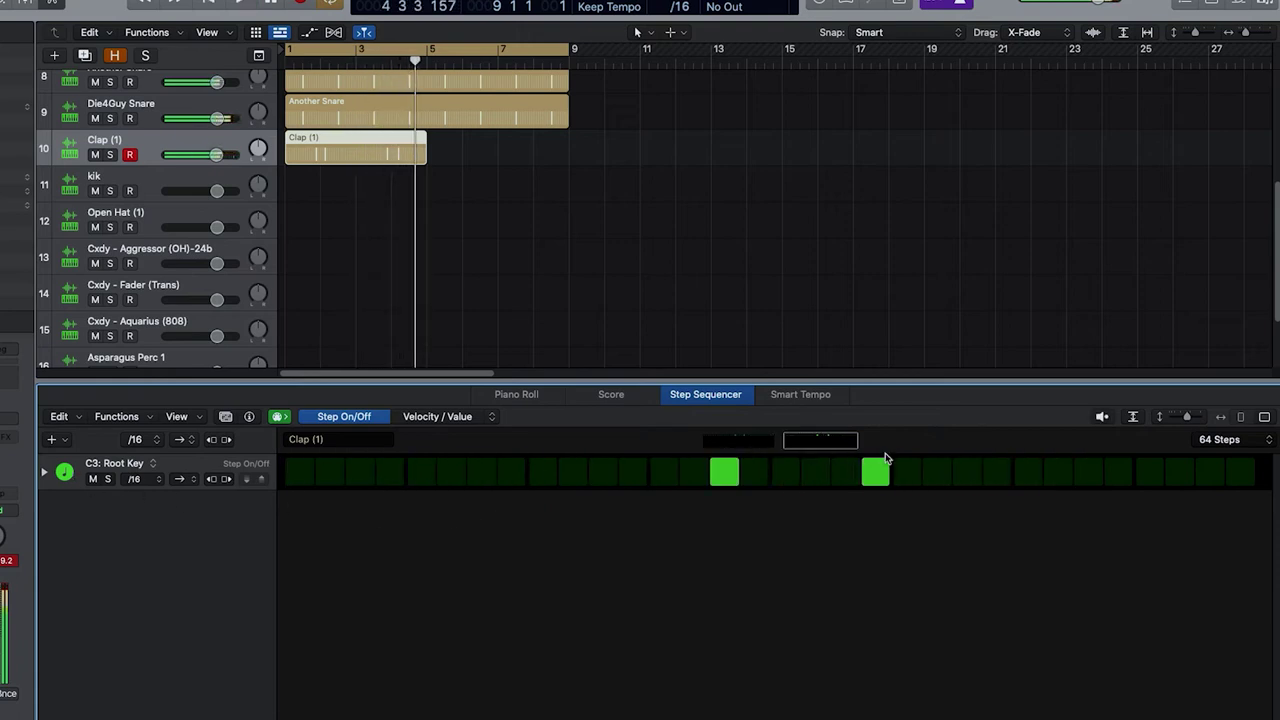
key("space")
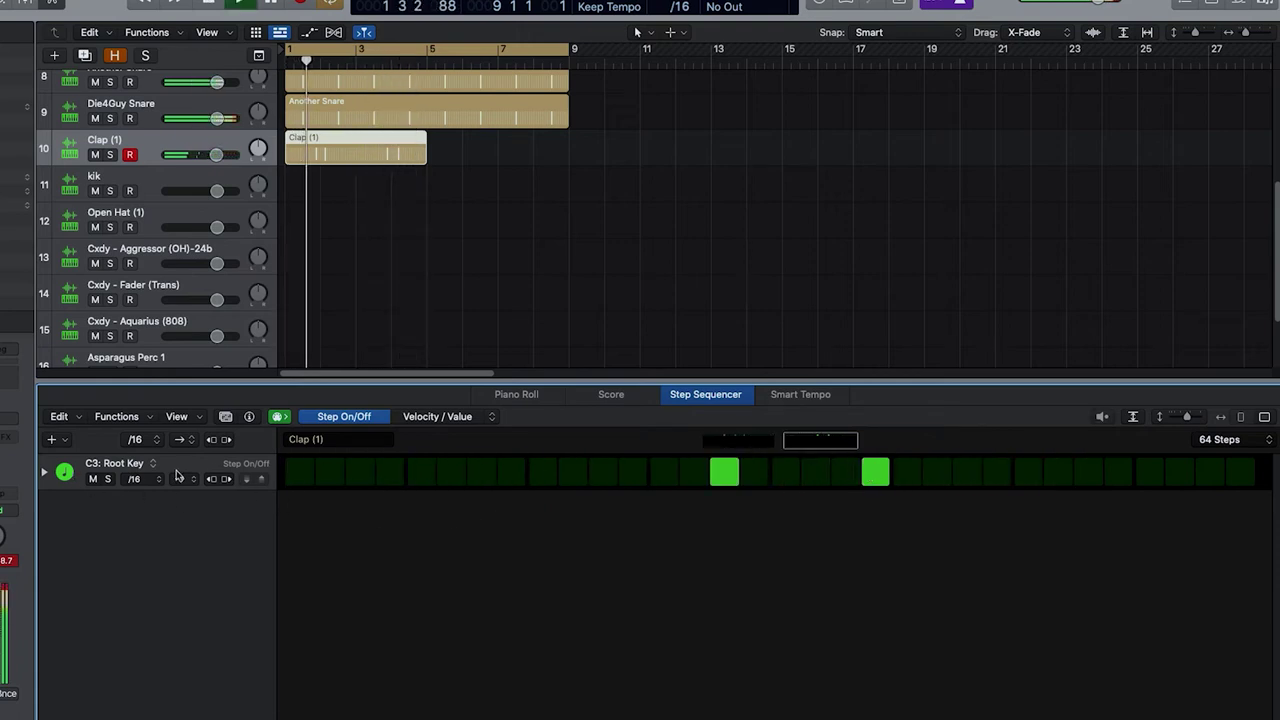
Expand the Clap (1) pattern's root key row and move the second page's later clap from step 20 to step 19.
left_click(44, 472)
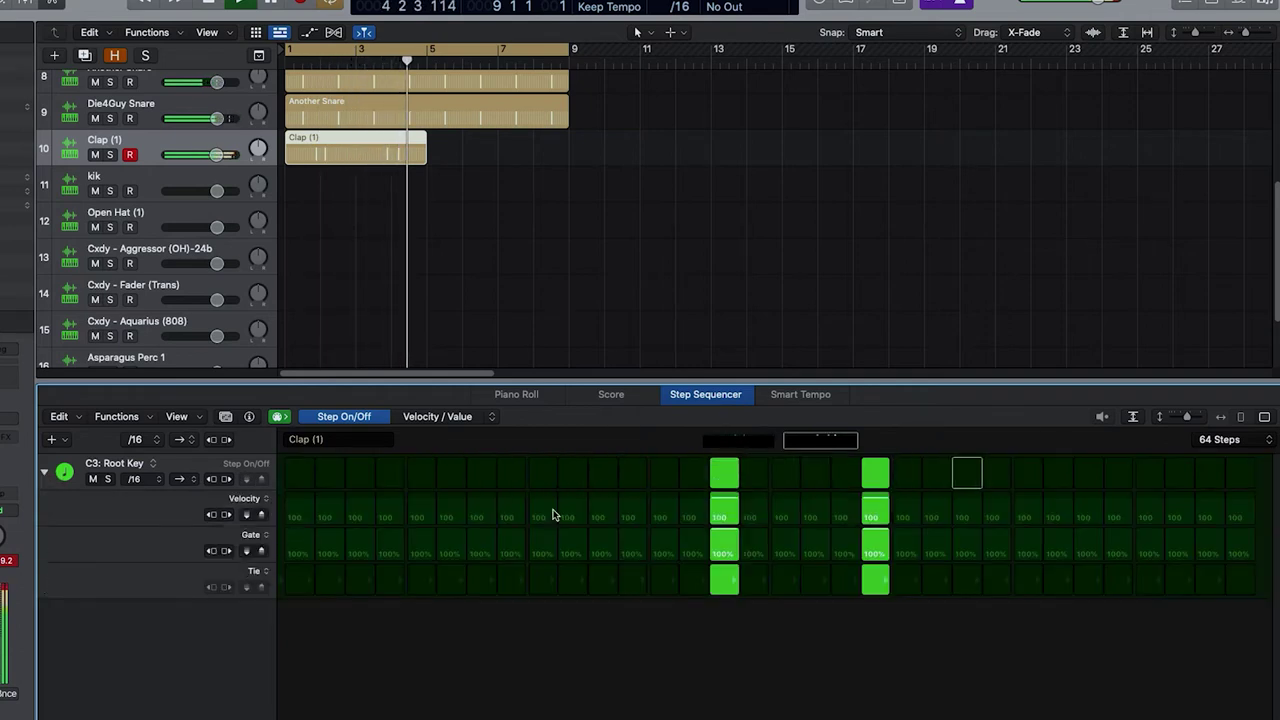
left_click(845, 473)
left_click(875, 473)
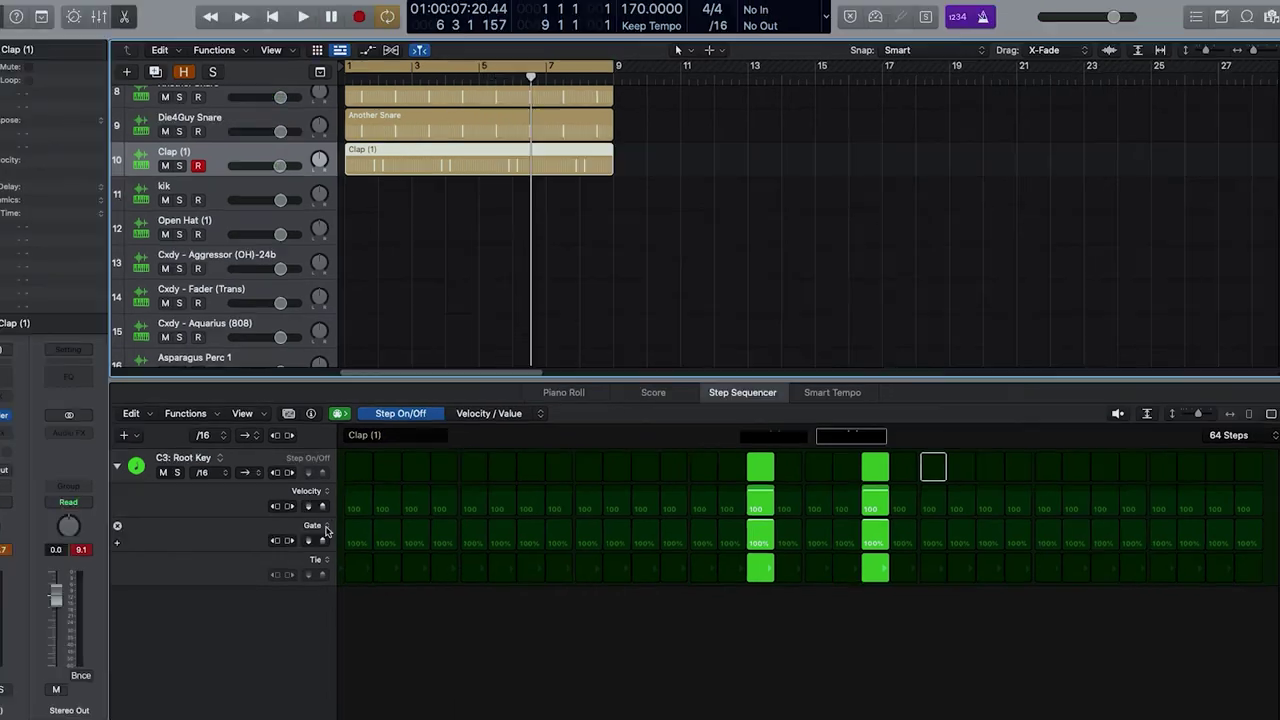
Switch the Clap (1) pattern's Gate subrow to Note Repeat, adjust the repeat of the clap on step 15 and play it.
left_click(264, 538)
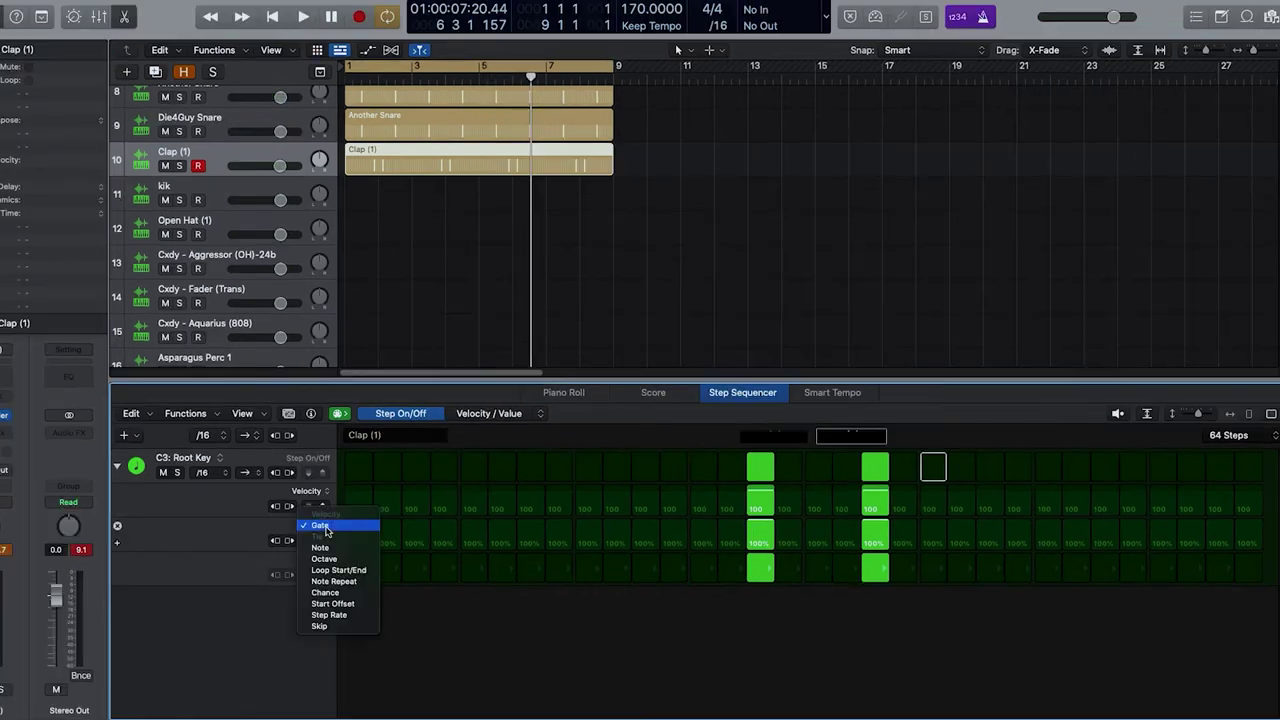
left_click(349, 586)
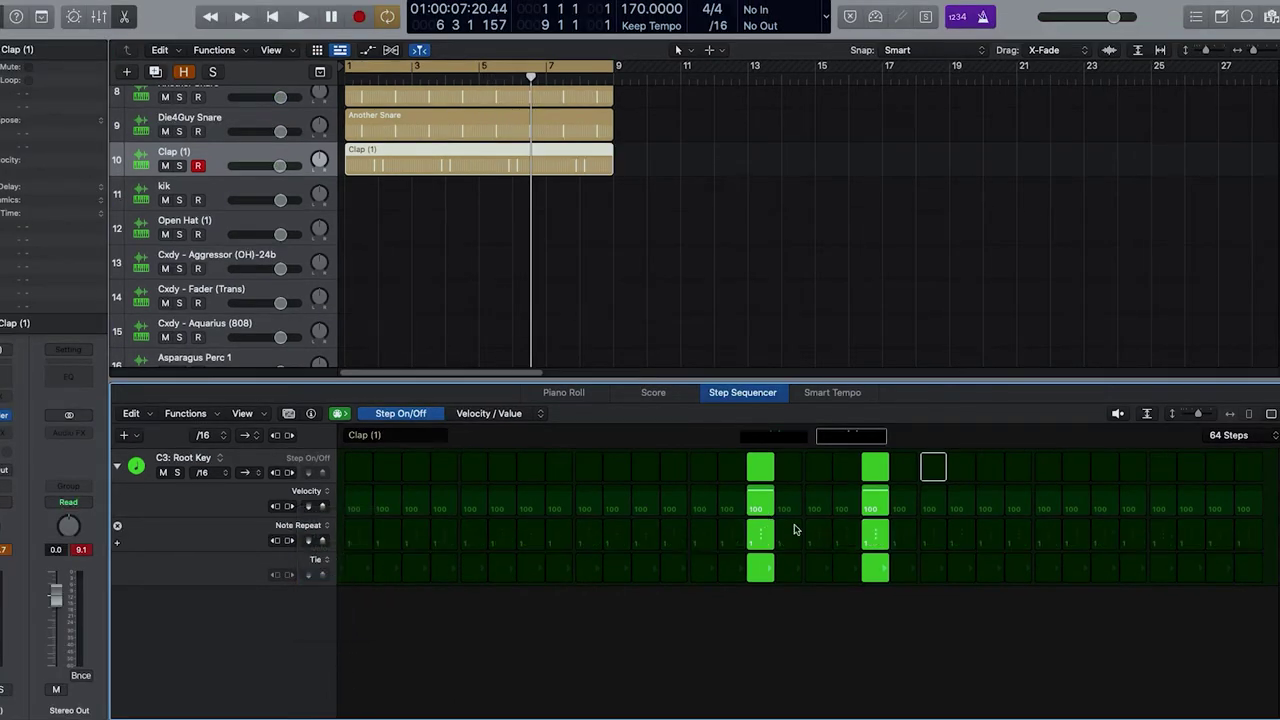
left_click_drag(774, 544, 764, 550)
key("space")
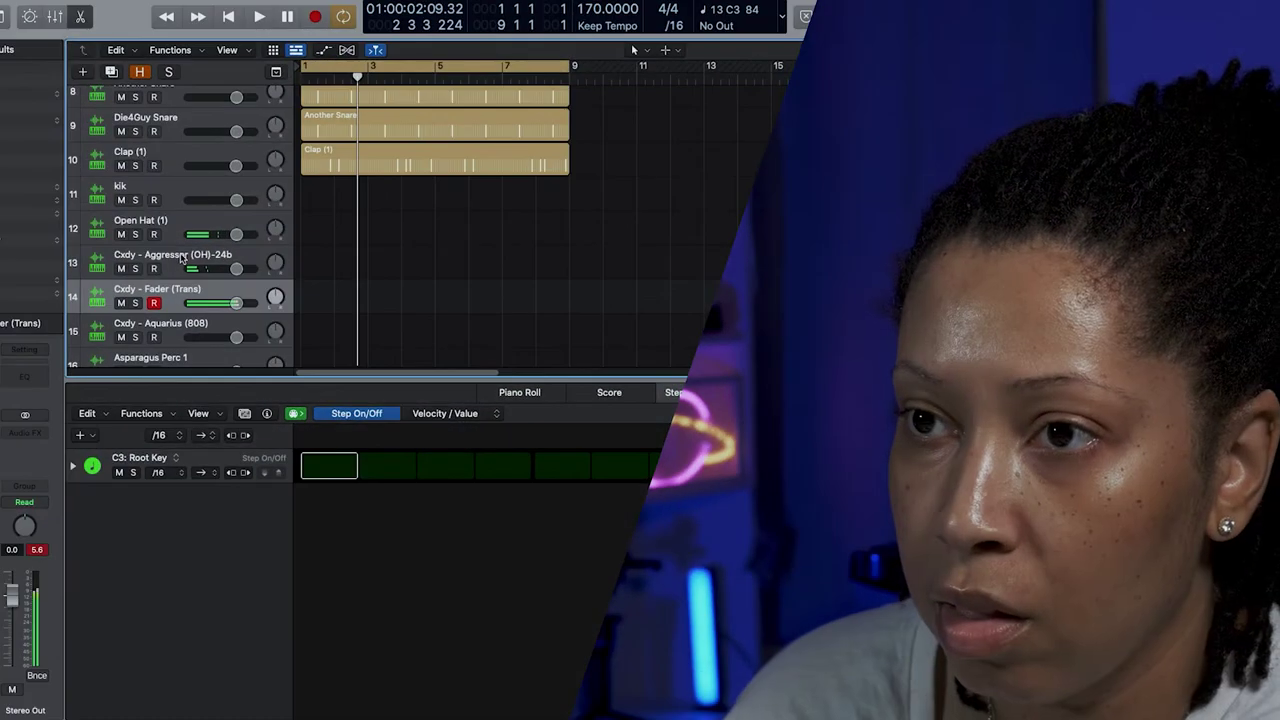
Try recording an open-hat part on the Cxdy - Aggressor (OH)-24b track and delete the take.
key("Up")
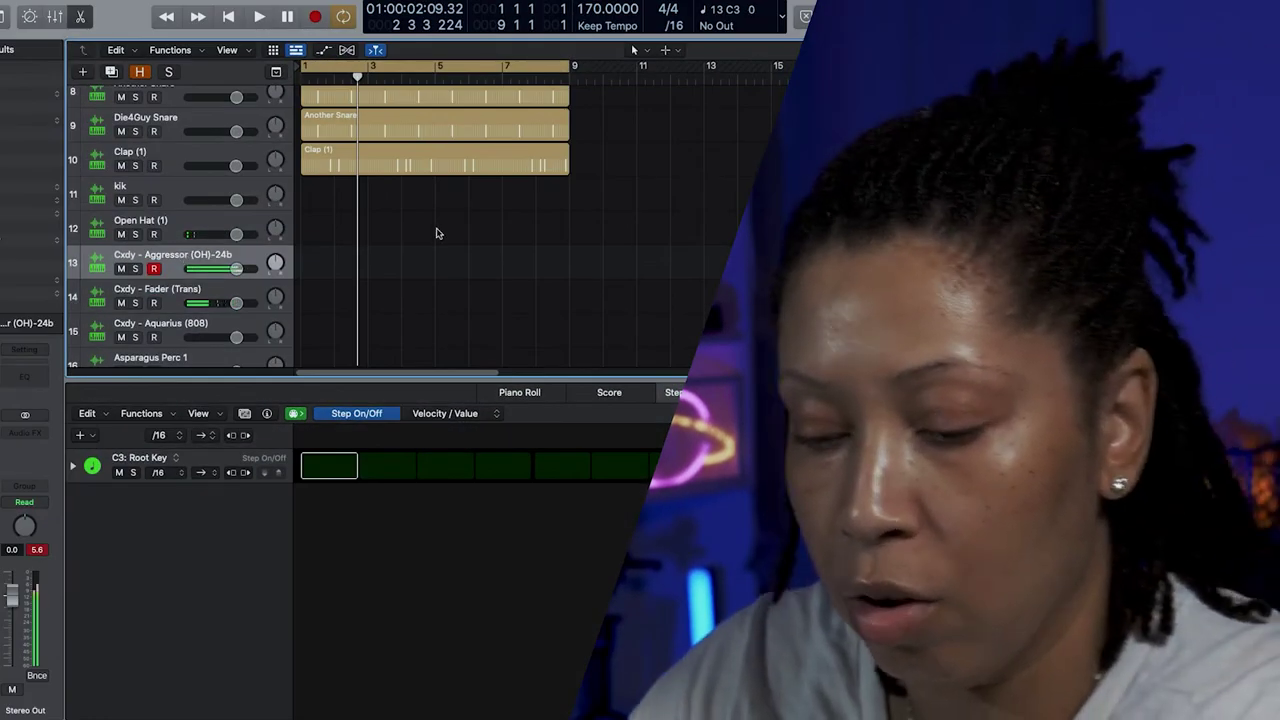
key("r")
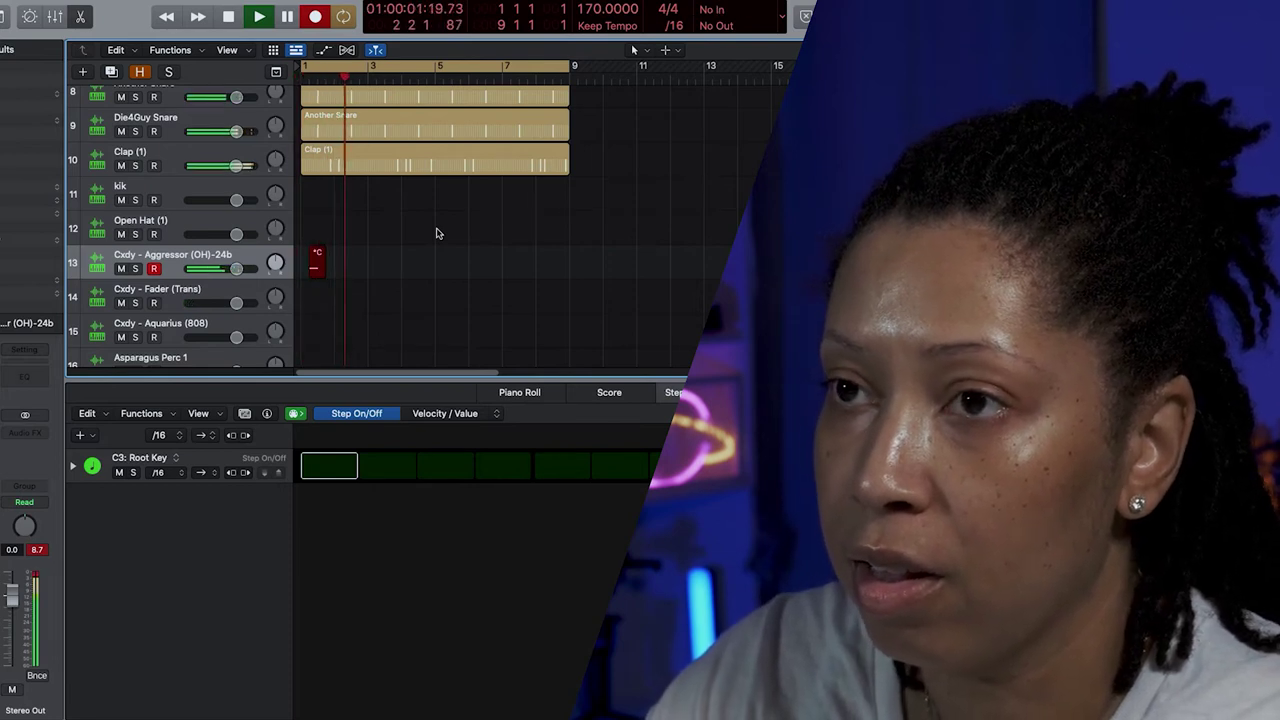
key("space")
key("Delete")
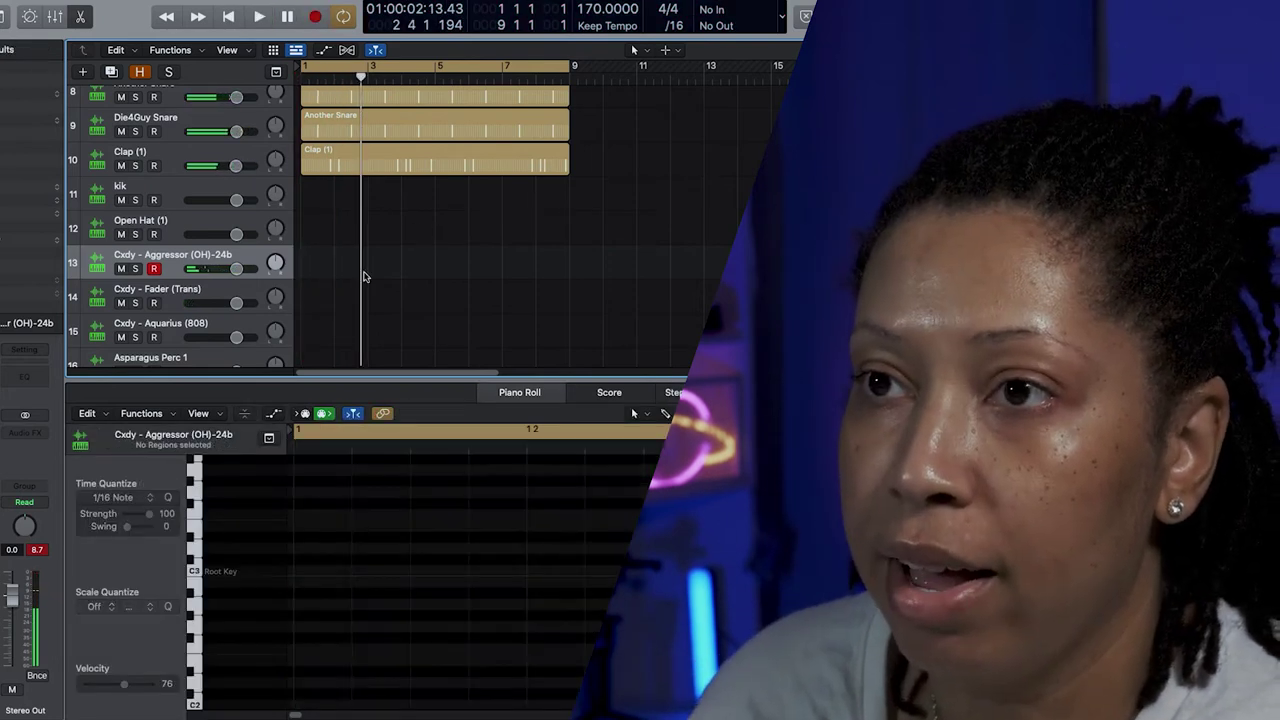
Turn on the first five steps of the hh track's hi-hat pattern and audition it.
scroll(360, 277, "down", 3)
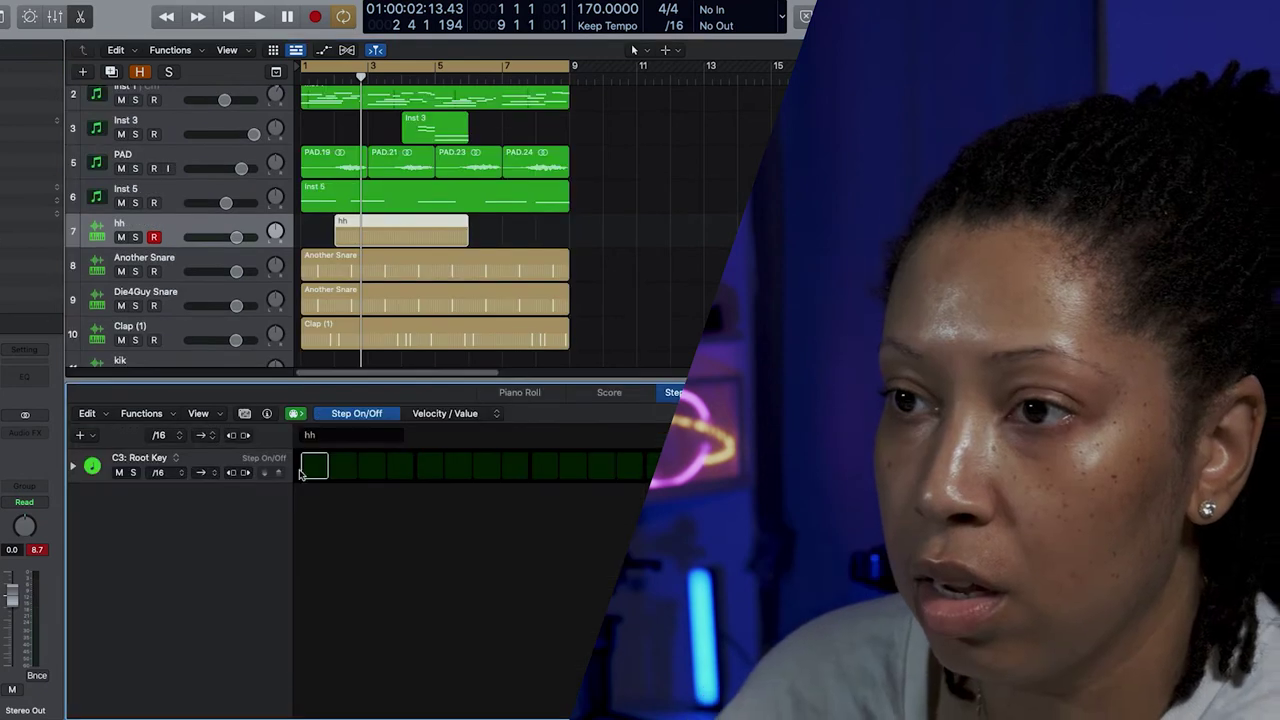
left_click_drag(305, 472, 420, 472)
key("space")
key("space")
Try starting the hh pattern region at bar 1, listen to it and undo the move.
left_click_drag(369, 244, 335, 248)
key("space")
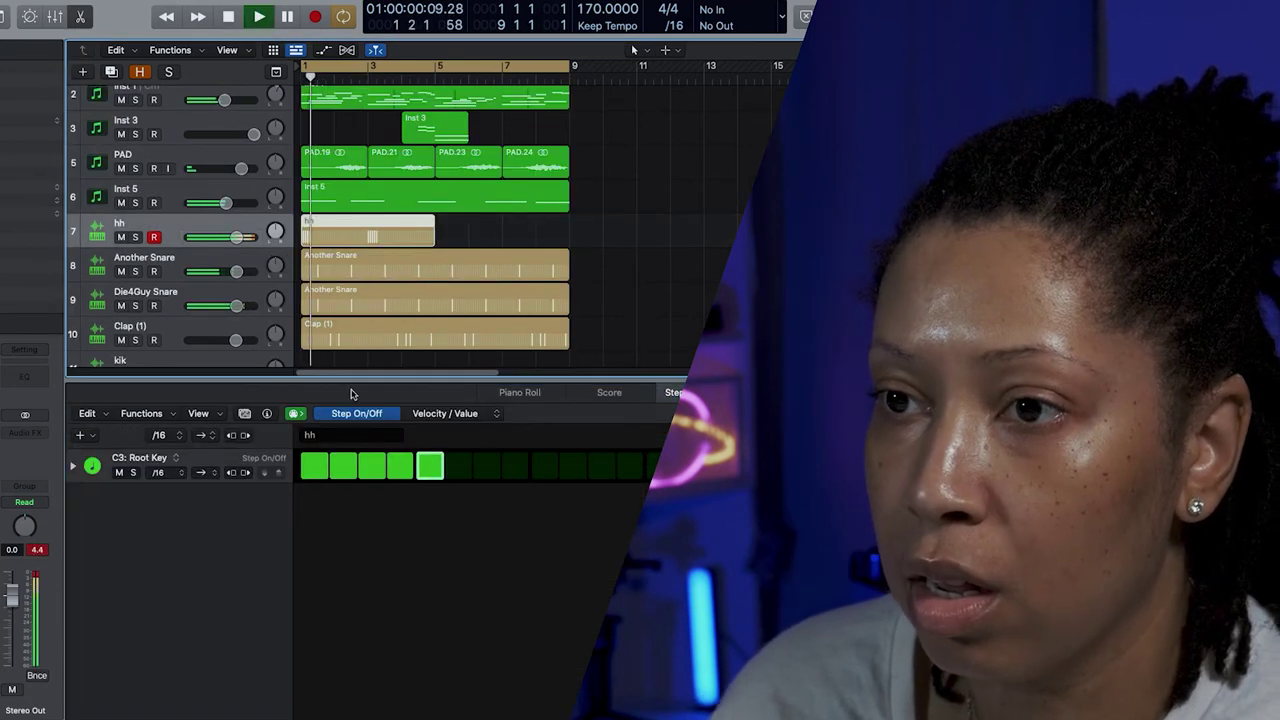
key("space")
key("ctrl+z")
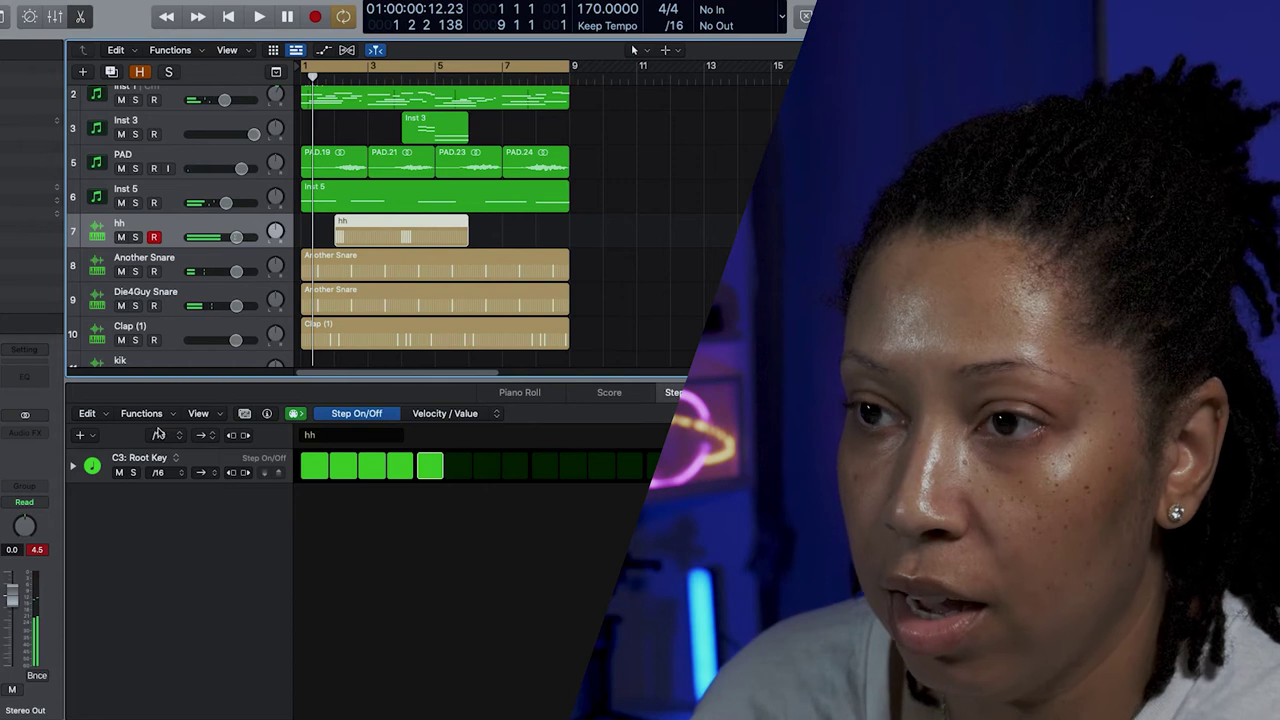
Undo the active hi-hat steps in the hh pattern and start its region at bar 1.
key("ctrl+z")
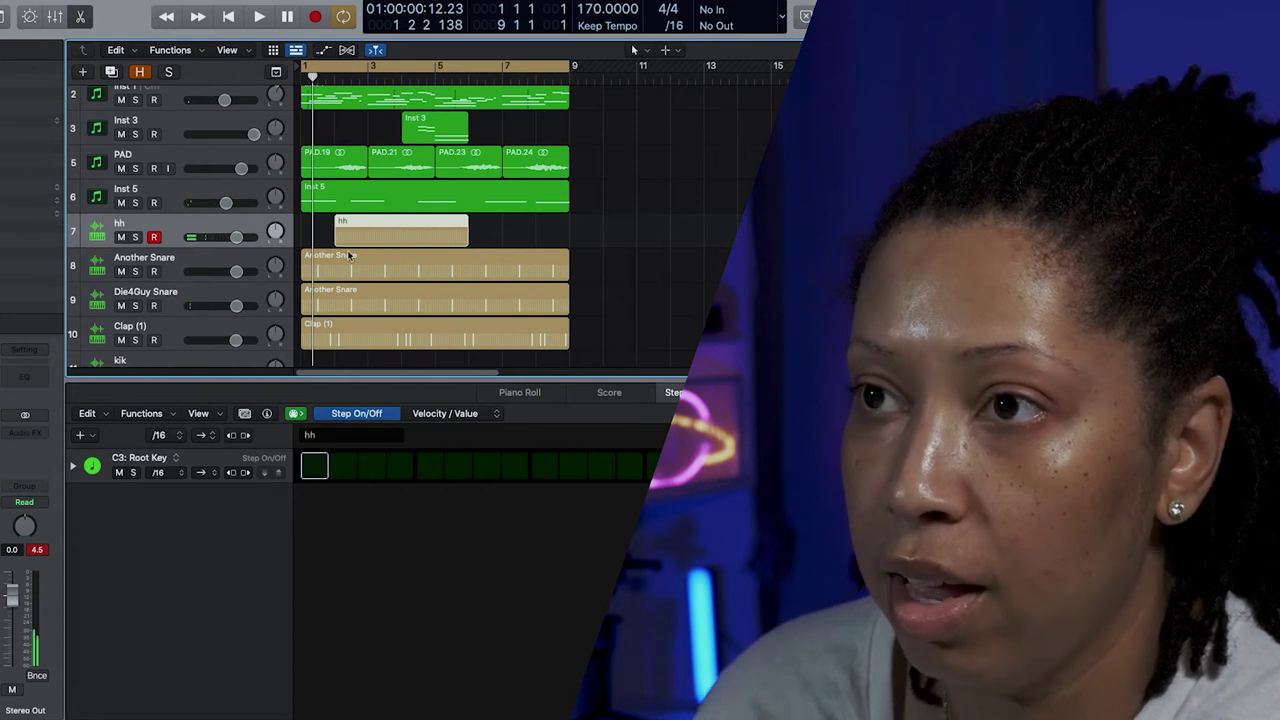
left_click_drag(366, 238, 333, 238)
Set the hh pattern's step rate to /8 and turn on all 32 hi-hat steps.
left_click(159, 435)
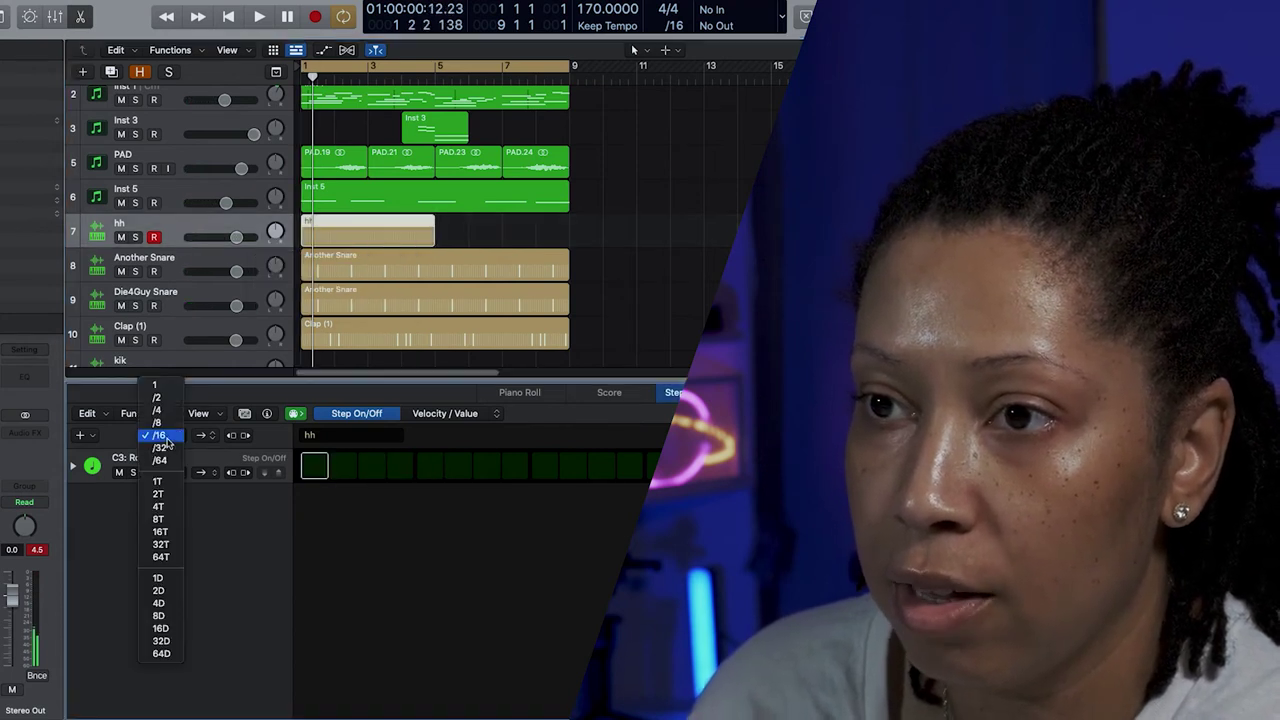
left_click(156, 423)
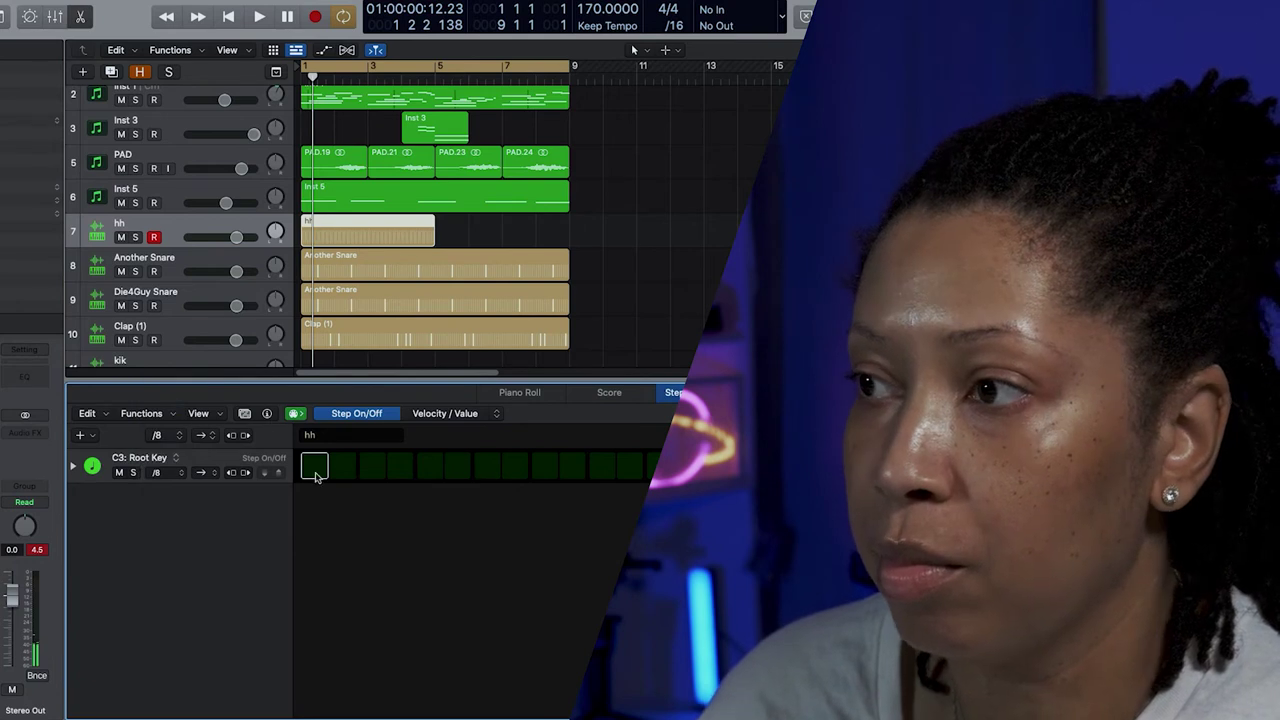
left_click_drag(316, 475, 1200, 470)
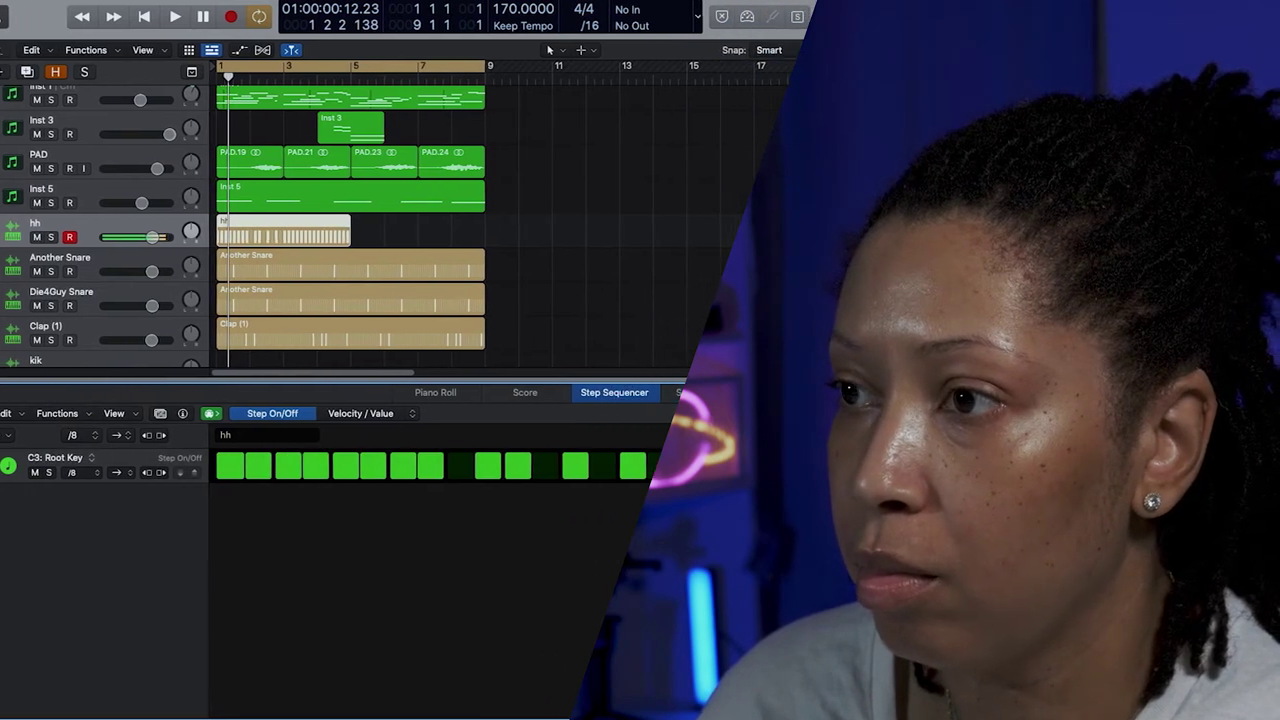
left_click(663, 475)
left_click(608, 475)
left_click(552, 475)
left_click(484, 475)
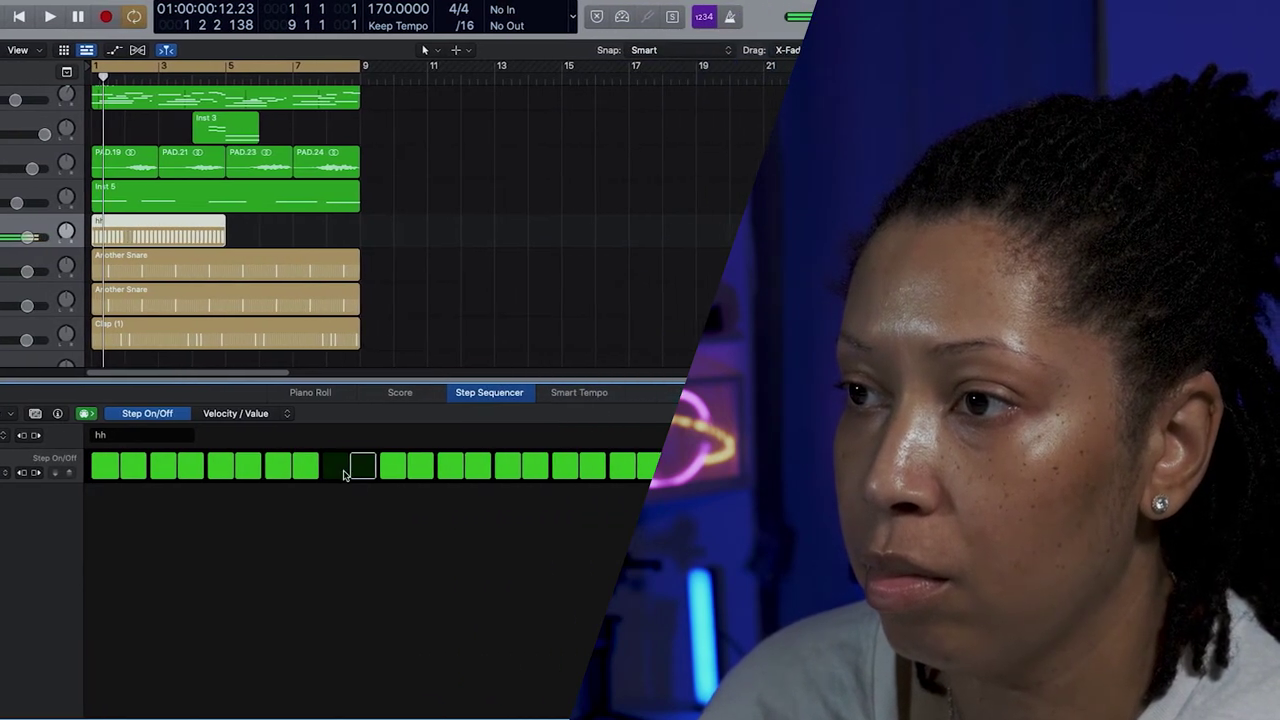
left_click(340, 470)
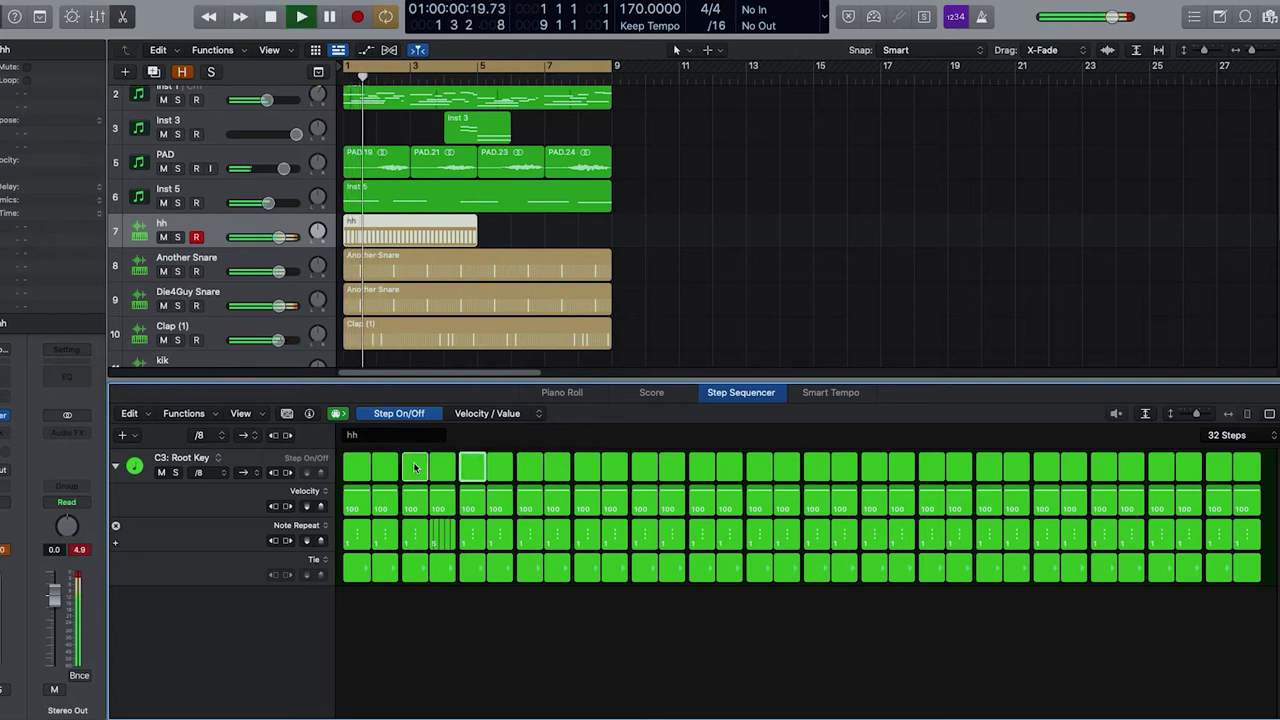
Turn off steps 2, 8 and 11 of the hi-hat pattern.
left_click(382, 467)
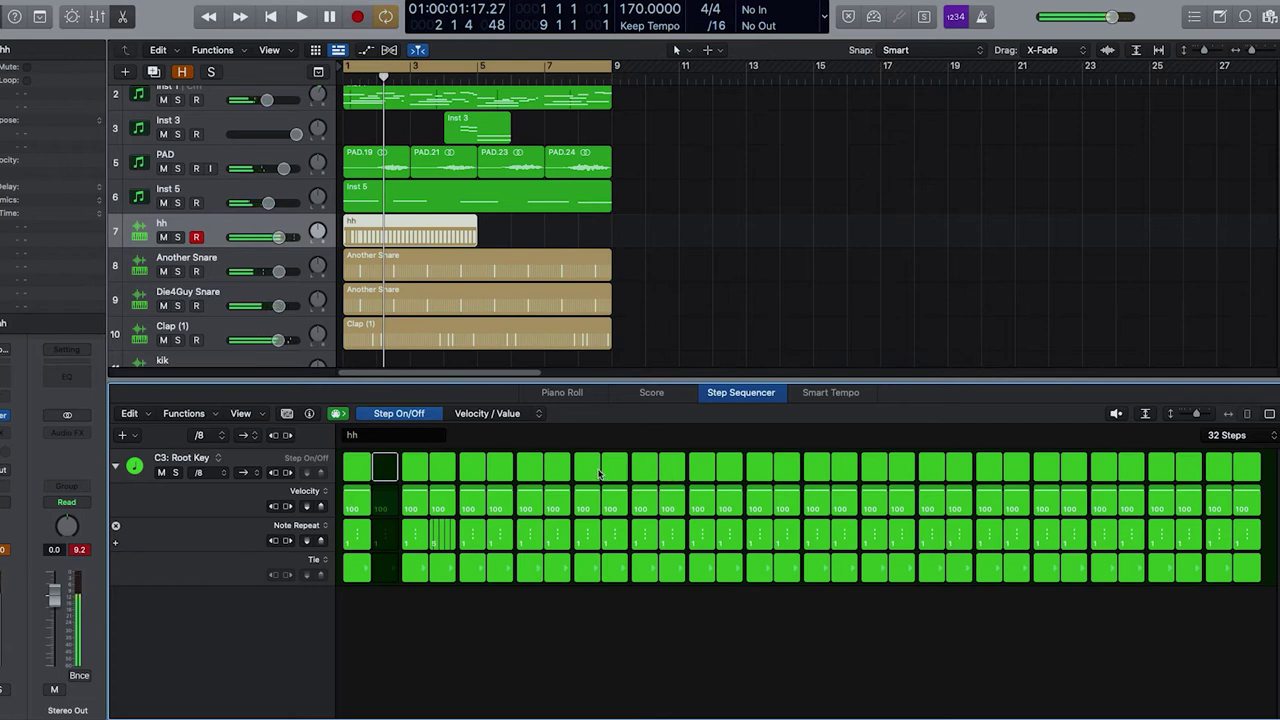
left_click(643, 467)
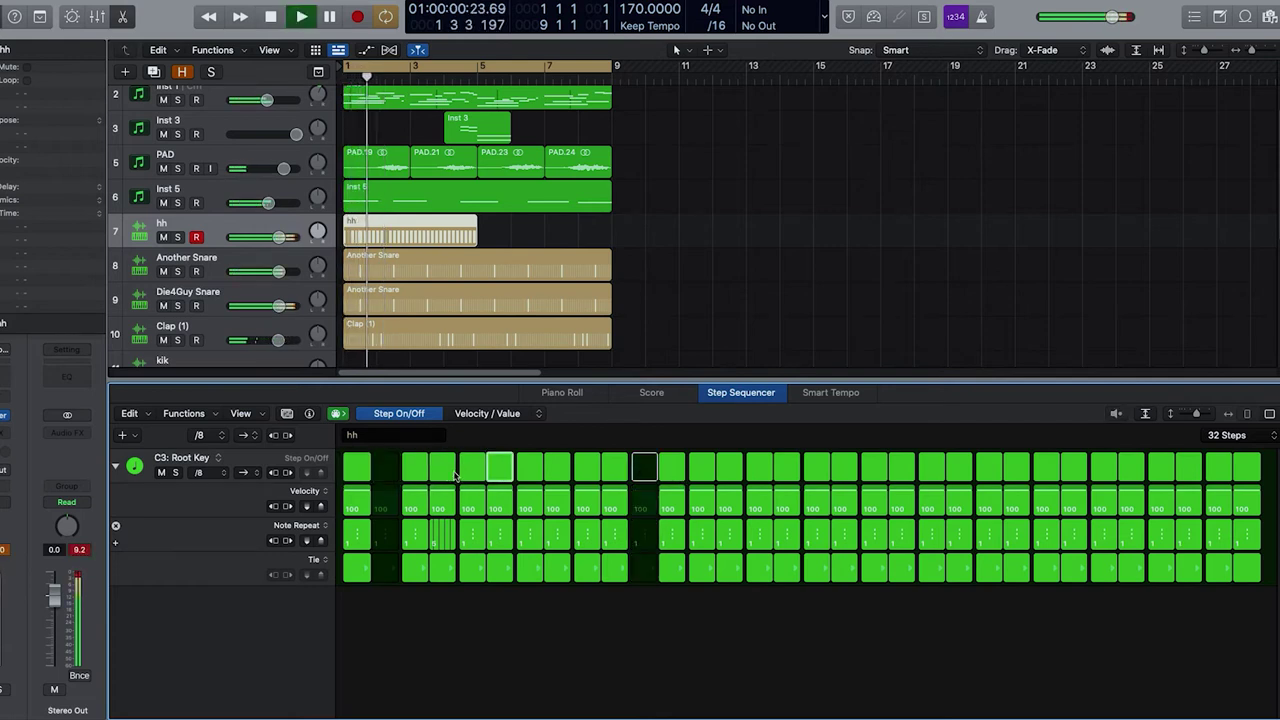
left_click(548, 467)
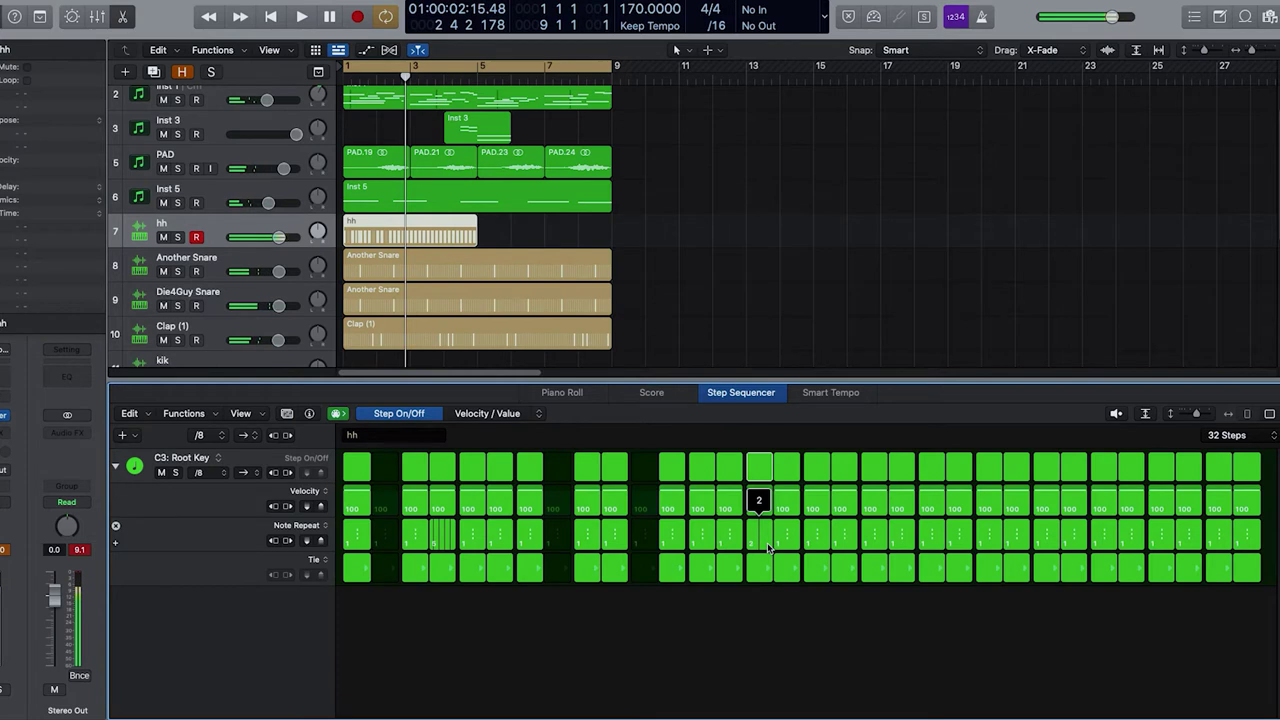
Set the hi-hat note repeat to 2 on step 15 and 5 on step 20, and turn off steps 19, 23 and 26.
key("space")
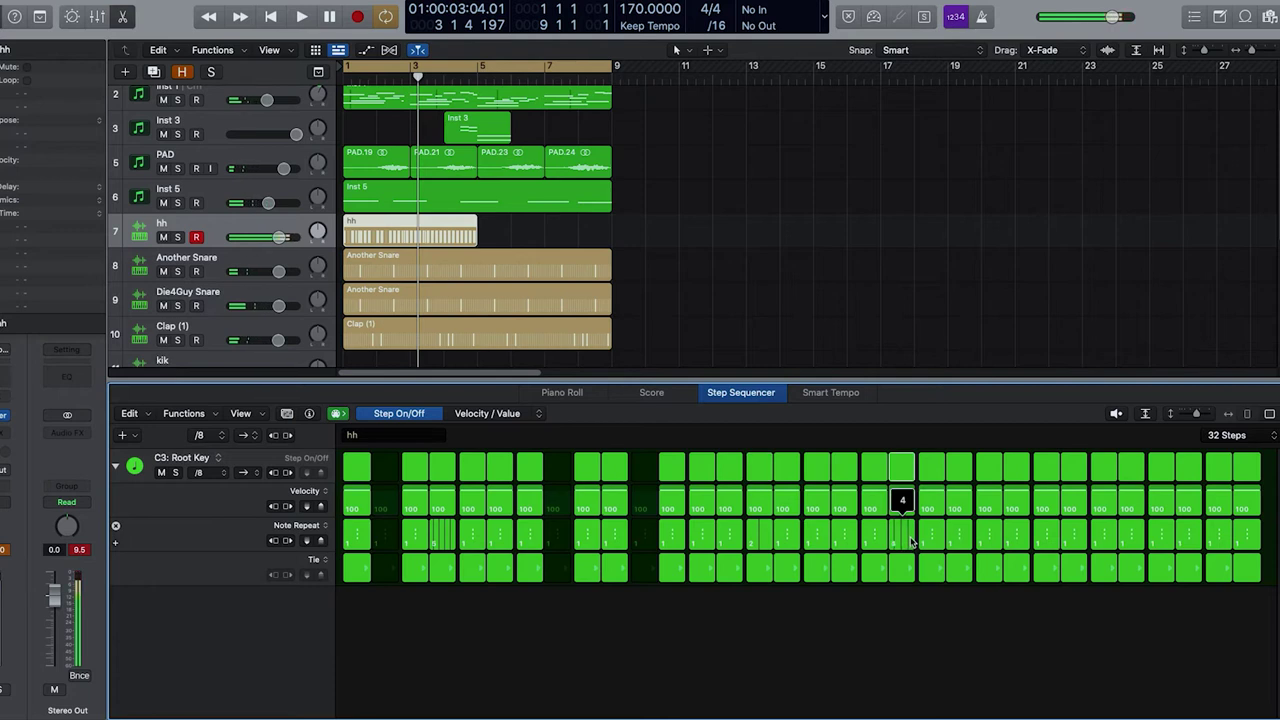
key("space")
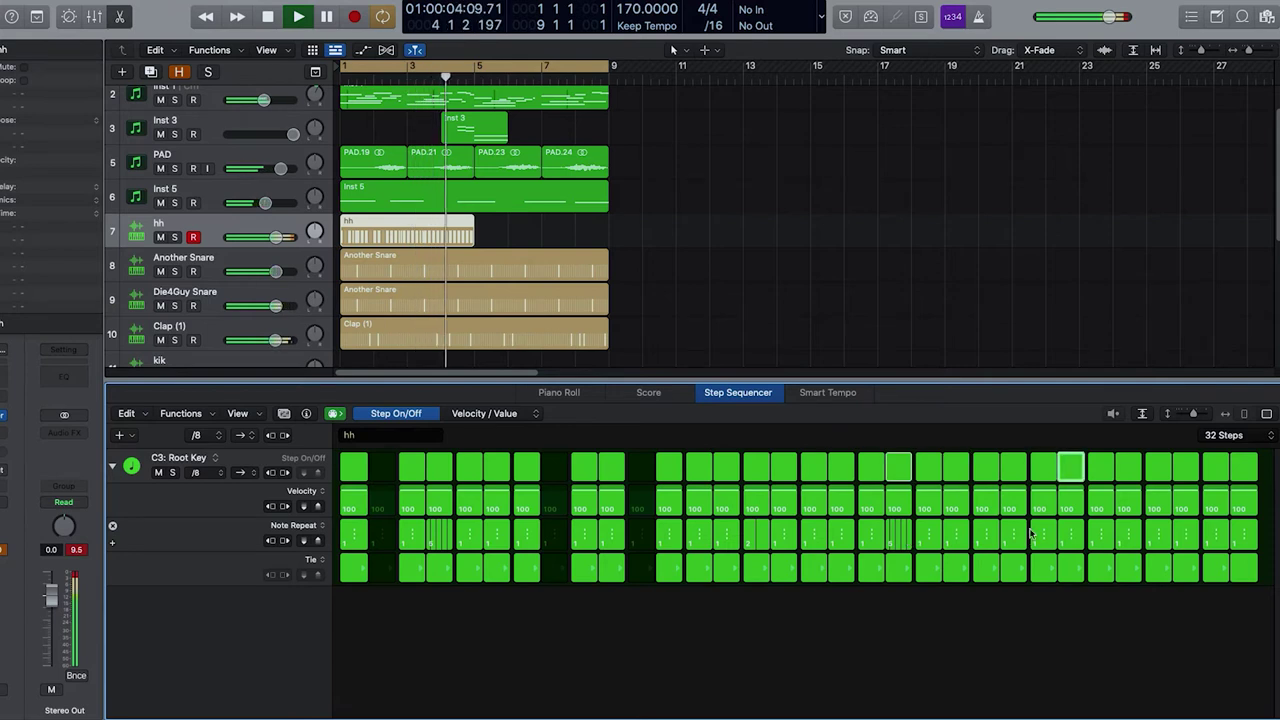
key("space")
key("space")
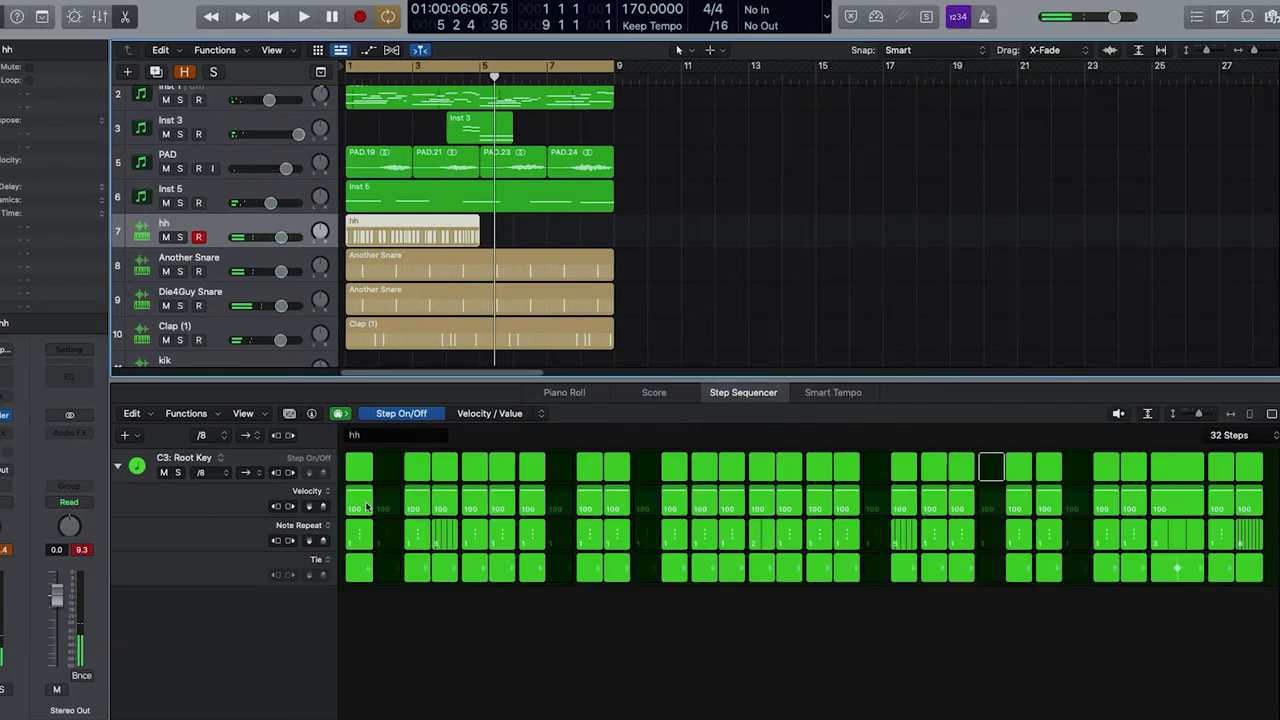
Vary the hi-hat velocities across the pattern, such as 73 on step 1, 84 on step 3 and 72 on step 4, and audition it.
left_click_drag(761, 500, 752, 505)
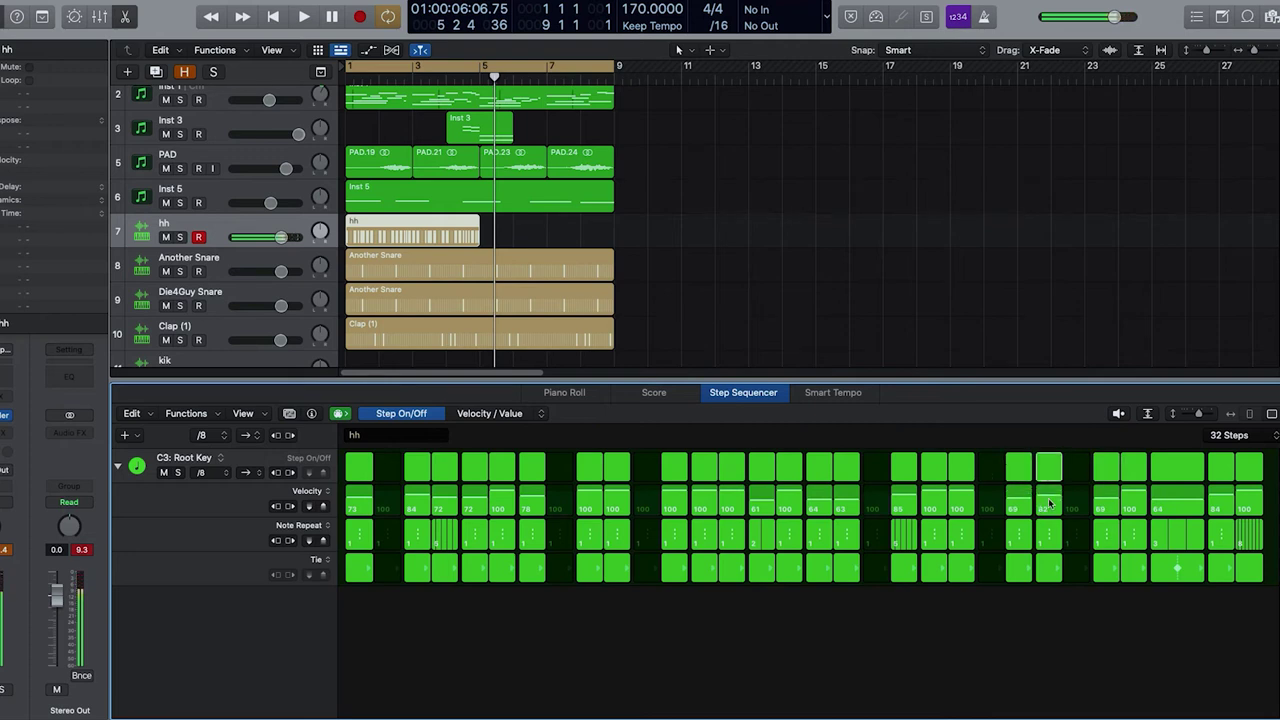
key("space")
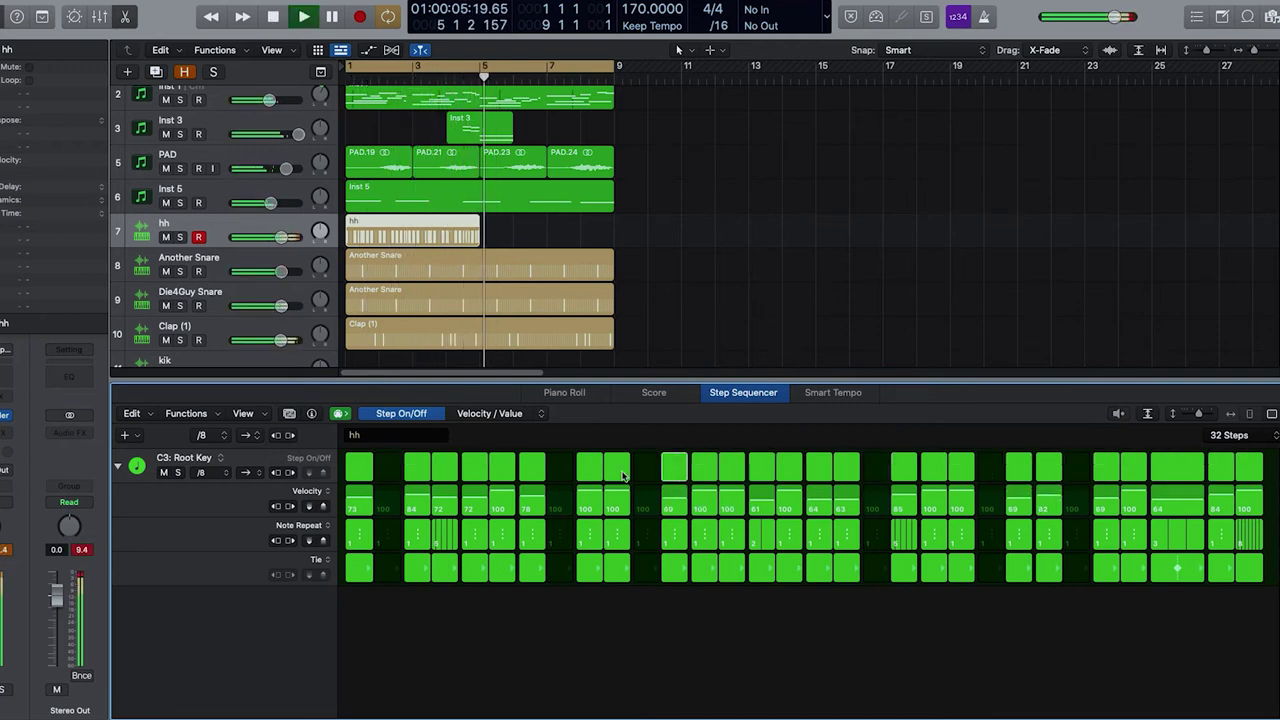
key("space")
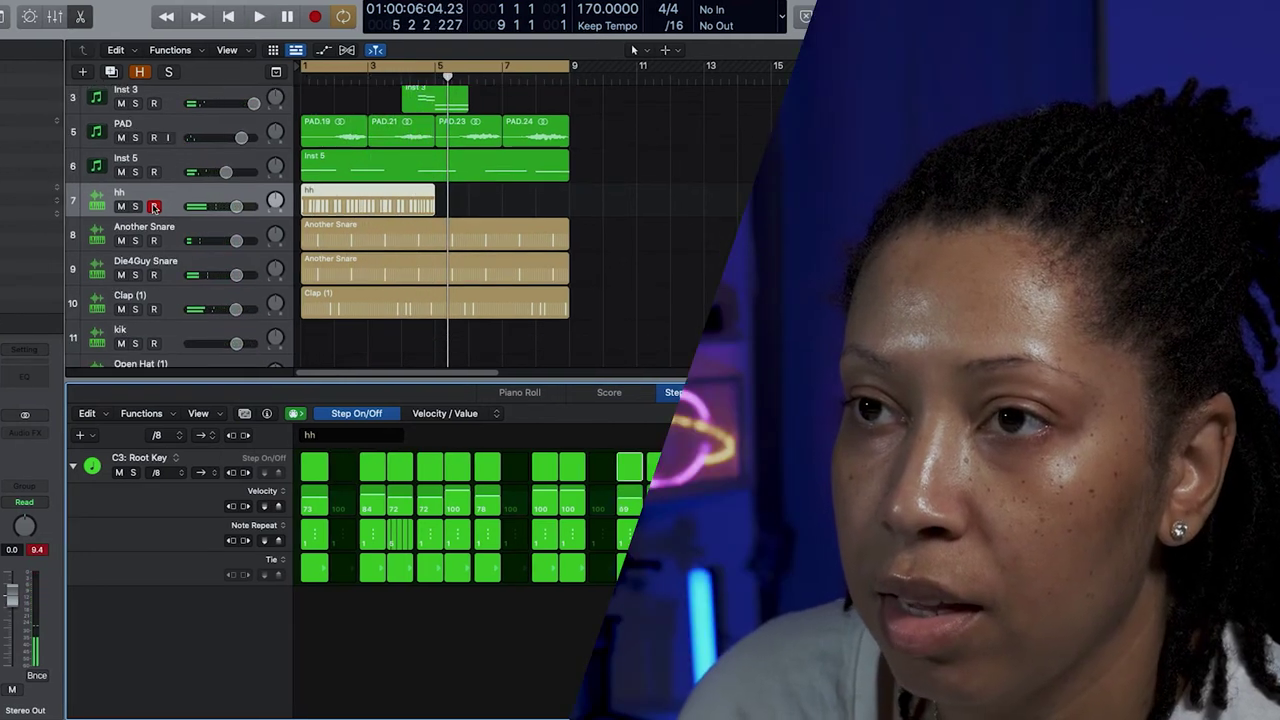
Record an open-hat part on the Cxdy - Aggressor (OH)-24b track, discarding the first take and recording it again.
scroll(202, 347, "down", 1)
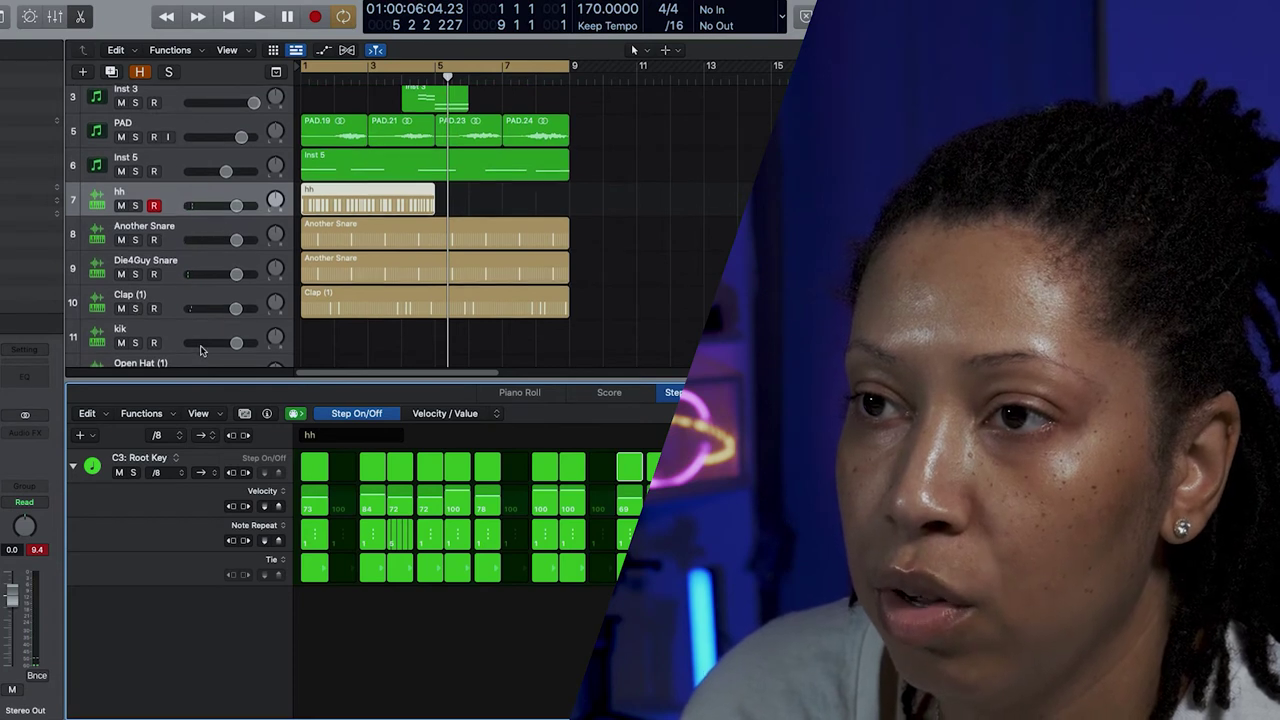
left_click(202, 345)
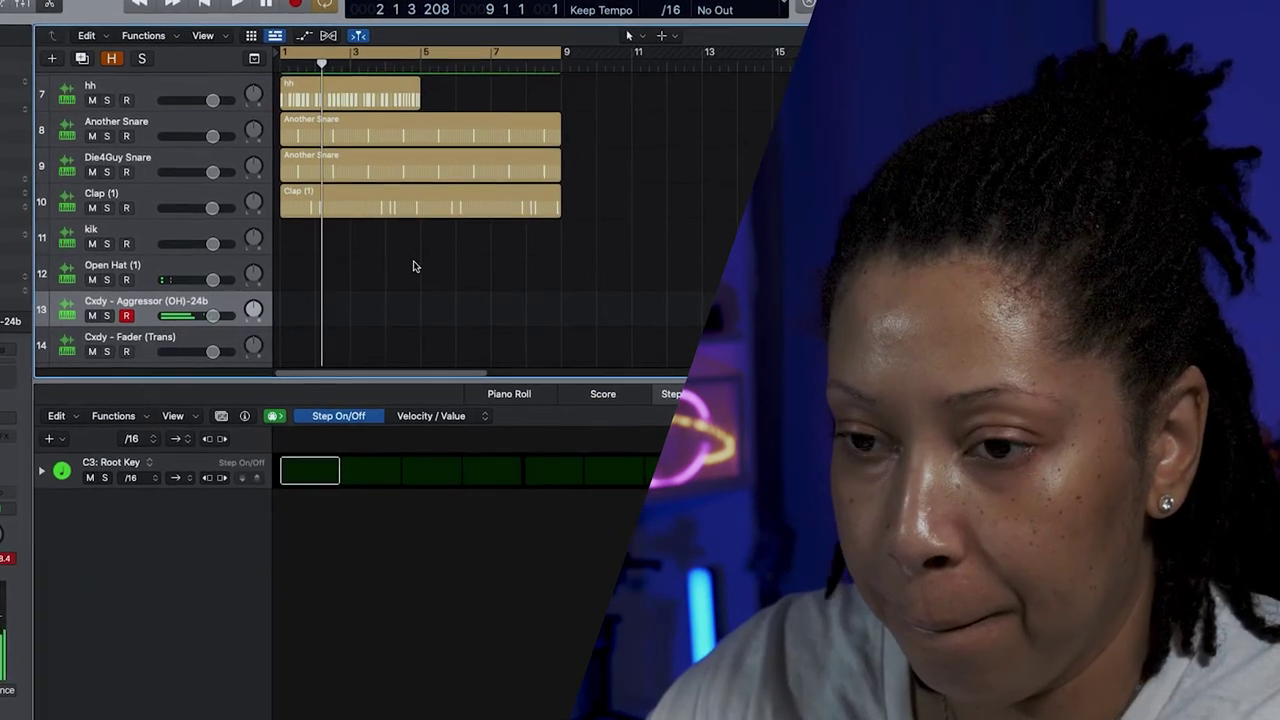
key("r")
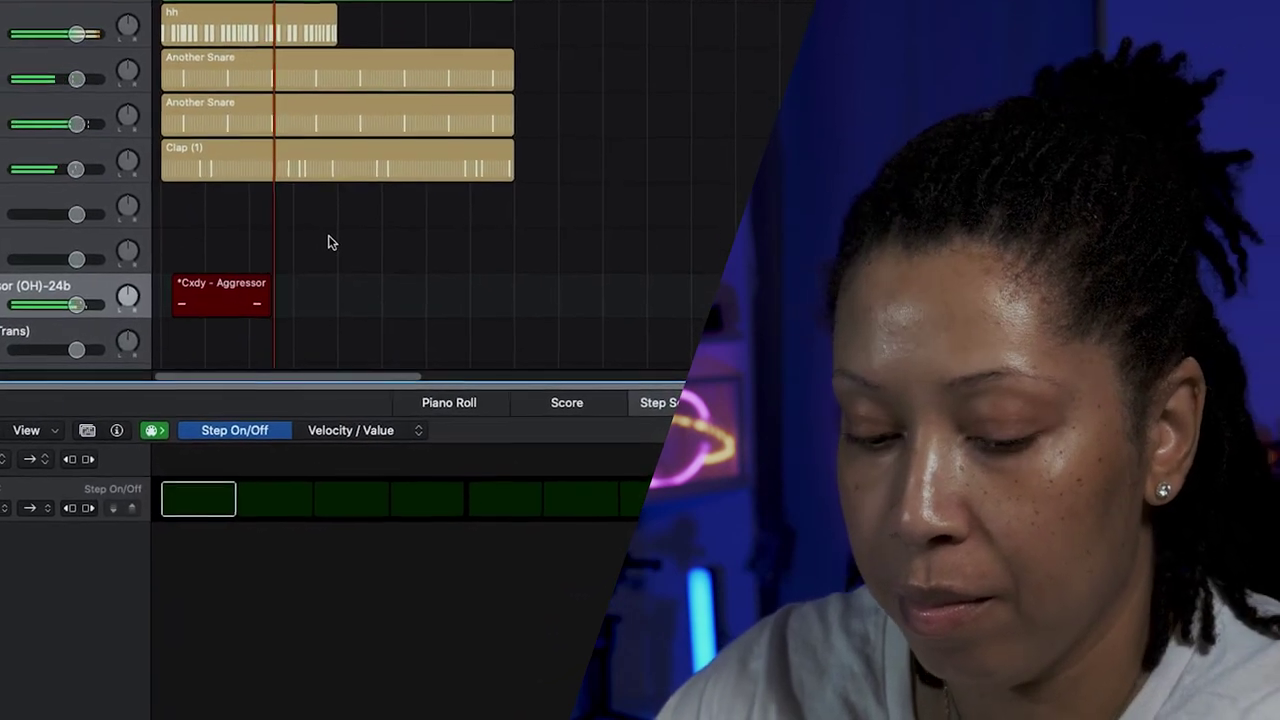
key("space")
key("Delete")
key("r")
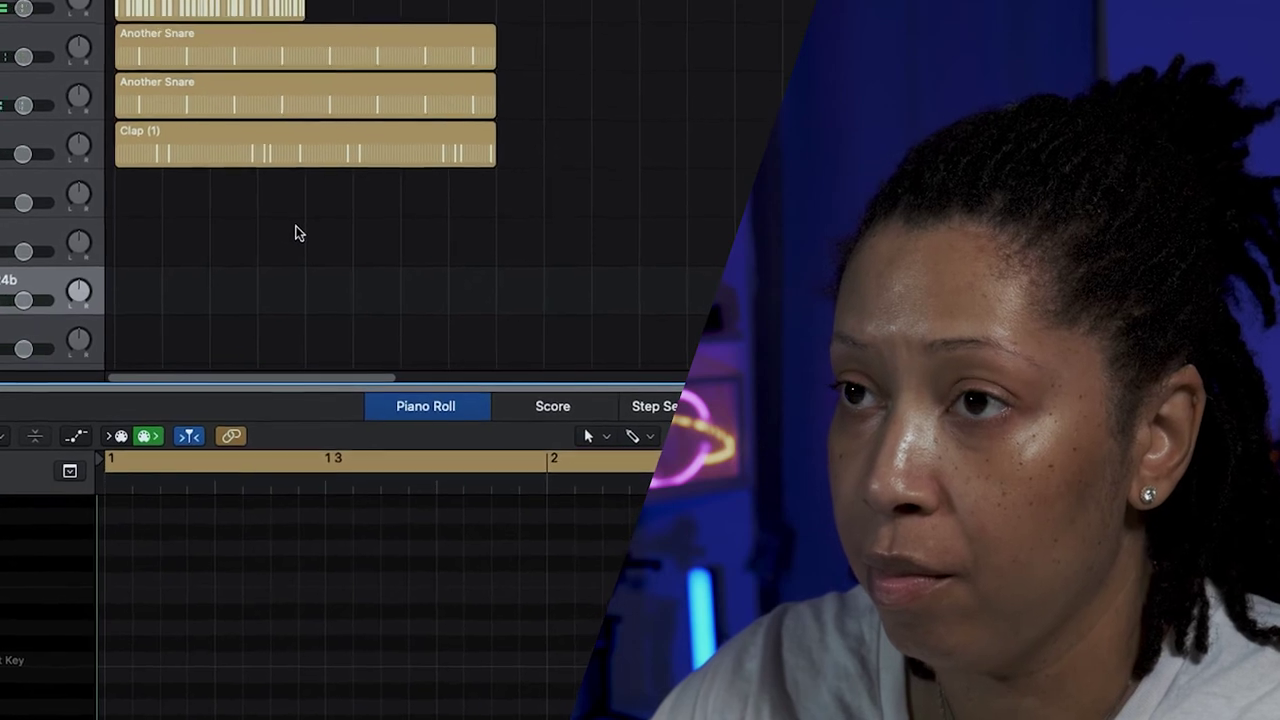
key("space")
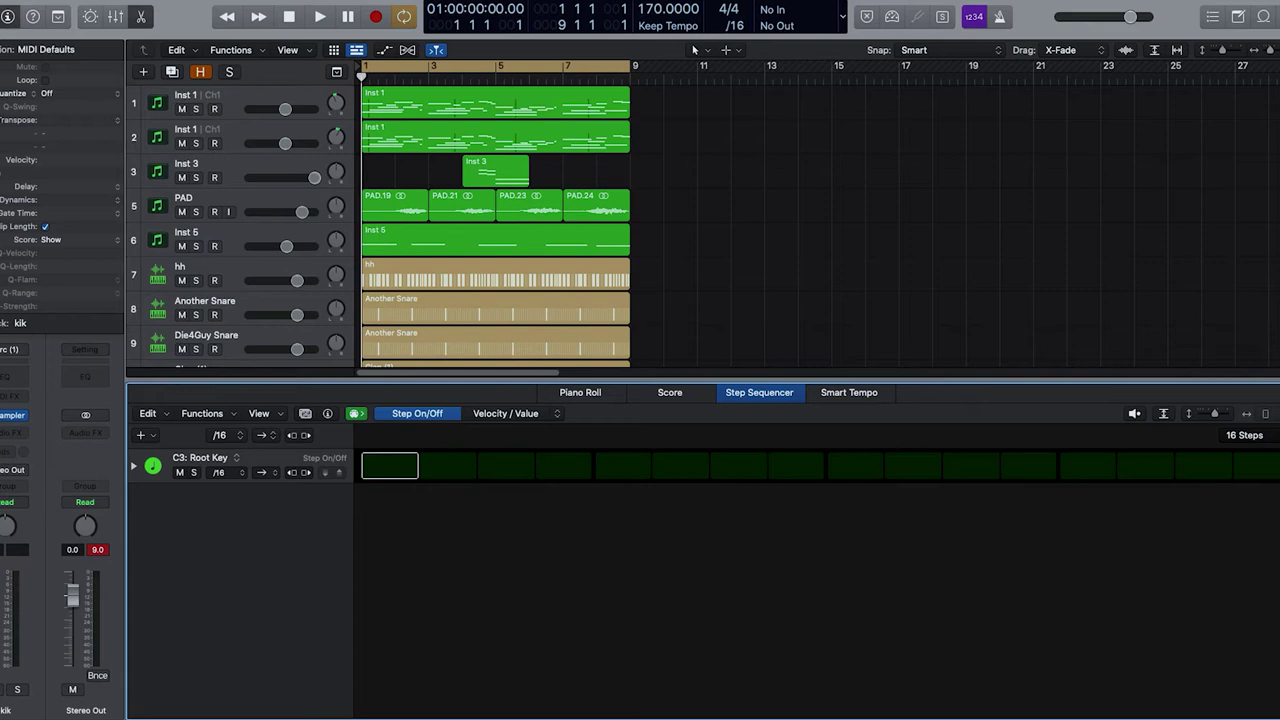
Create a 32-step pattern on the kik track with a step rate of /8.
left_click(1264, 438)
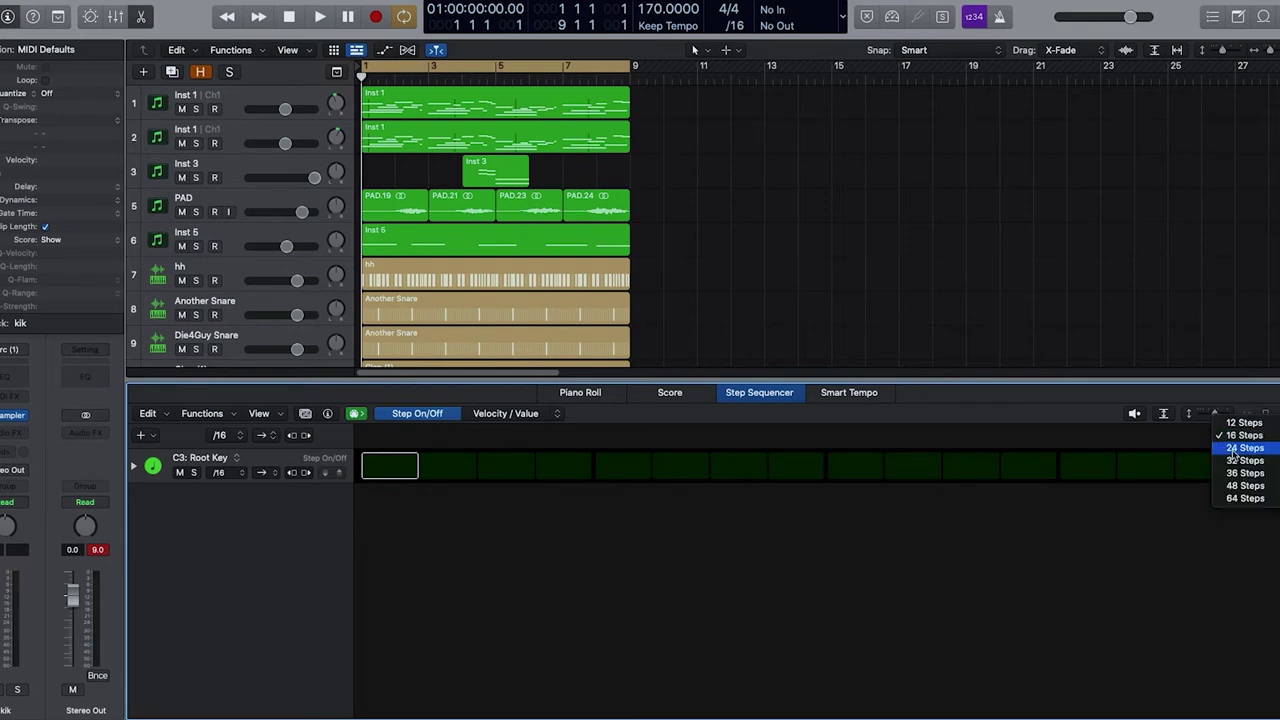
left_click(1240, 462)
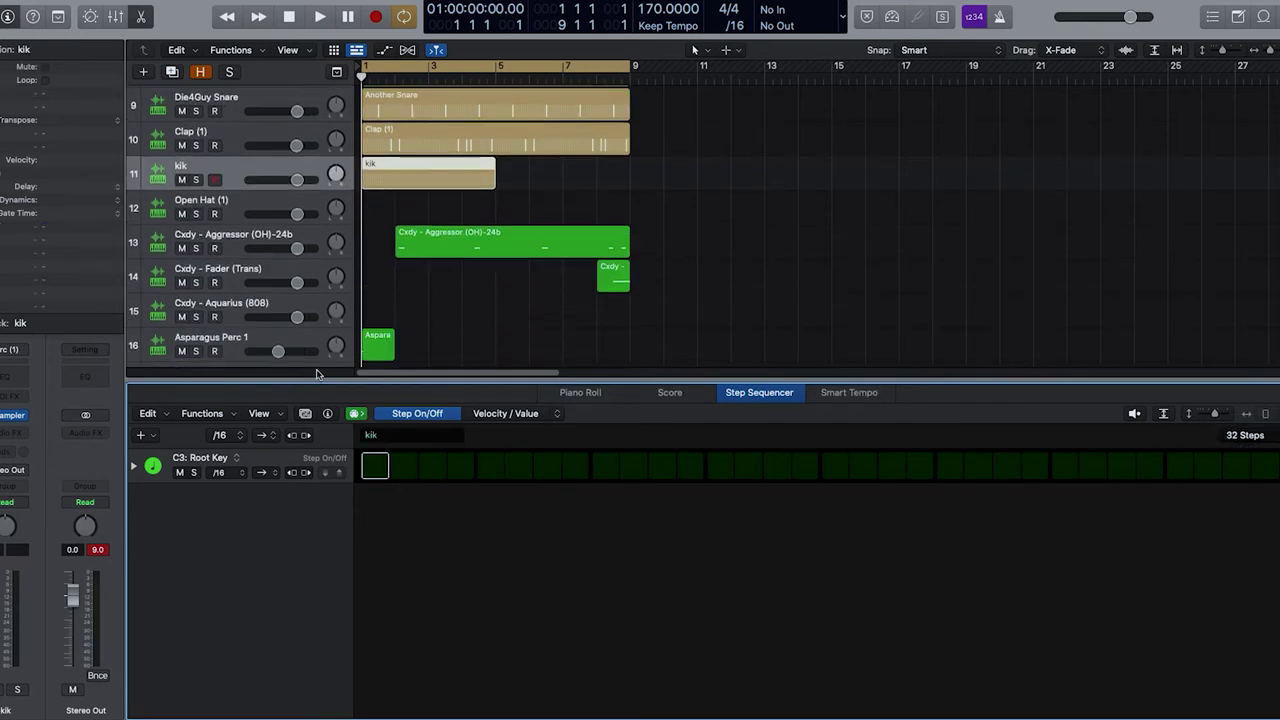
left_click(222, 435)
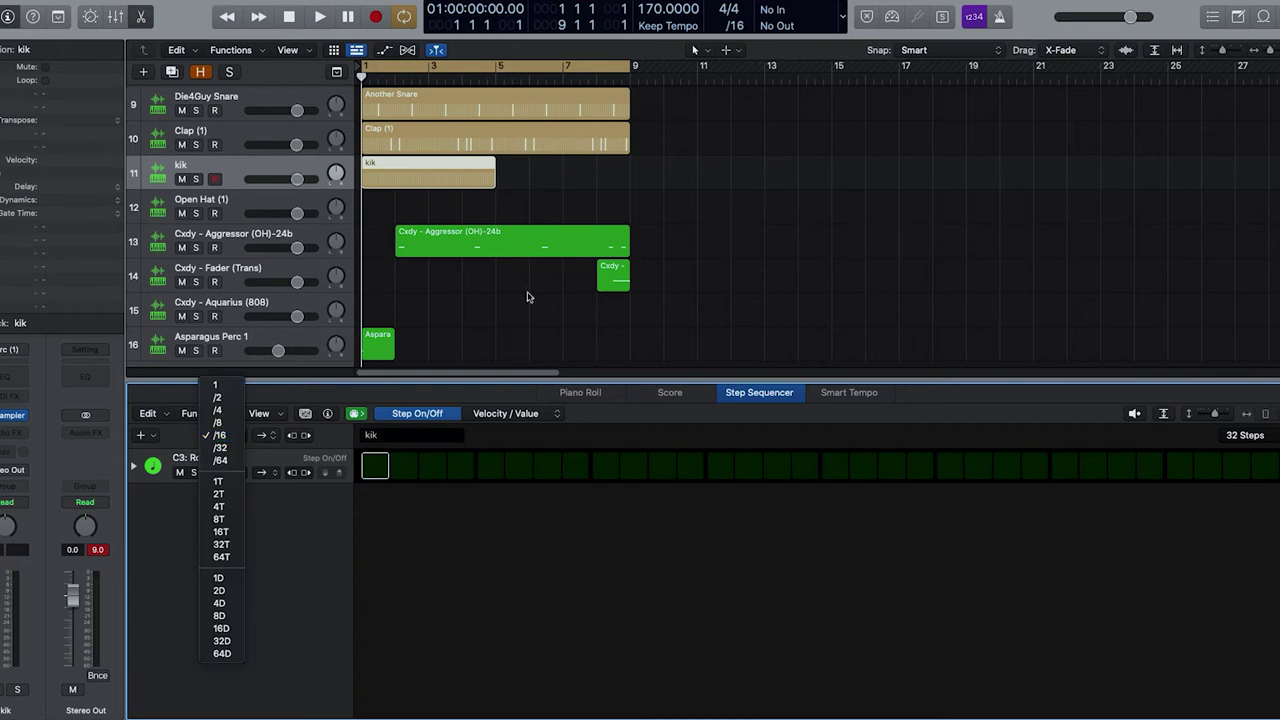
left_click(230, 424)
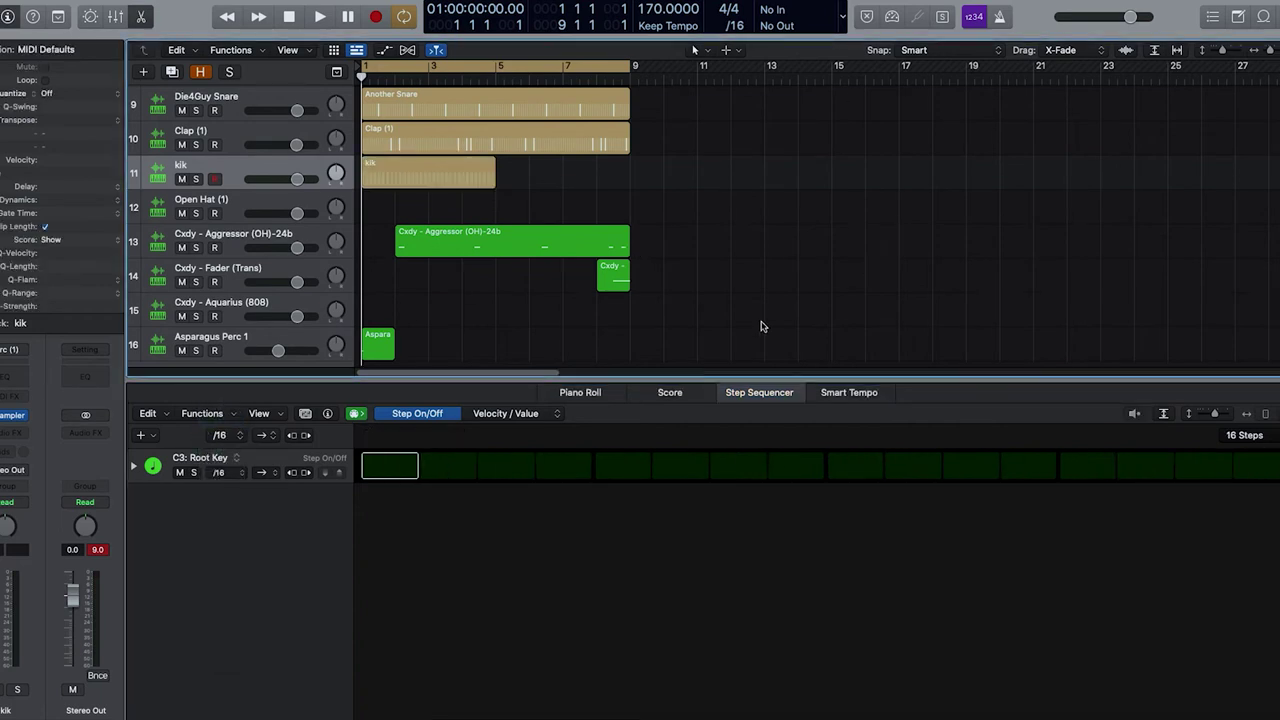
Turn on the first step of the kik pattern and play it with the beat.
left_click(358, 467)
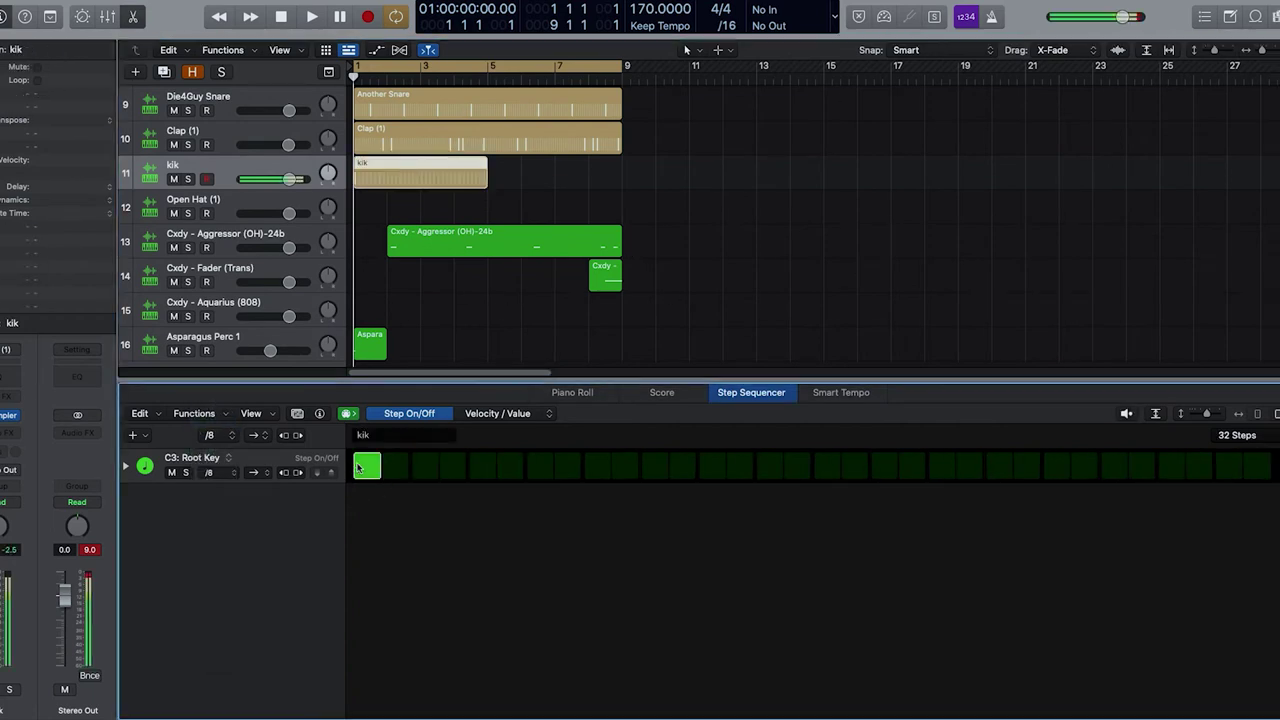
key("space")
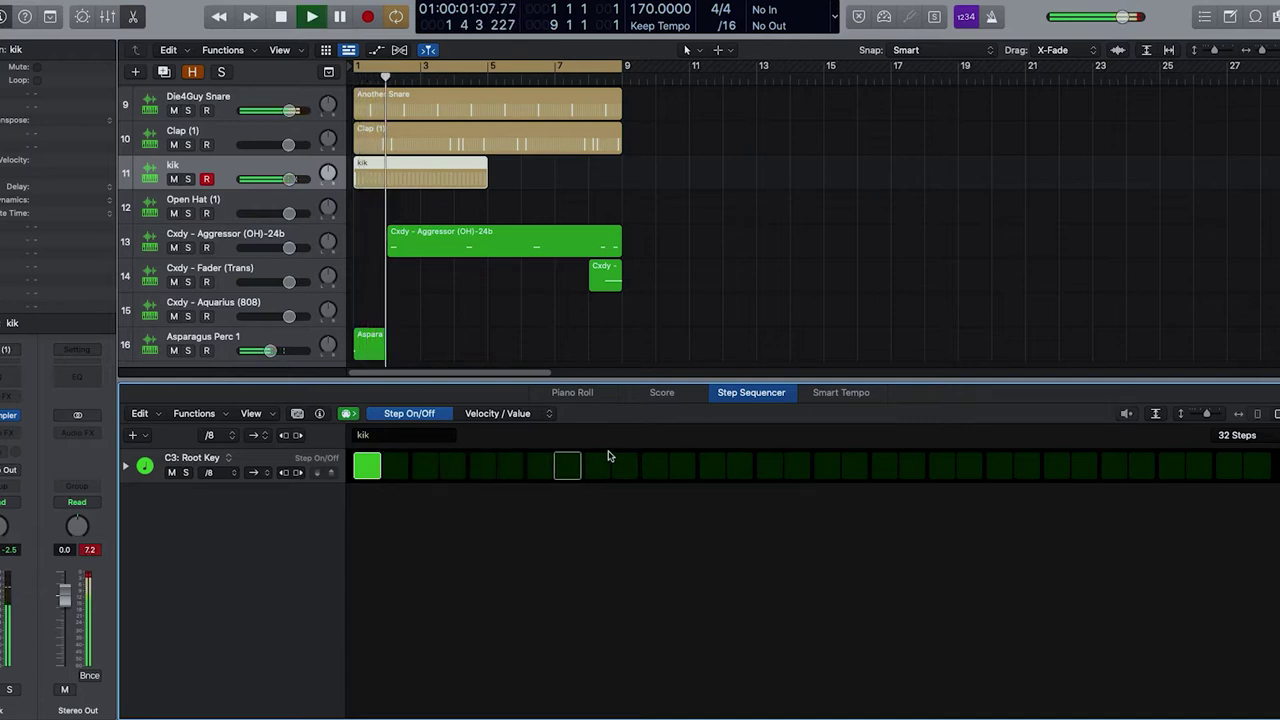
key("space")
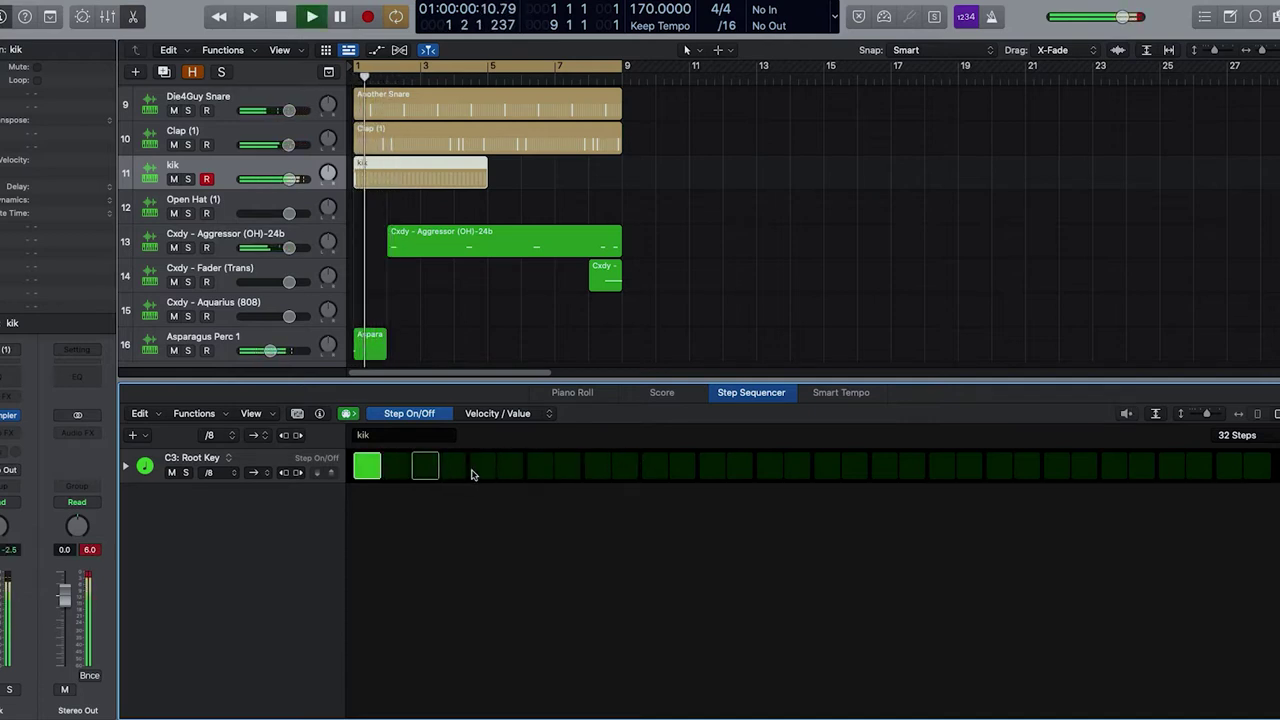
Try a kick on step 6 of the kik pattern, listen to it and turn it off again.
left_click(509, 466)
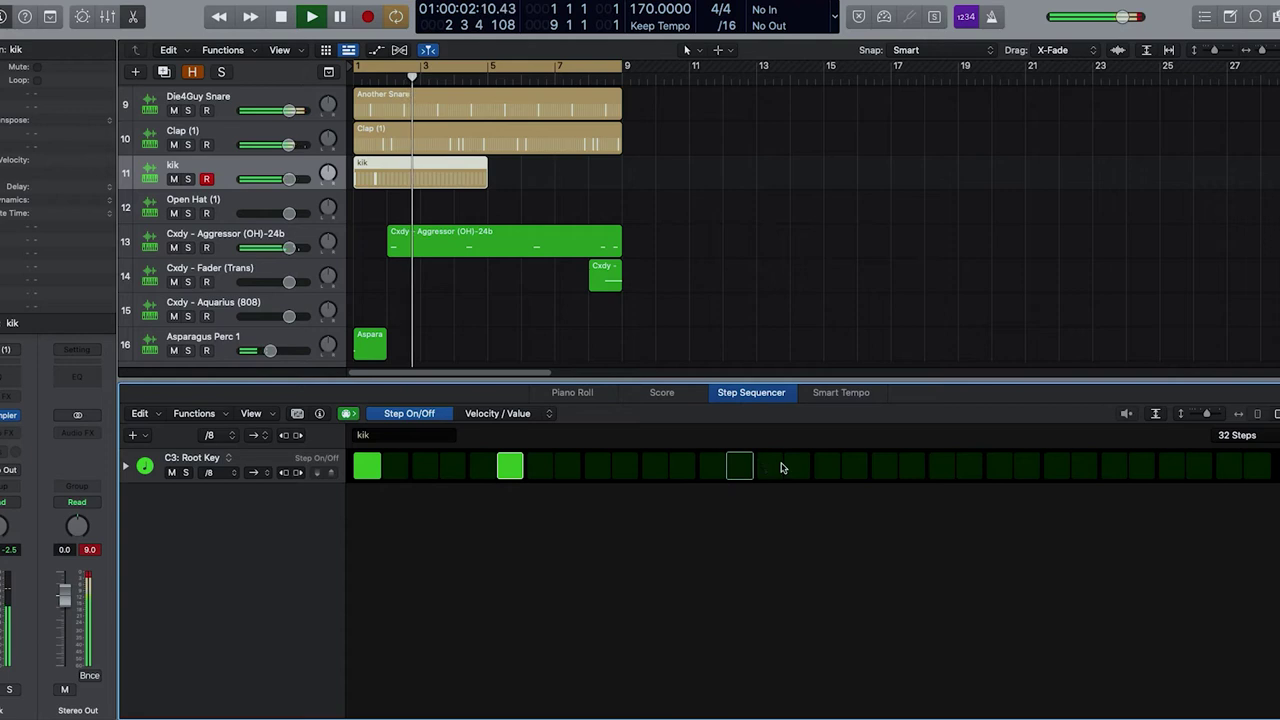
key("space")
key("space")
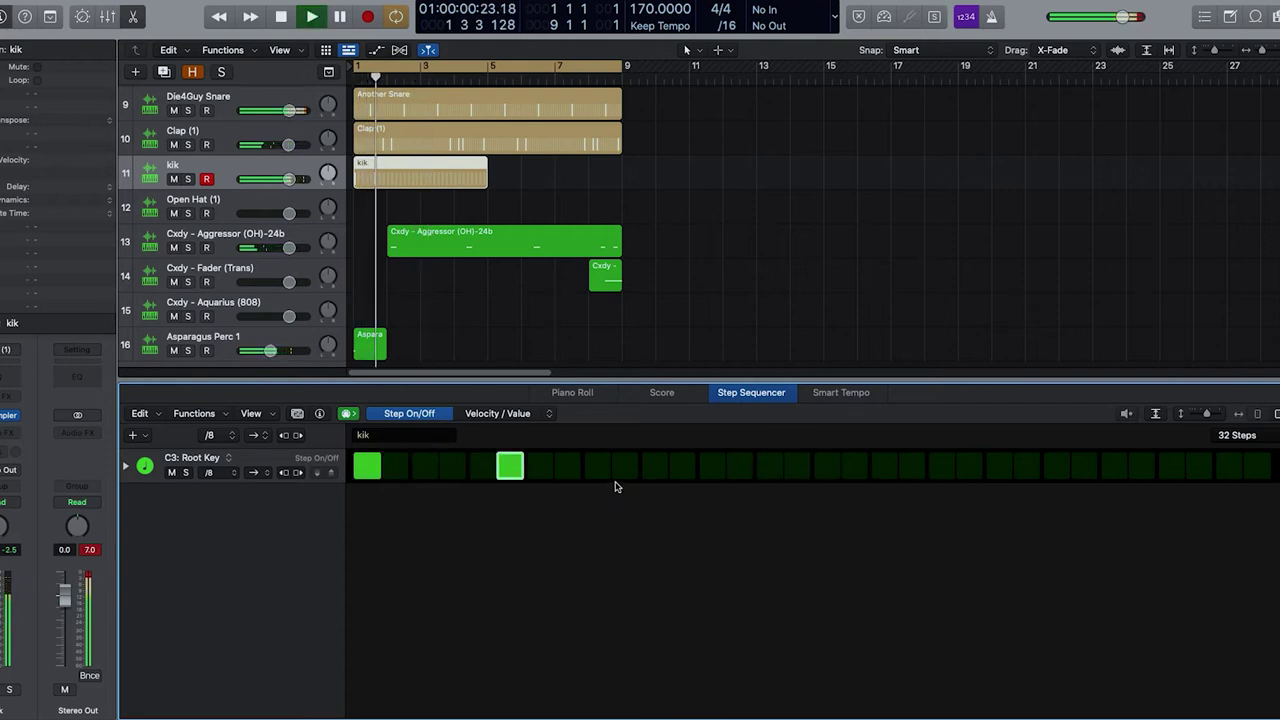
left_click(511, 467)
key("space")
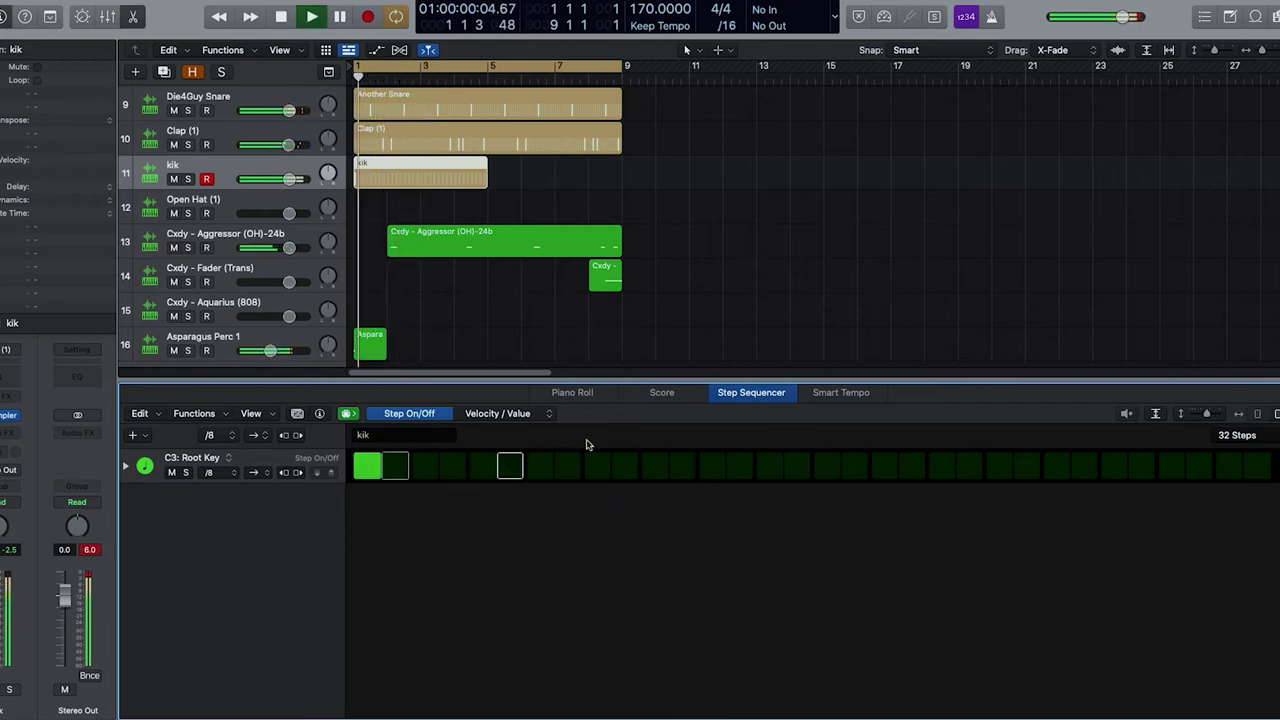
Place kicks on steps 7, 11, 17 and 27 of the kik pattern, auditioning the loop between additions.
left_click(539, 466)
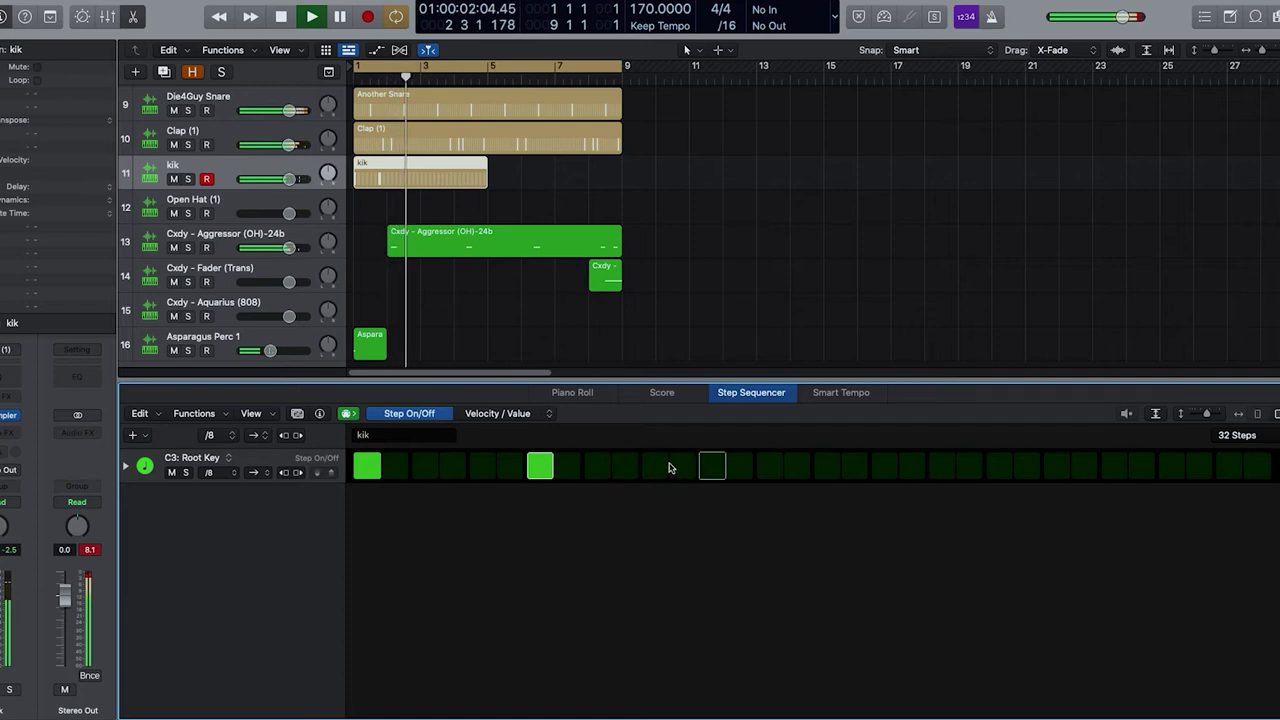
key("space")
key("space")
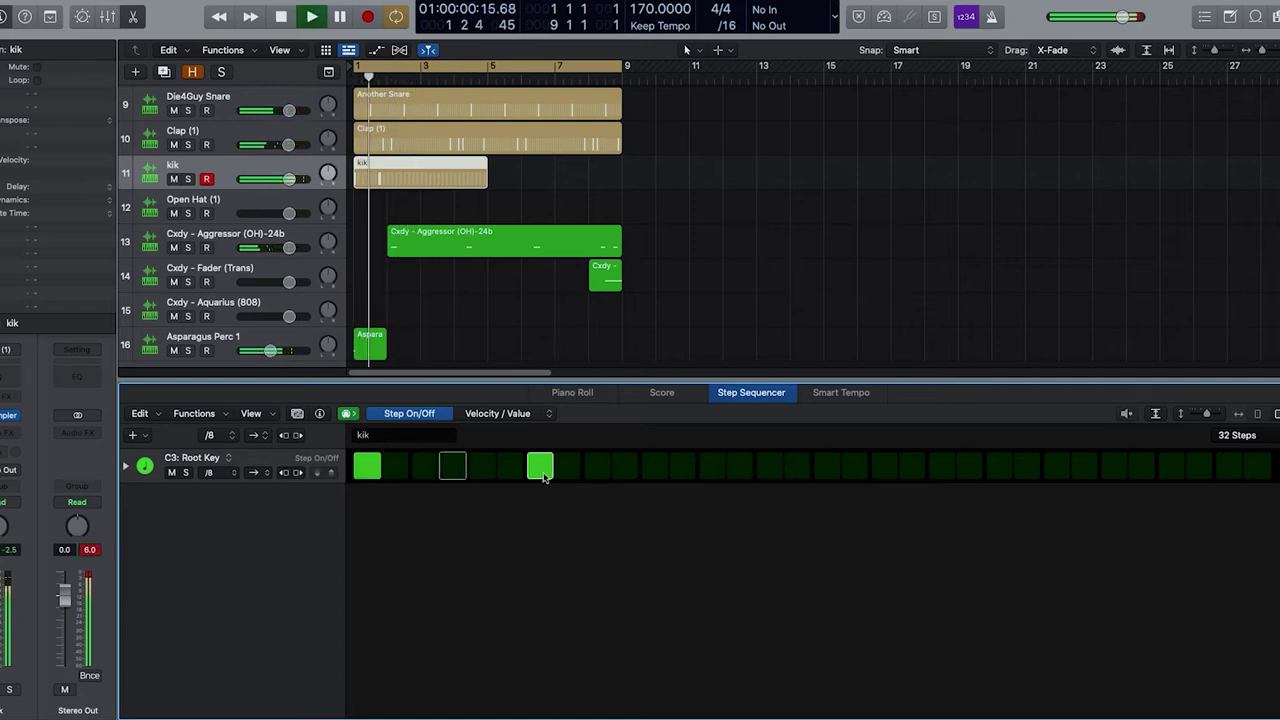
left_click(655, 466)
key("space")
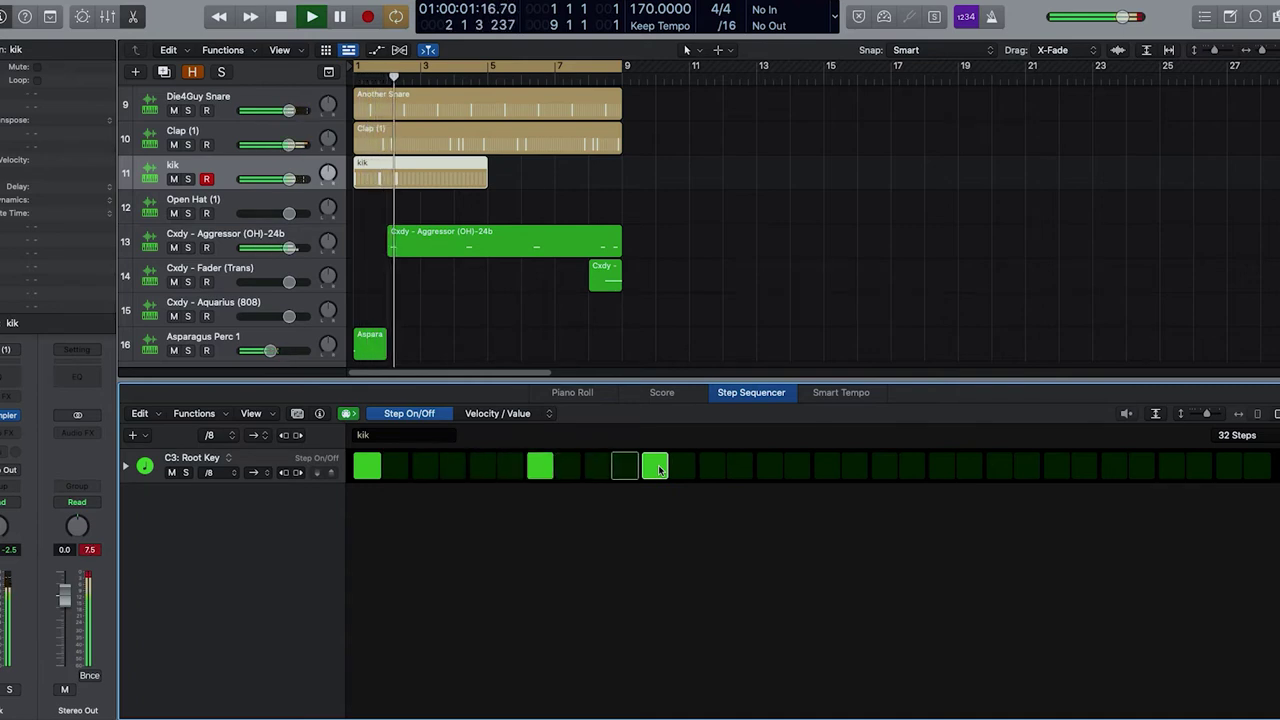
left_click(829, 468)
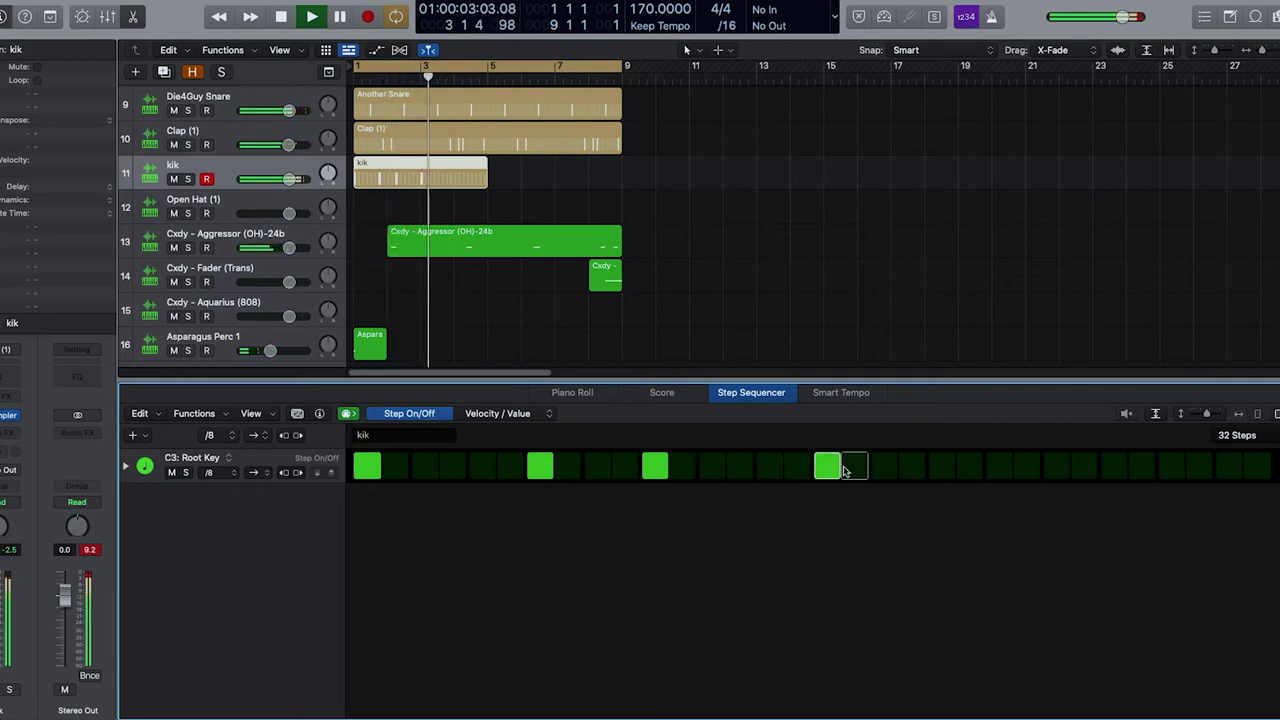
key("space")
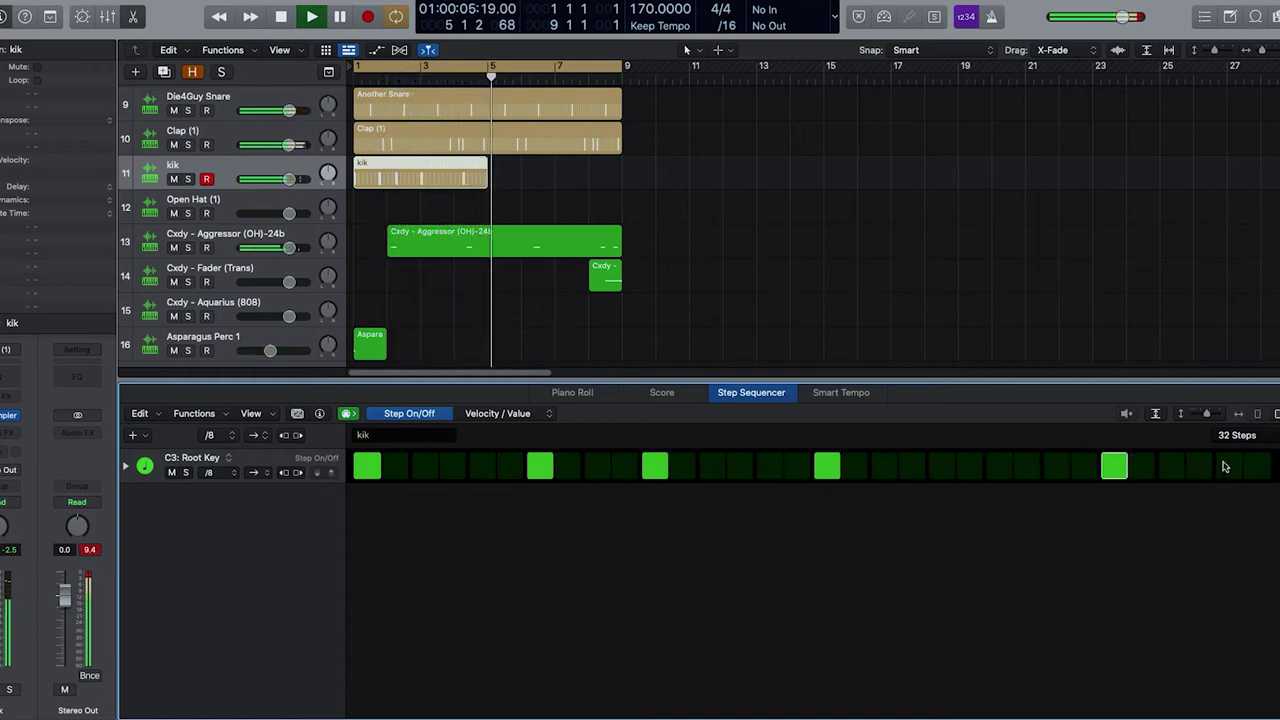
Extend the kik pattern to 64 steps and lengthen its region to fill all eight bars.
left_click(1237, 435)
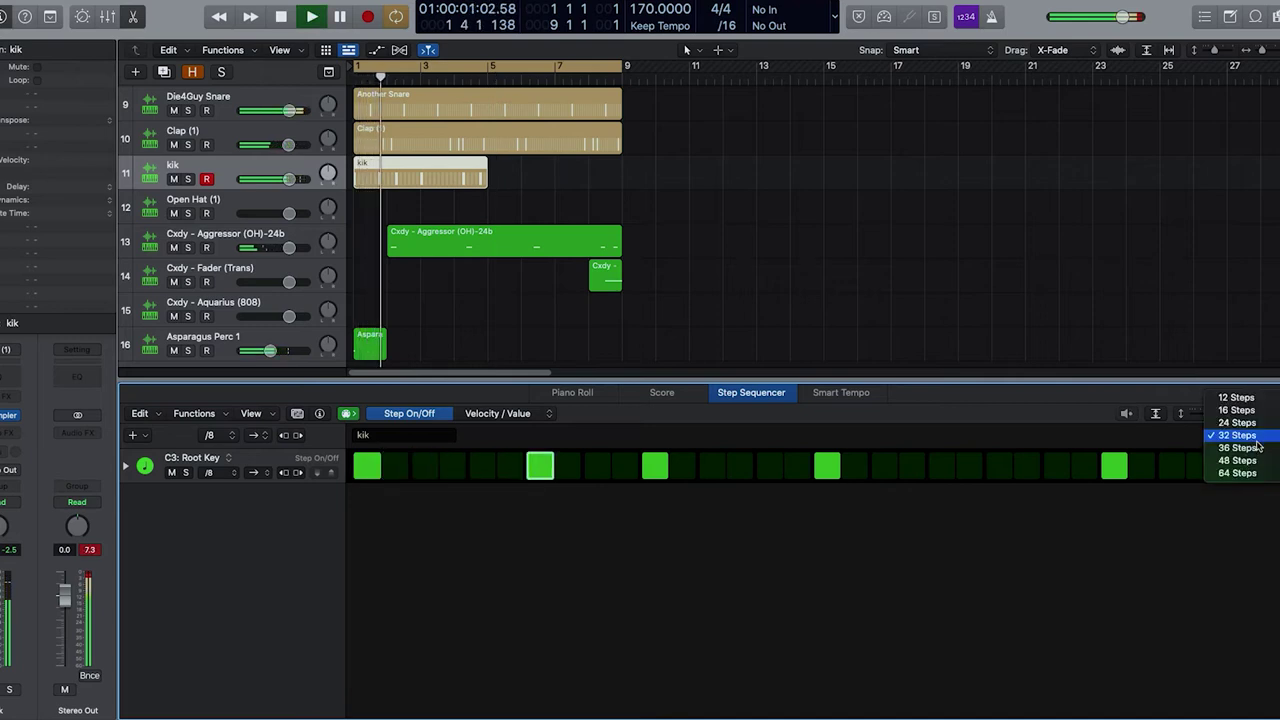
left_click(1246, 476)
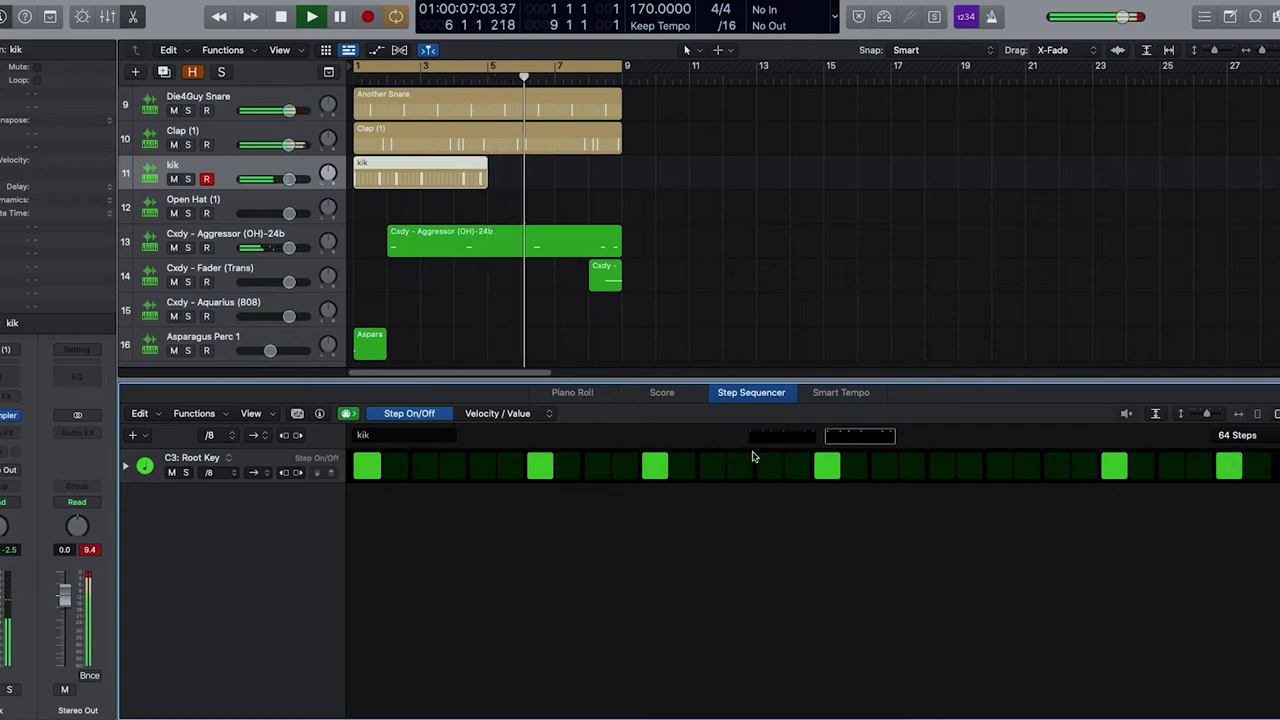
key("space")
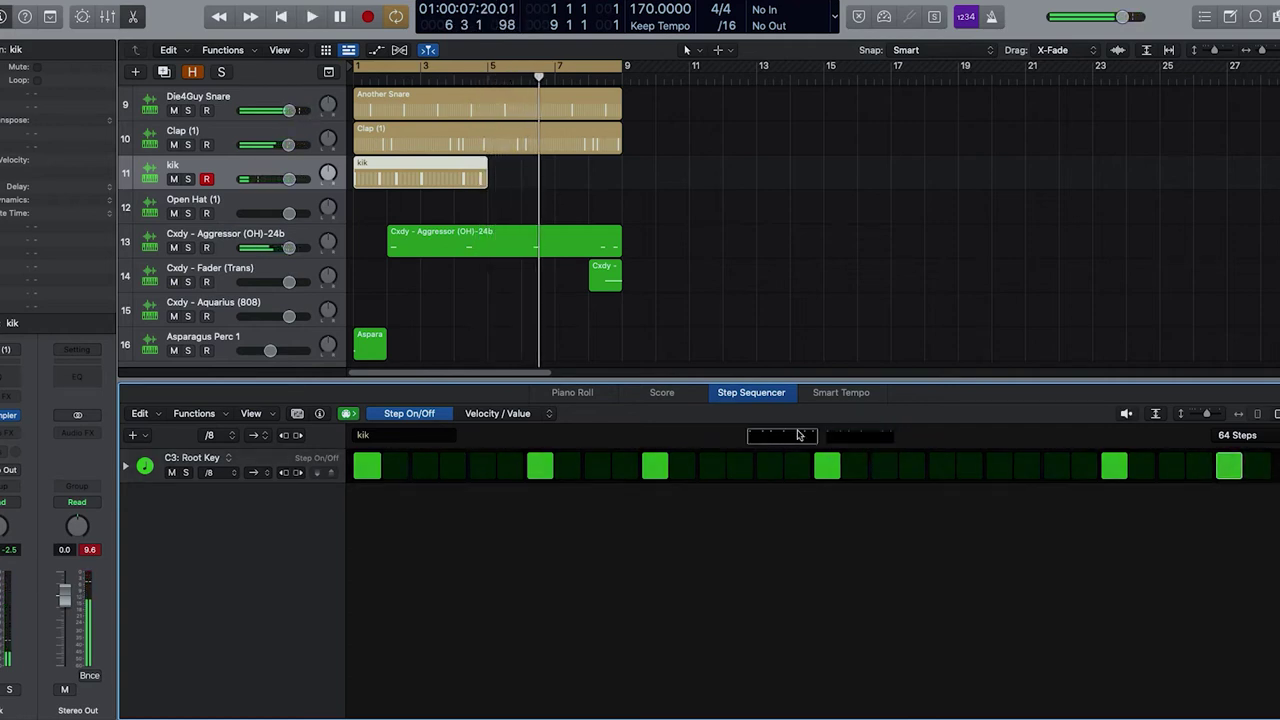
key("space")
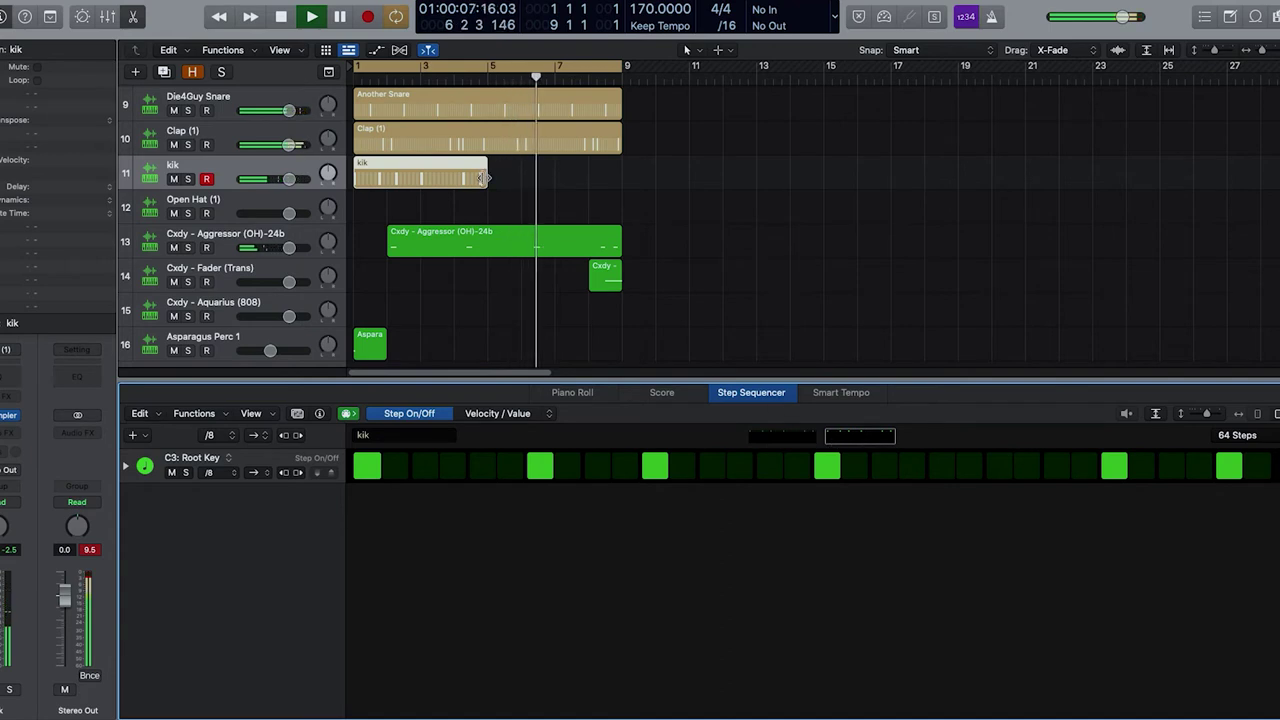
left_click_drag(484, 178, 621, 178)
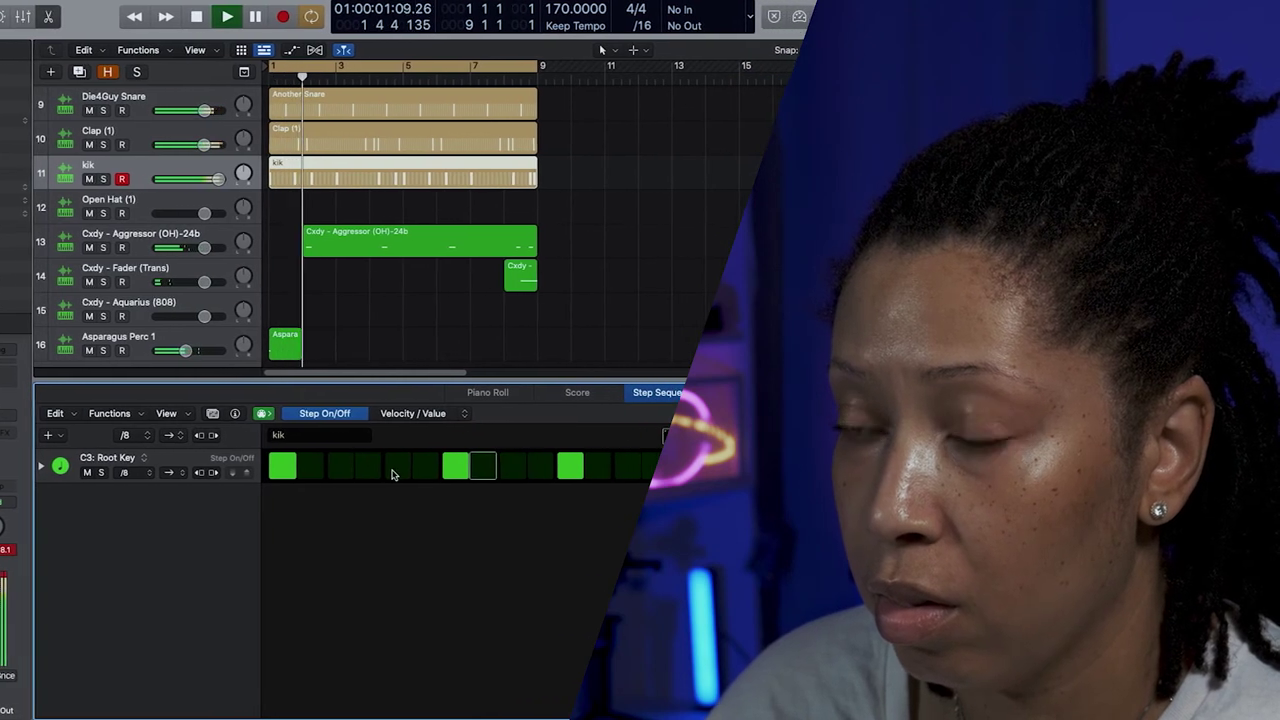
Add more kicks to the first half of the kik pattern, including one on step 4, auditioning the loop between additions.
key("space")
left_click(411, 470)
left_click(385, 471)
left_click(360, 467)
key("space")
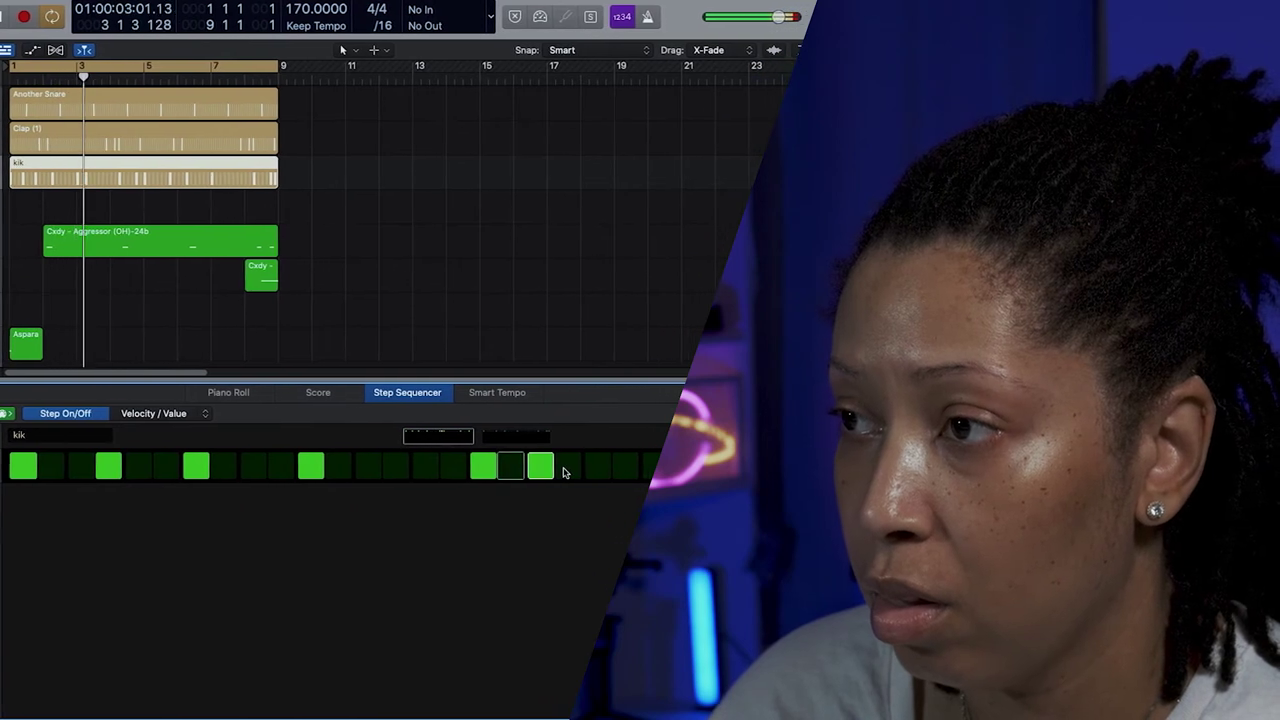
left_click(560, 468)
left_click(584, 467)
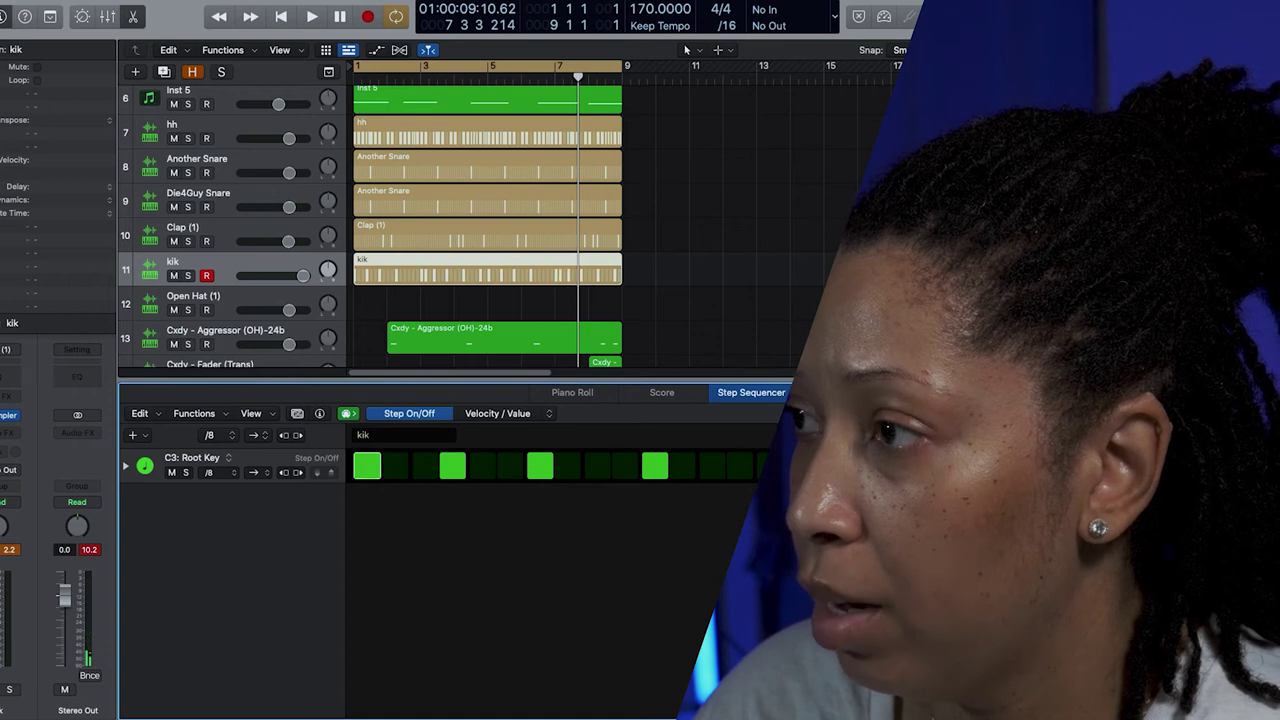
Record an eight-bar bass line on the Cxdy - Aquarius (808) track and play it back with the beat.
key("space")
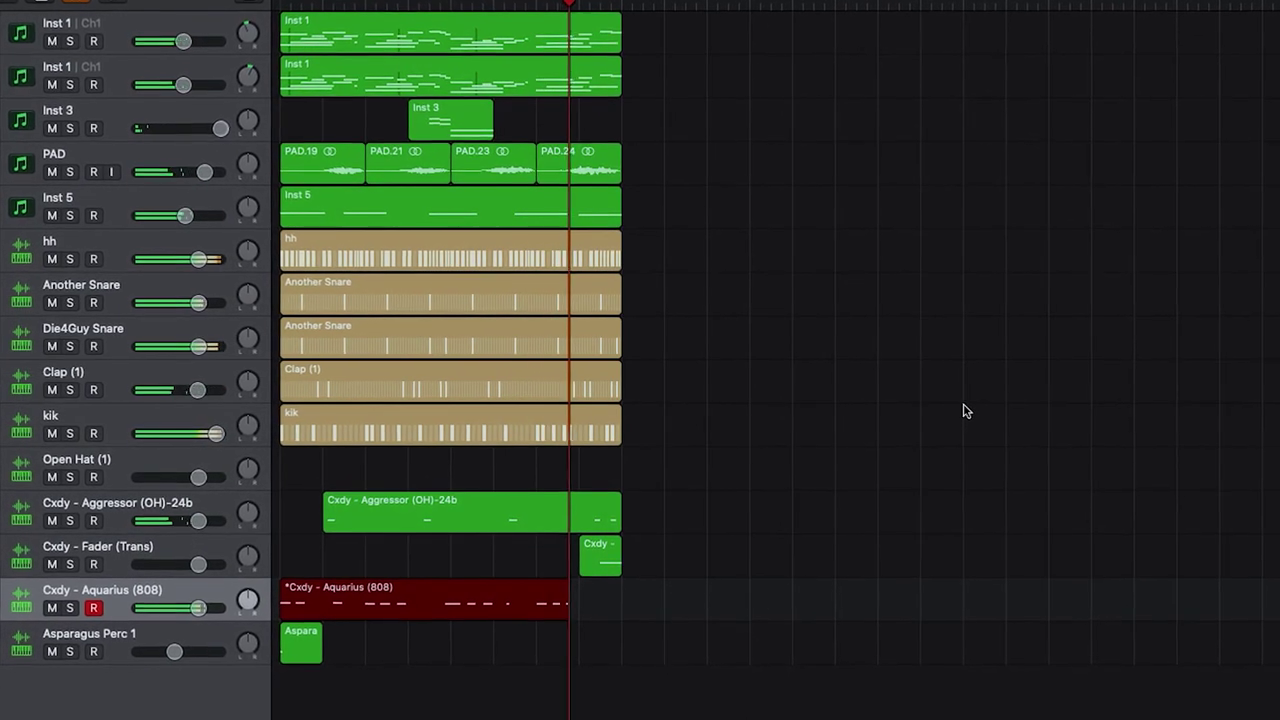
key("space")
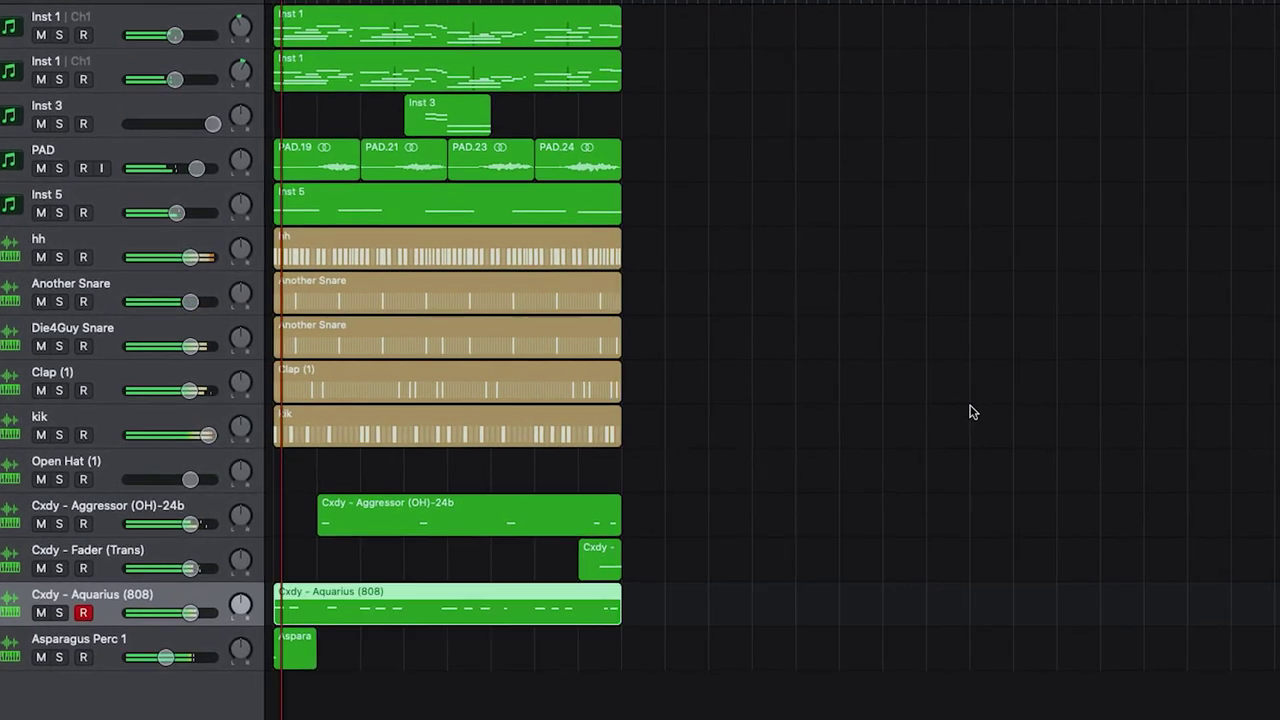
key("space")
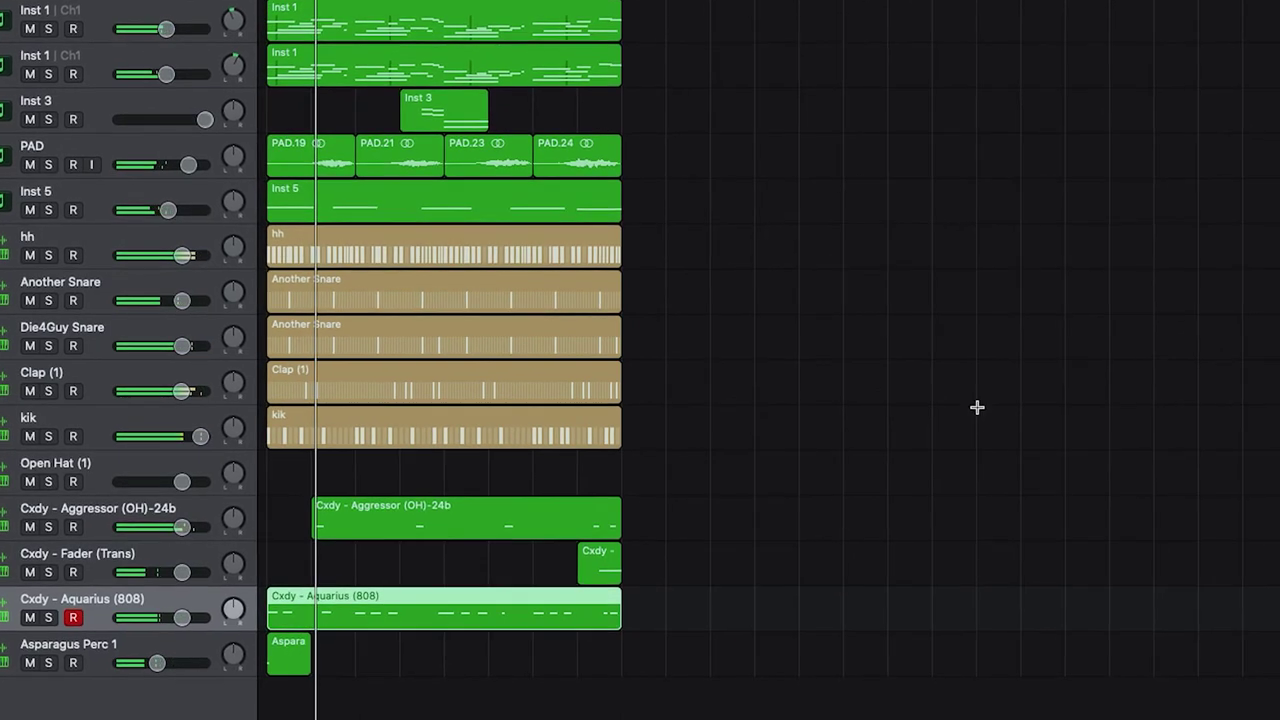
key("Delete")
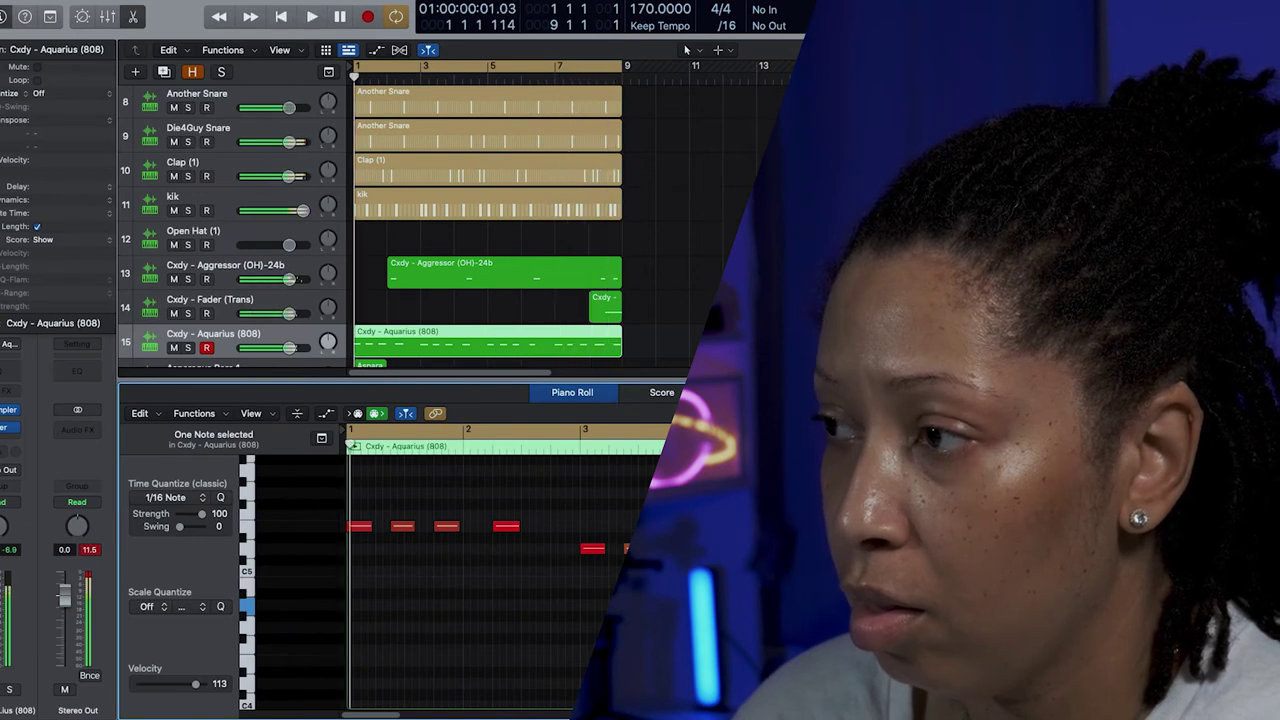
Select all notes in the Cxdy - Aquarius (808) region and raise their velocity to 127.
left_click(430, 609)
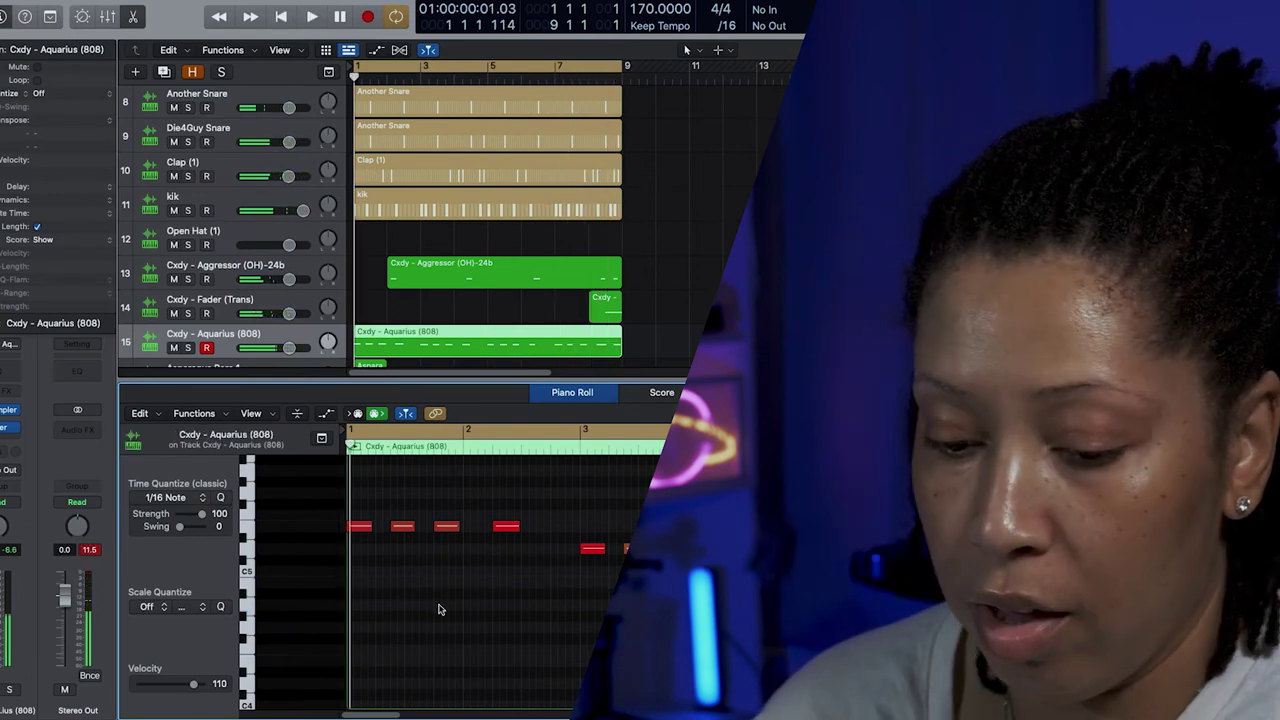
key("super+a")
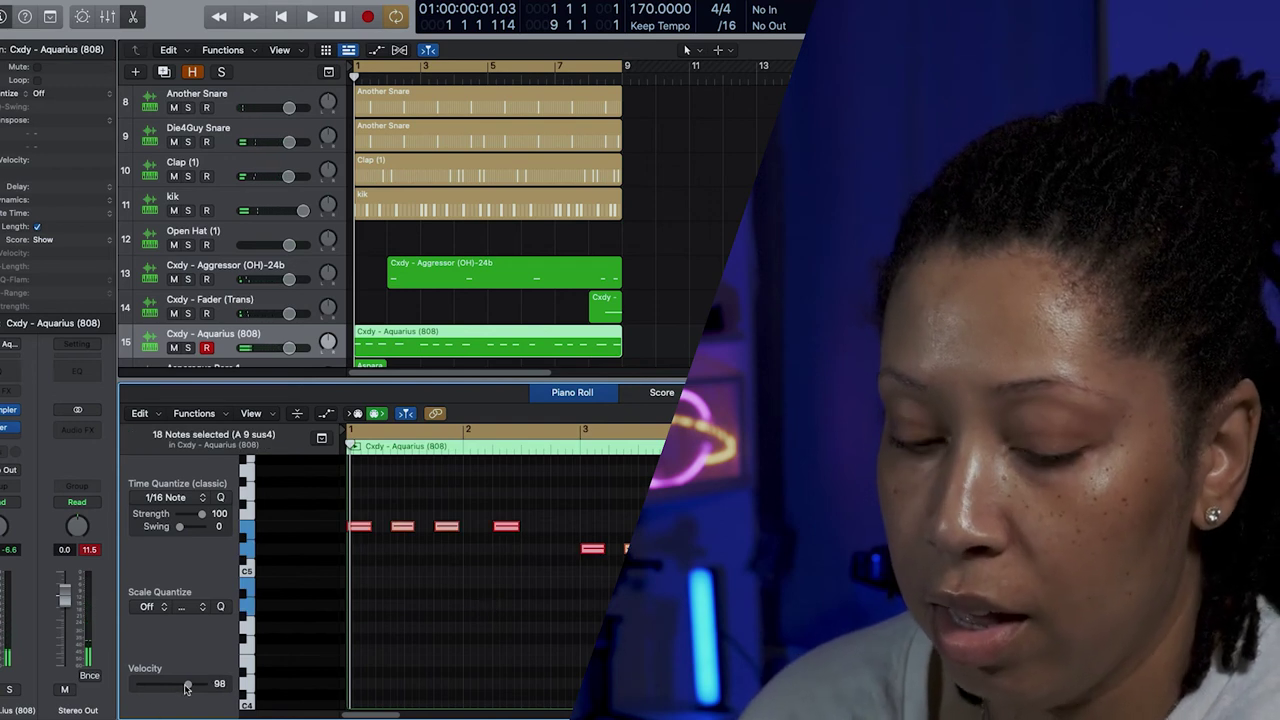
key("a")
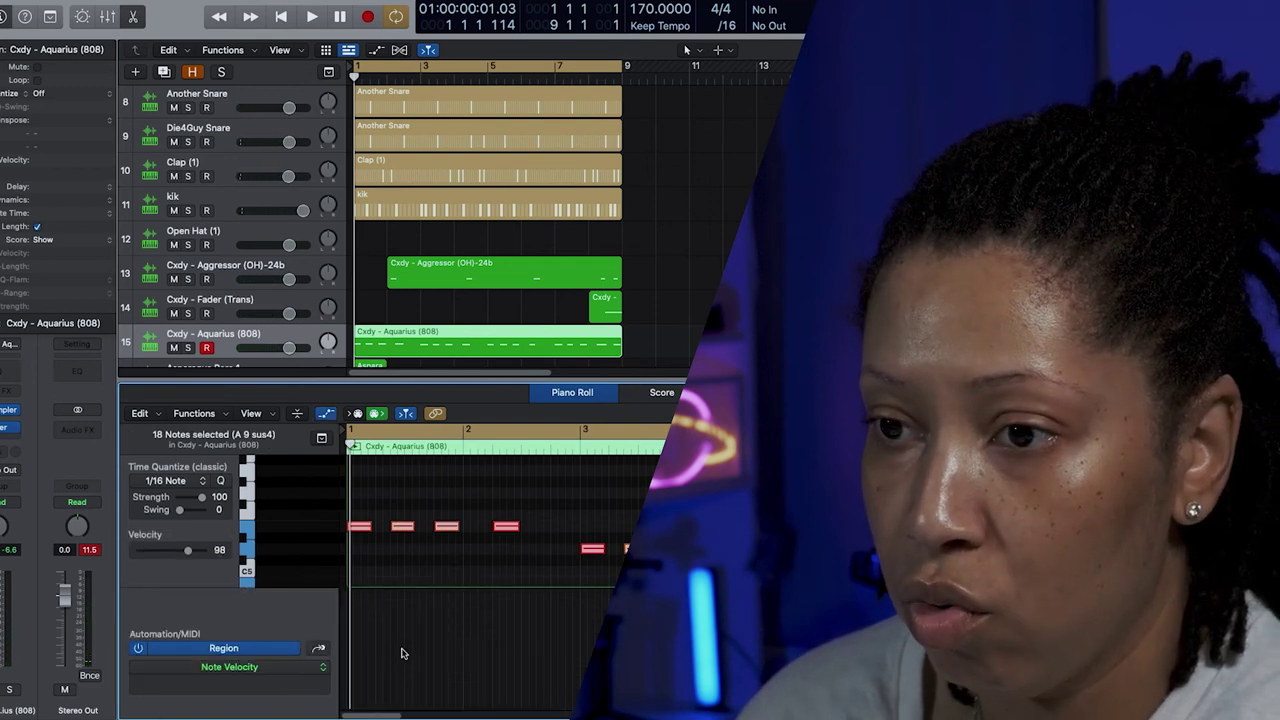
left_click(293, 672)
left_click(330, 709)
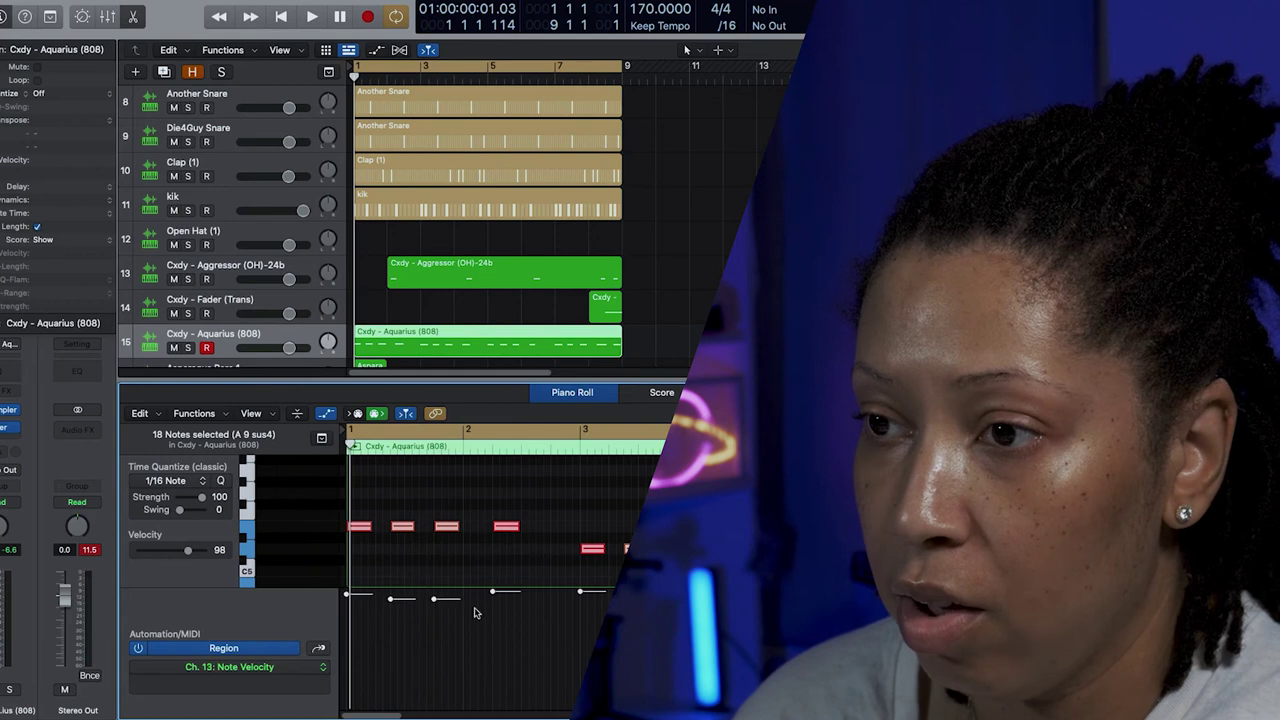
left_click_drag(447, 599, 440, 535)
left_click(556, 606)
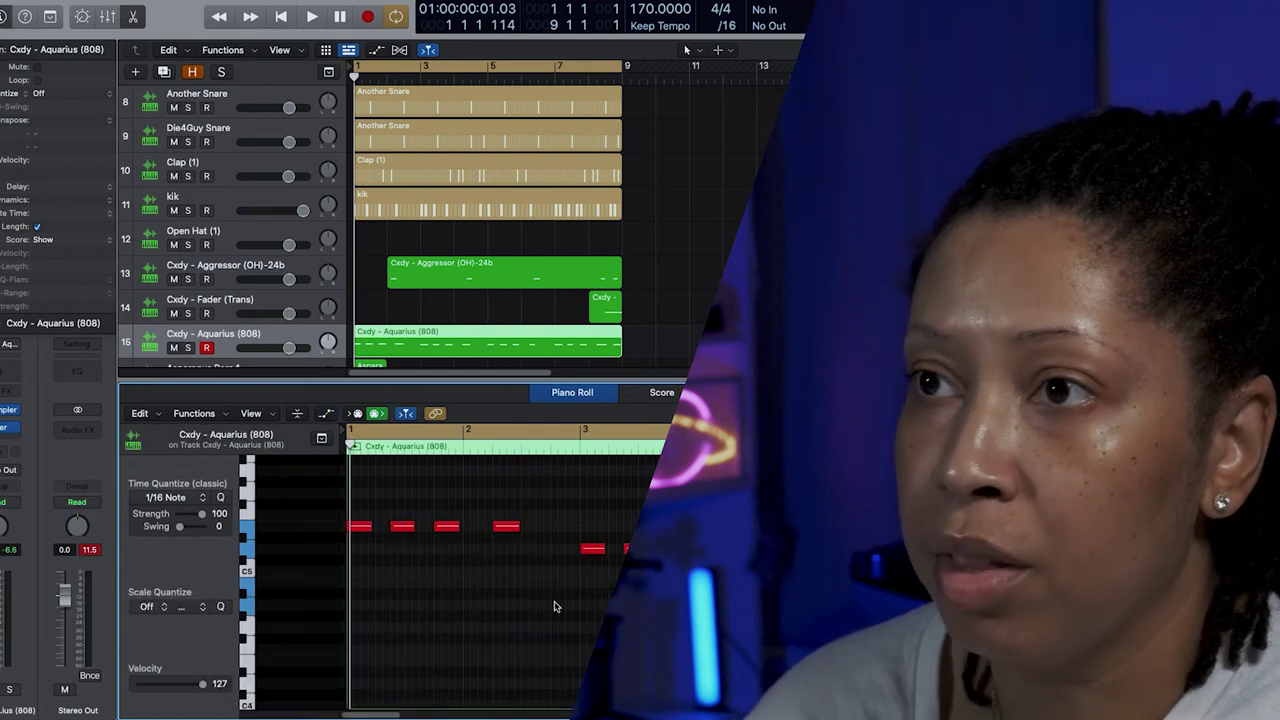
Convert the hh, both snare, clap and kik pattern regions to MIDI regions.
left_click(411, 208)
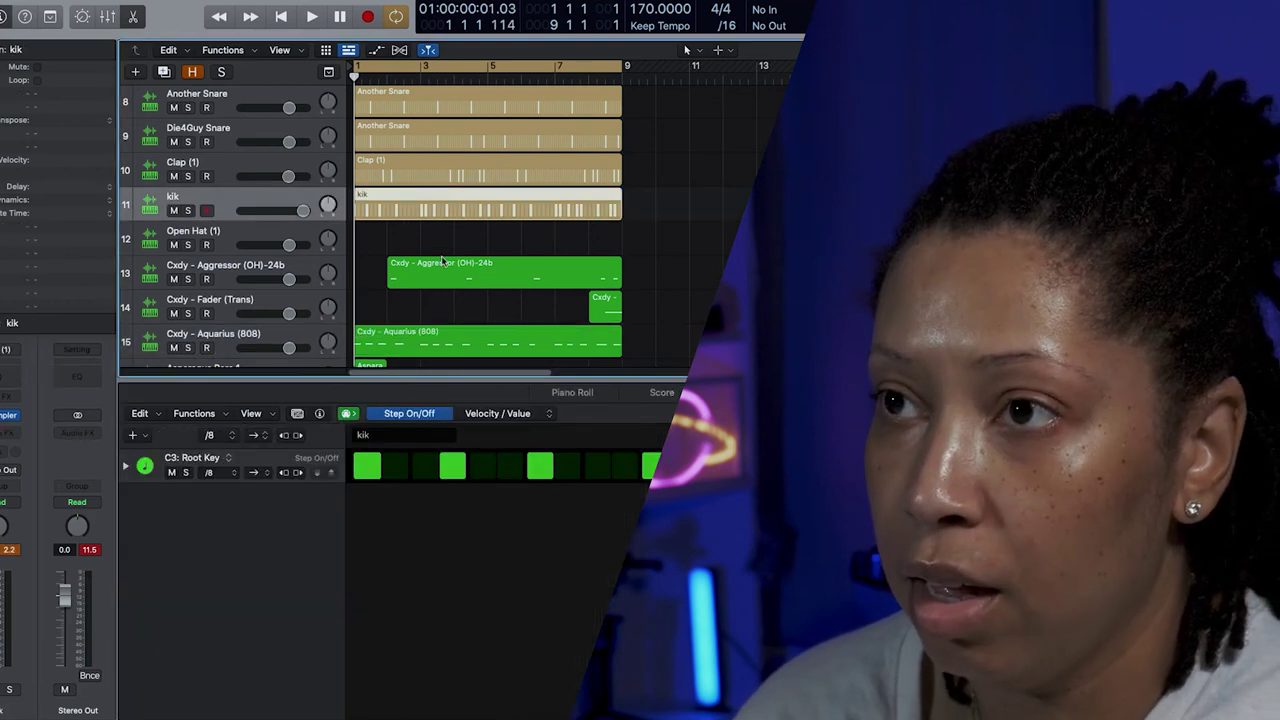
left_click_drag(638, 237, 376, 193)
right_click(376, 193)
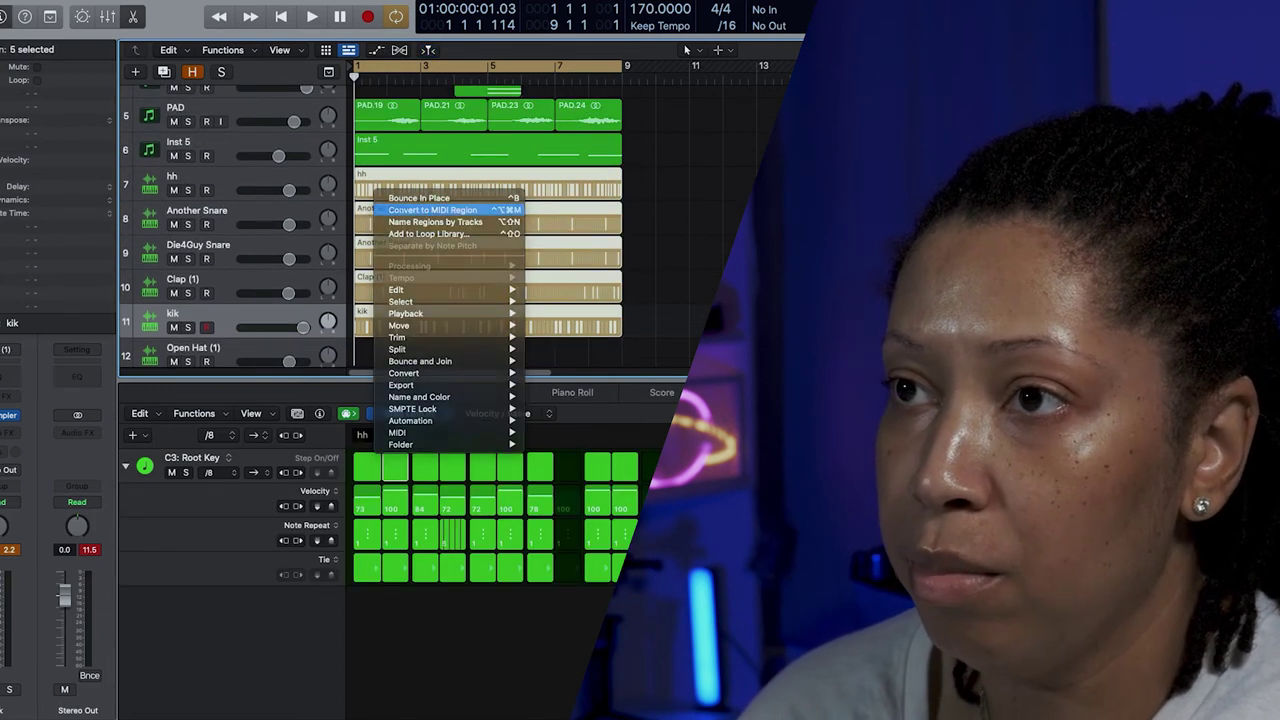
left_click(432, 210)
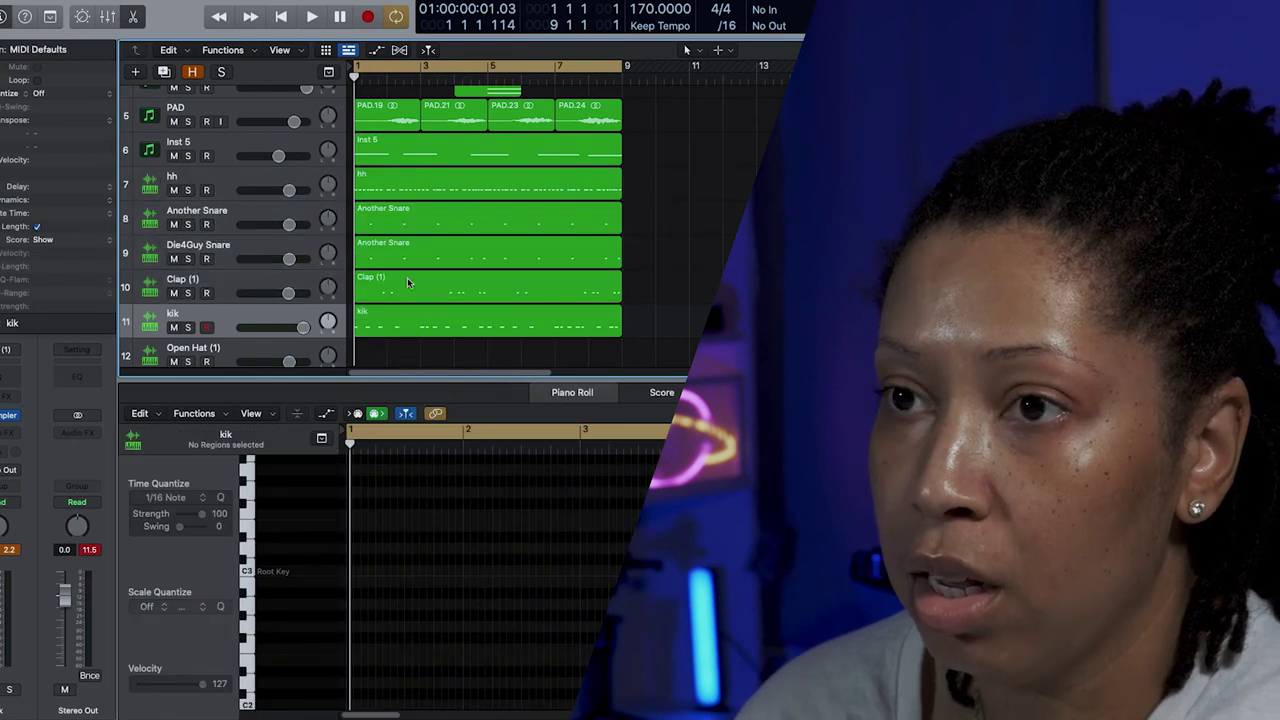
Select all notes in the kik MIDI region and raise their velocity to 127.
left_click(398, 329)
left_click(522, 651)
key("super+a")
key("a")
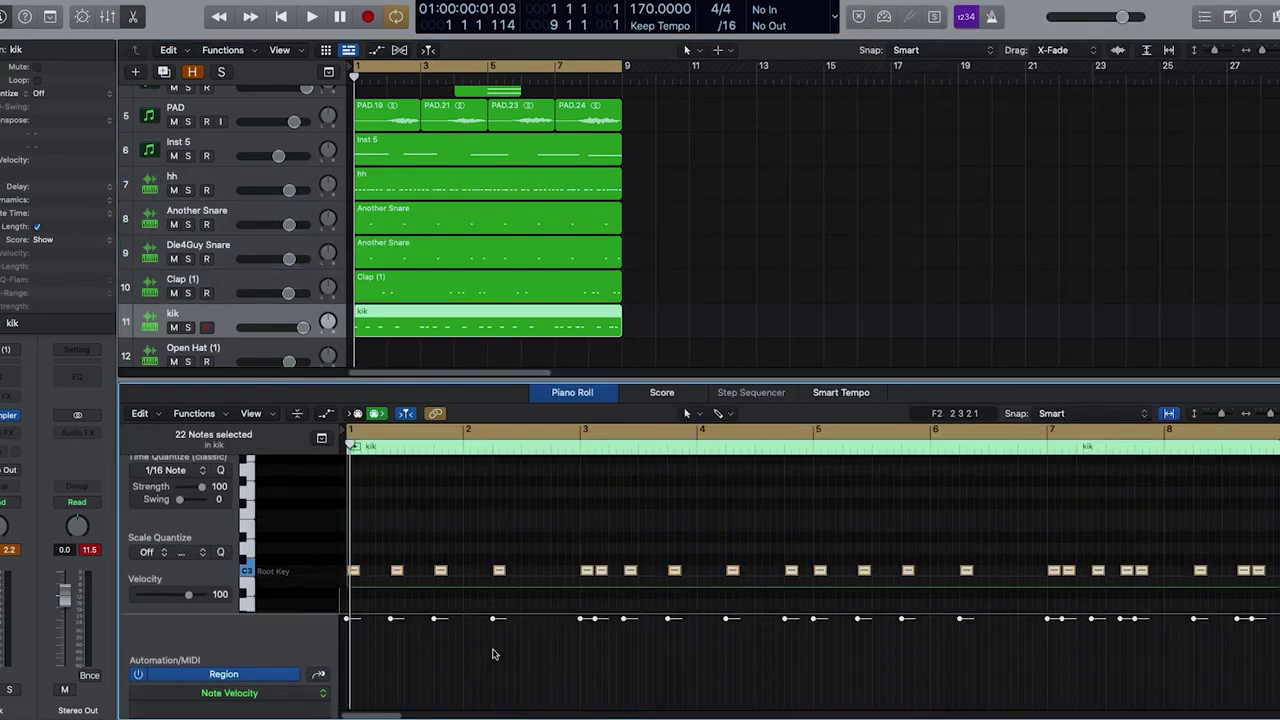
left_click_drag(437, 621, 486, 477)
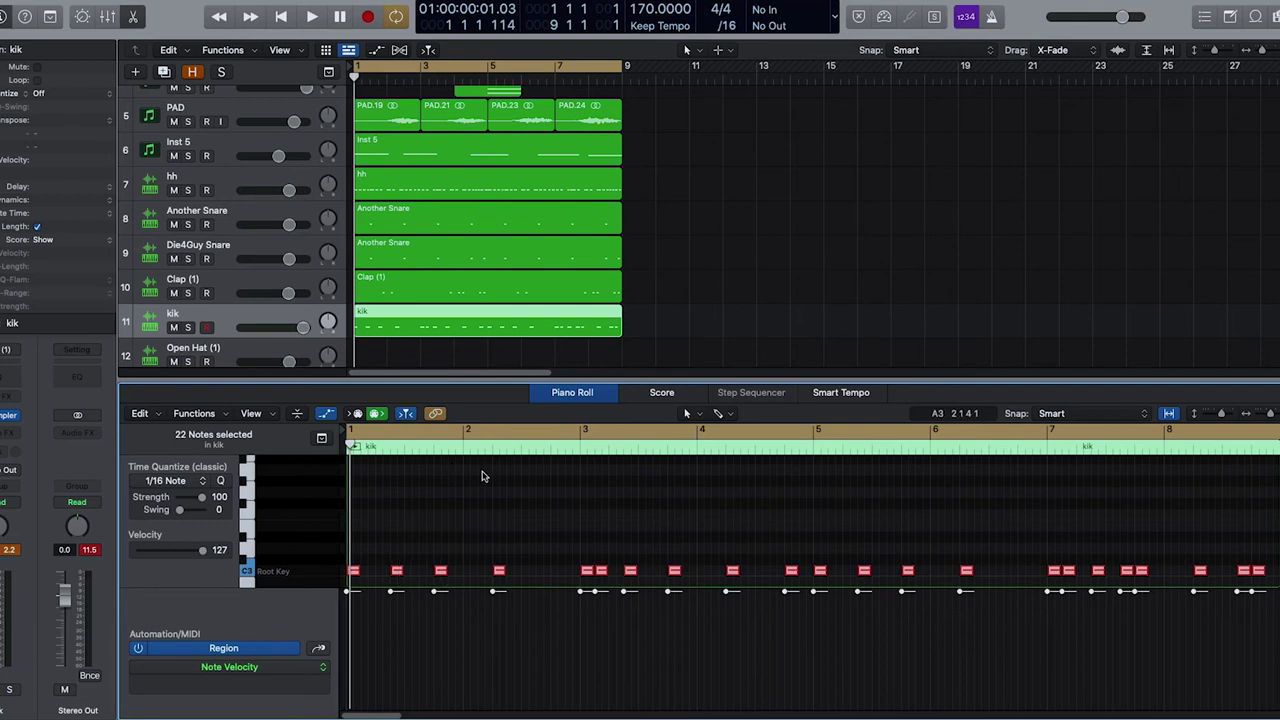
key("a")
left_click(879, 284)
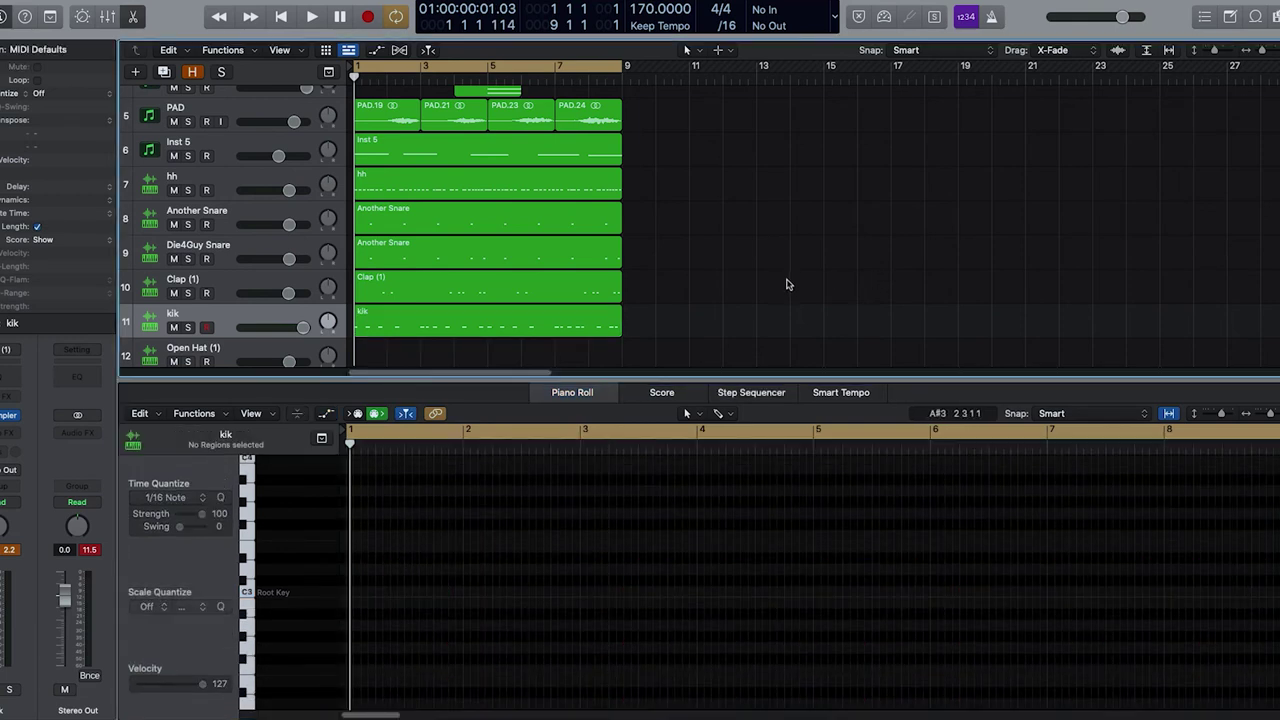
Shape the velocities of the six-note roll in bar 1 of the hh region into a rising ramp and raise the whole ramp.
key("x")
key("x")
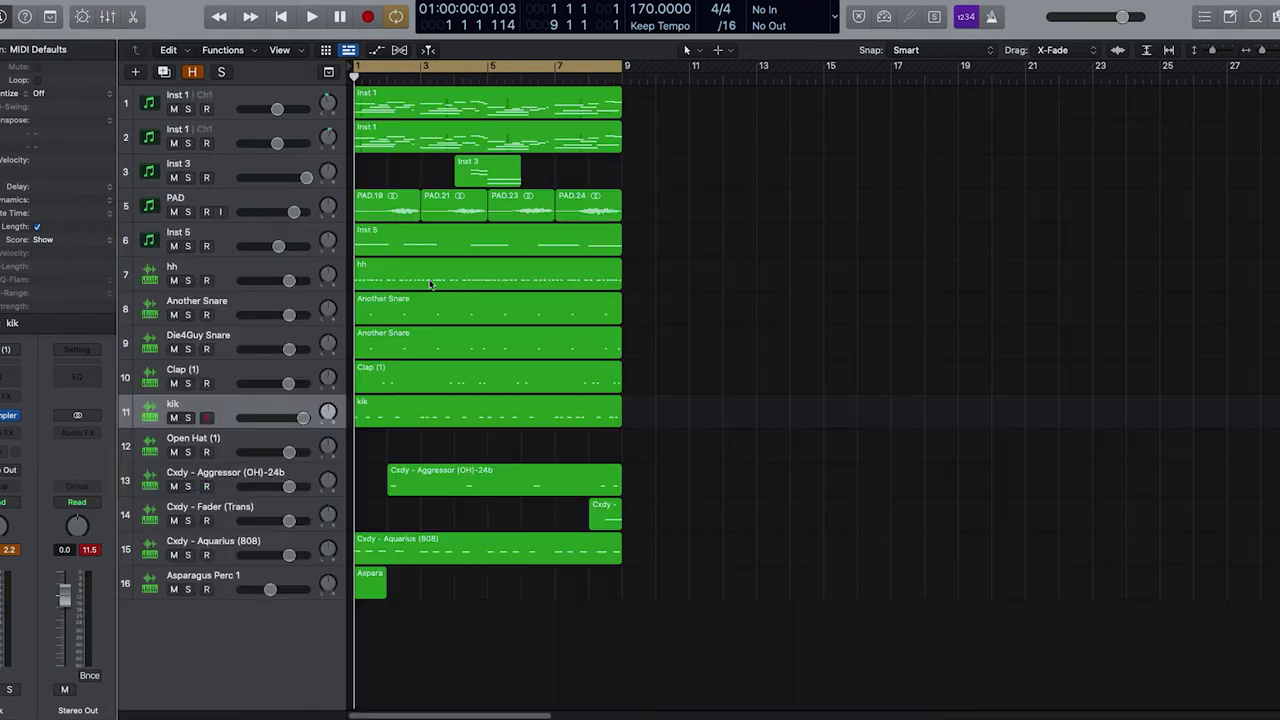
left_click(379, 275)
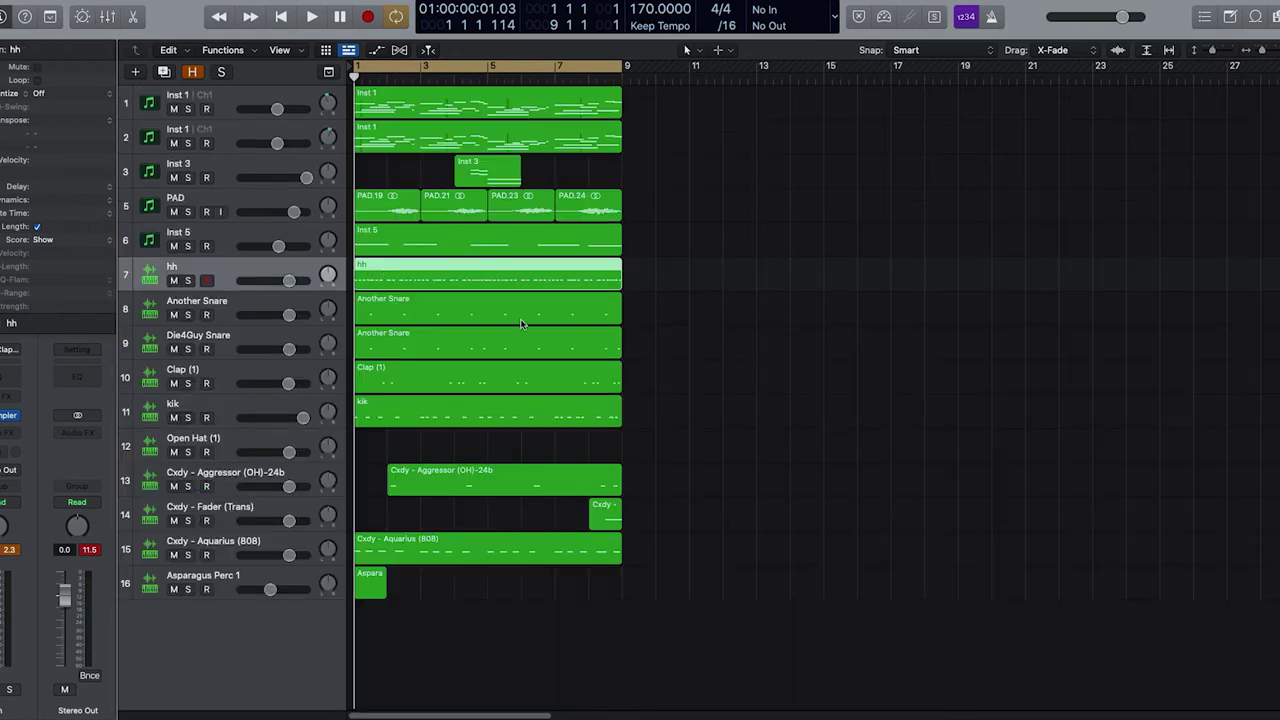
double_click(533, 287)
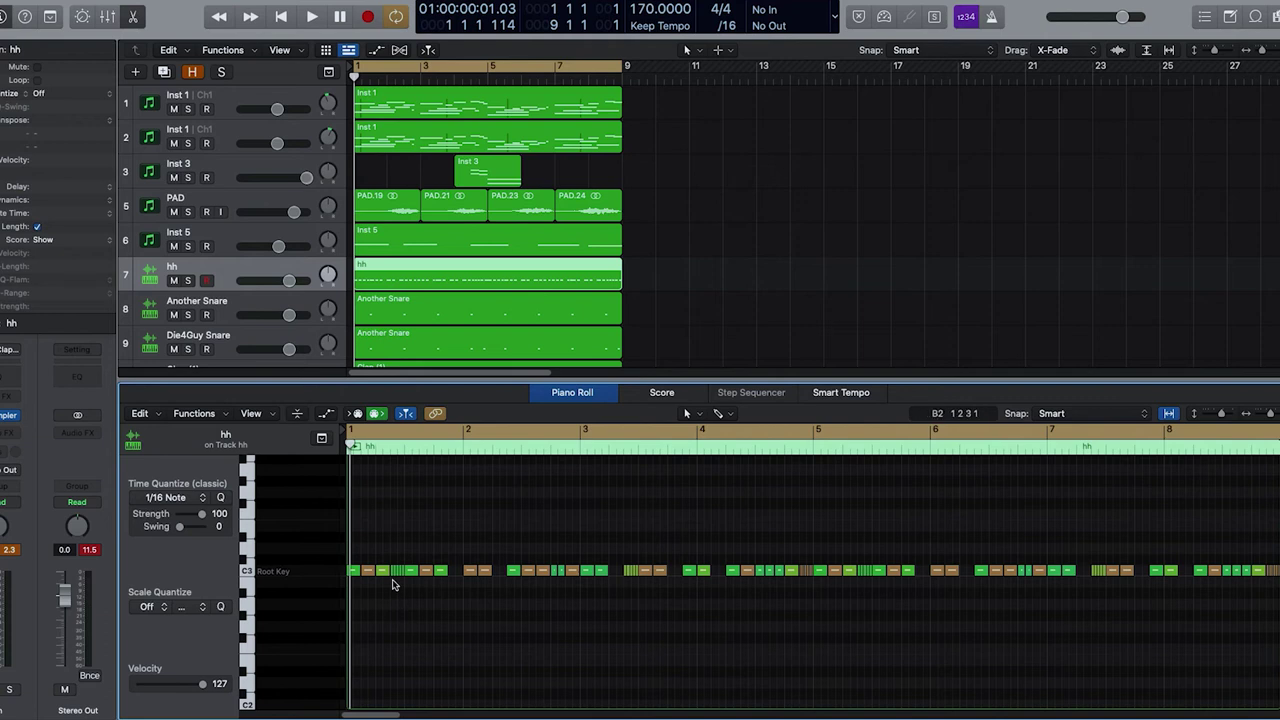
scroll(396, 586, "down", 5)
key("z")
key("z")
key("a")
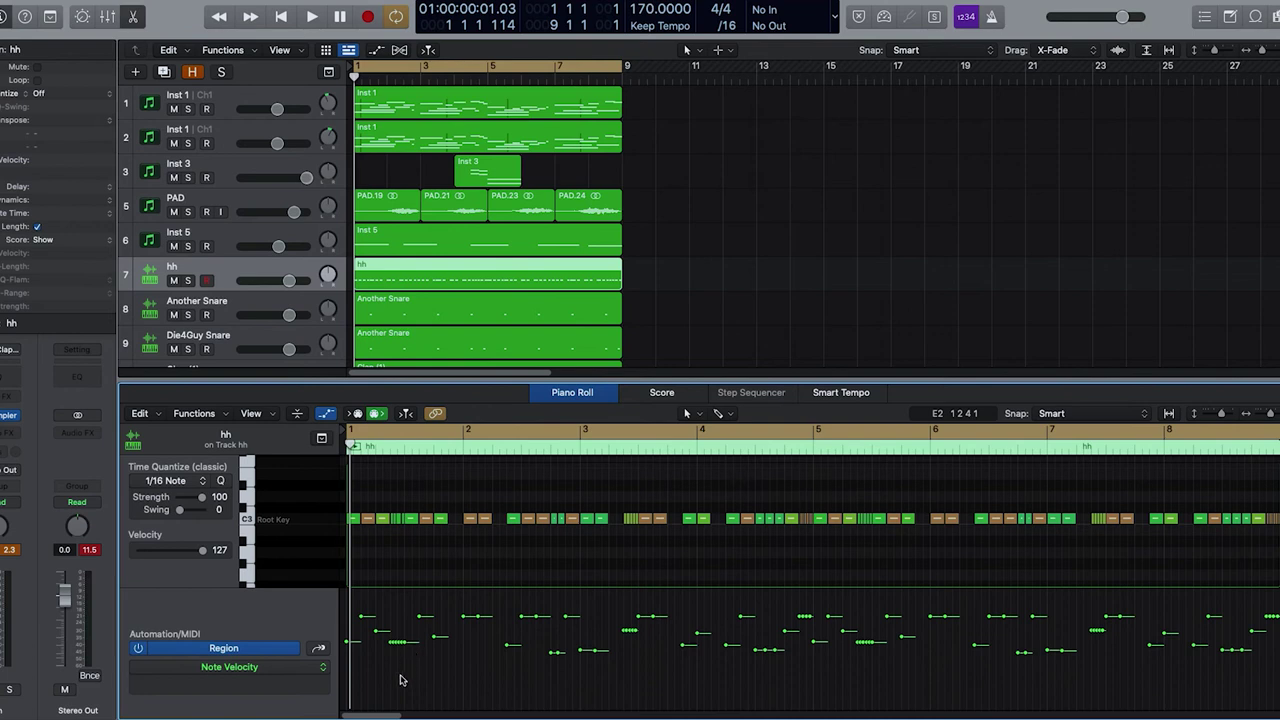
left_click_drag(390, 697, 418, 661)
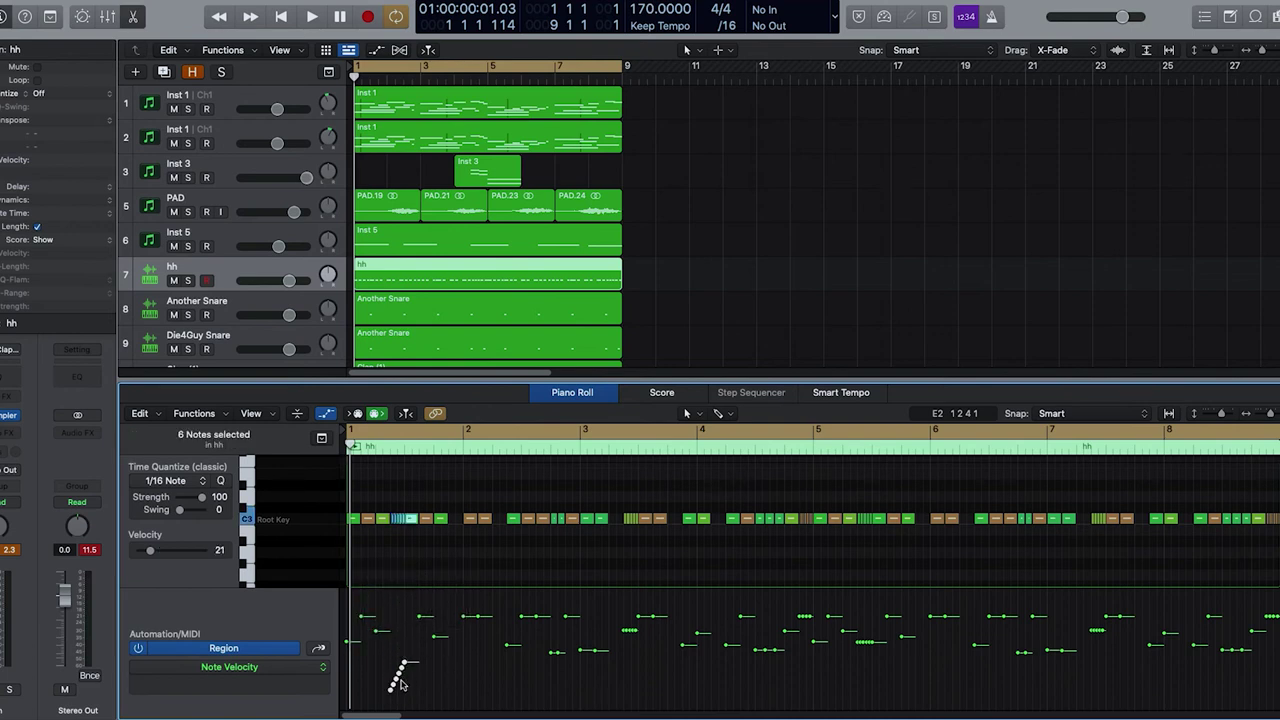
left_click_drag(405, 665, 404, 616)
Play the loop from the start and listen to the rising hi-hat roll with the beat.
key("space")
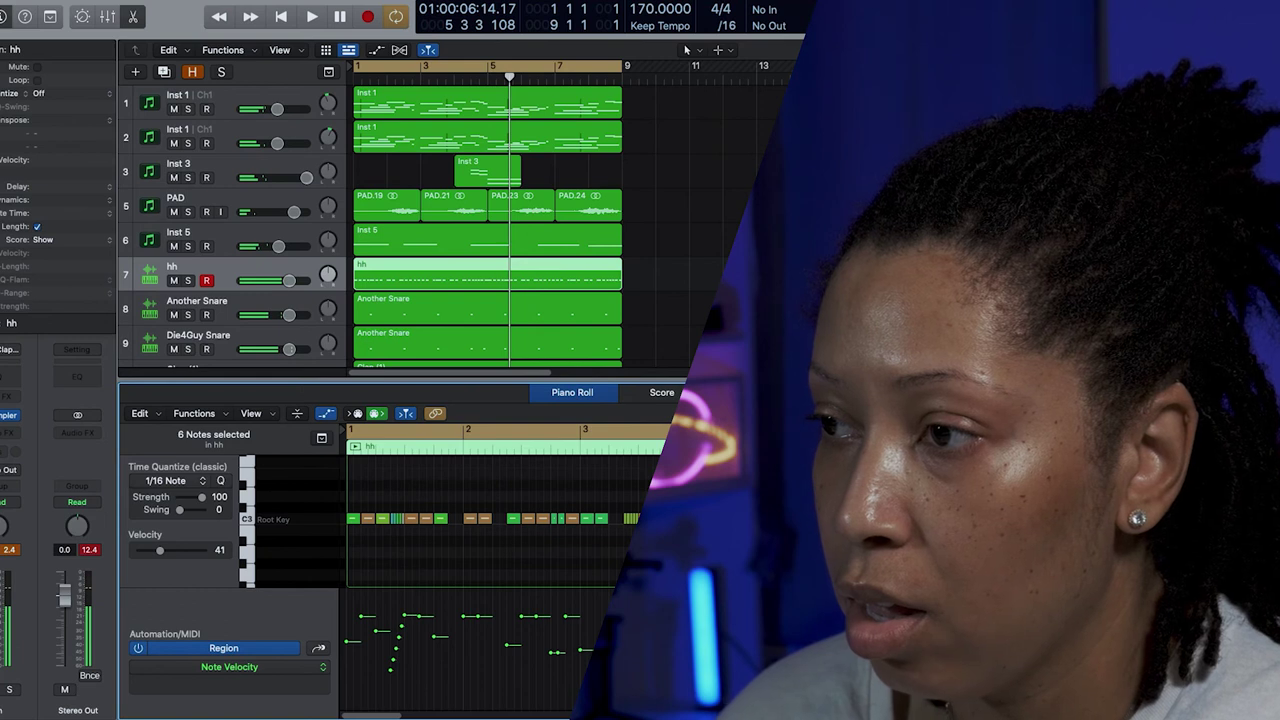
key("Return")
key("space")
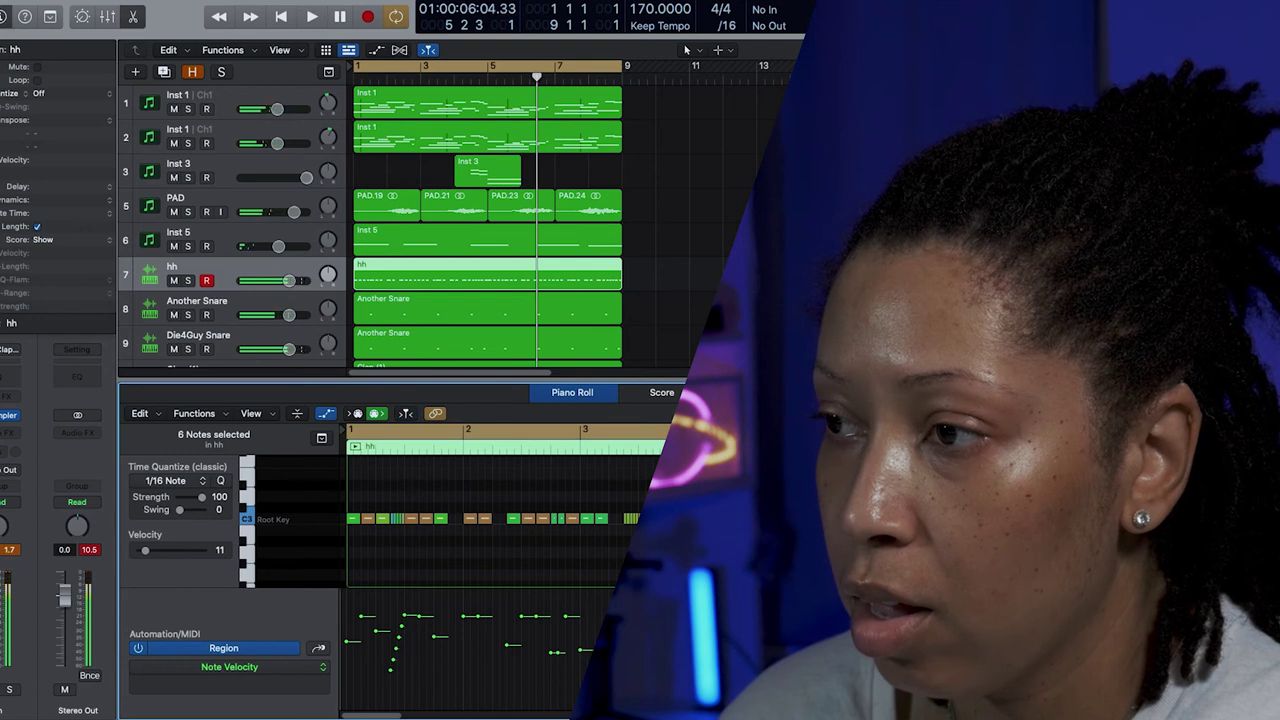
key("space")
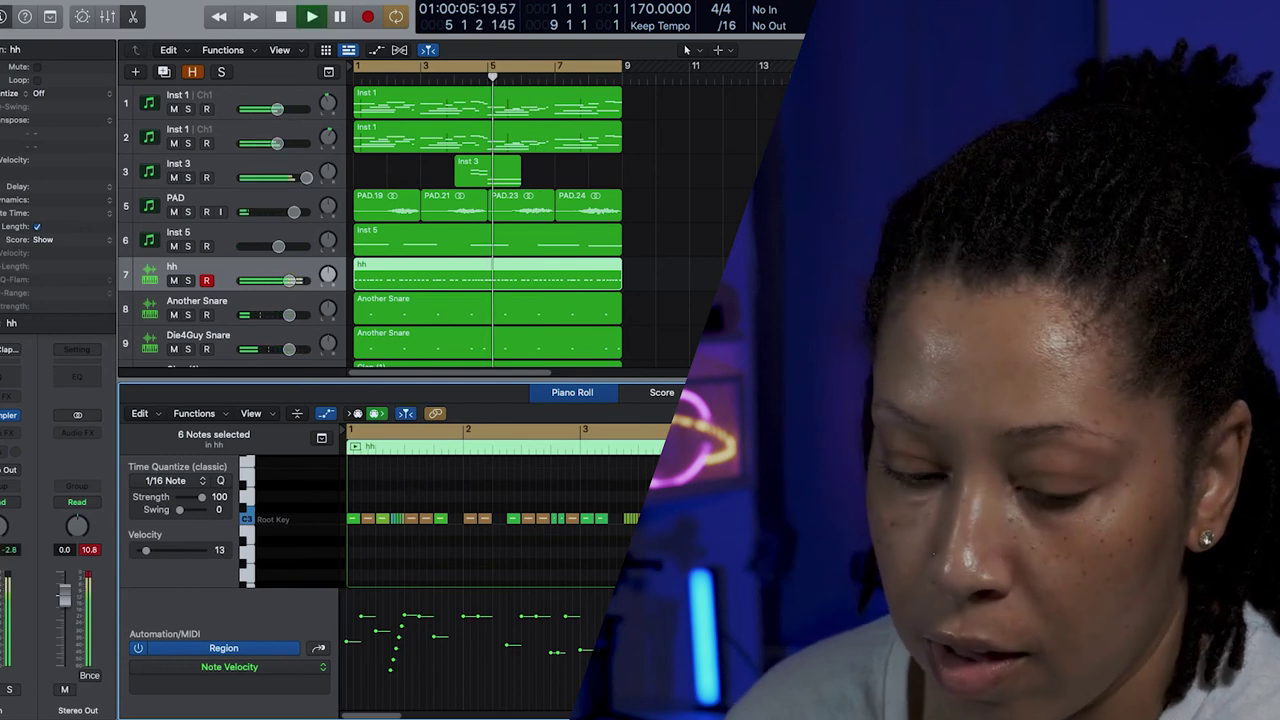
key("space")
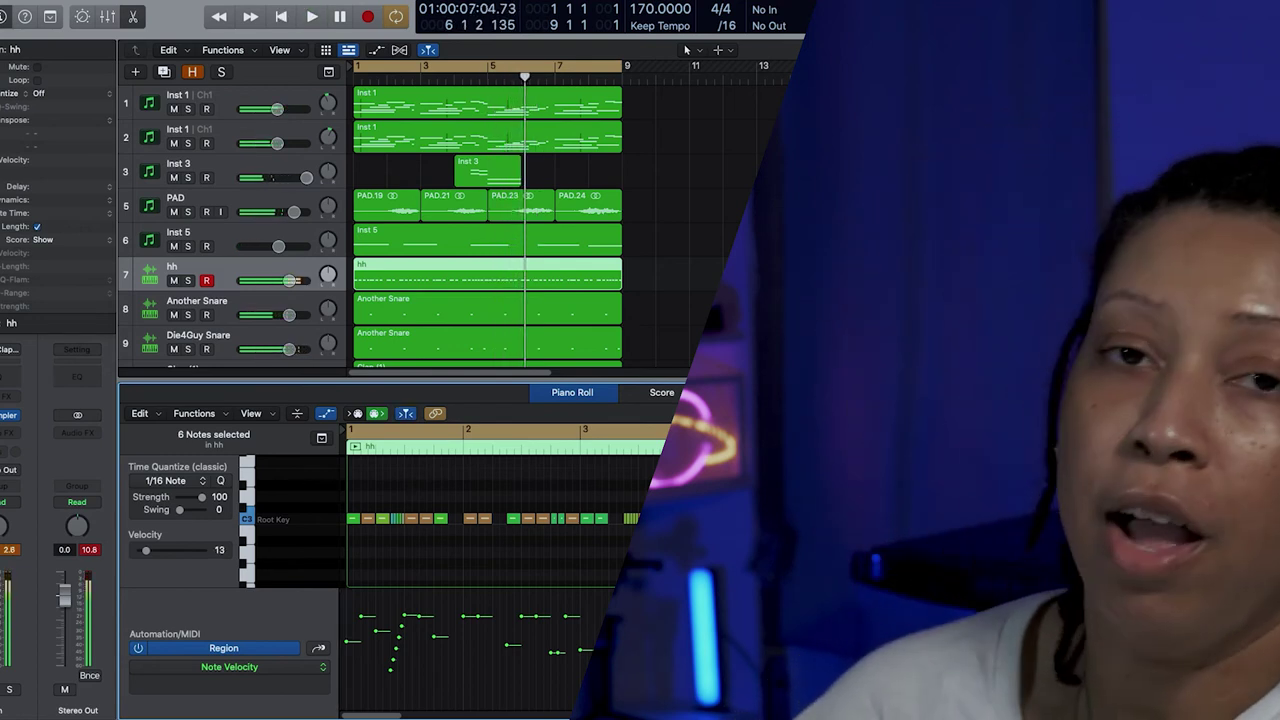